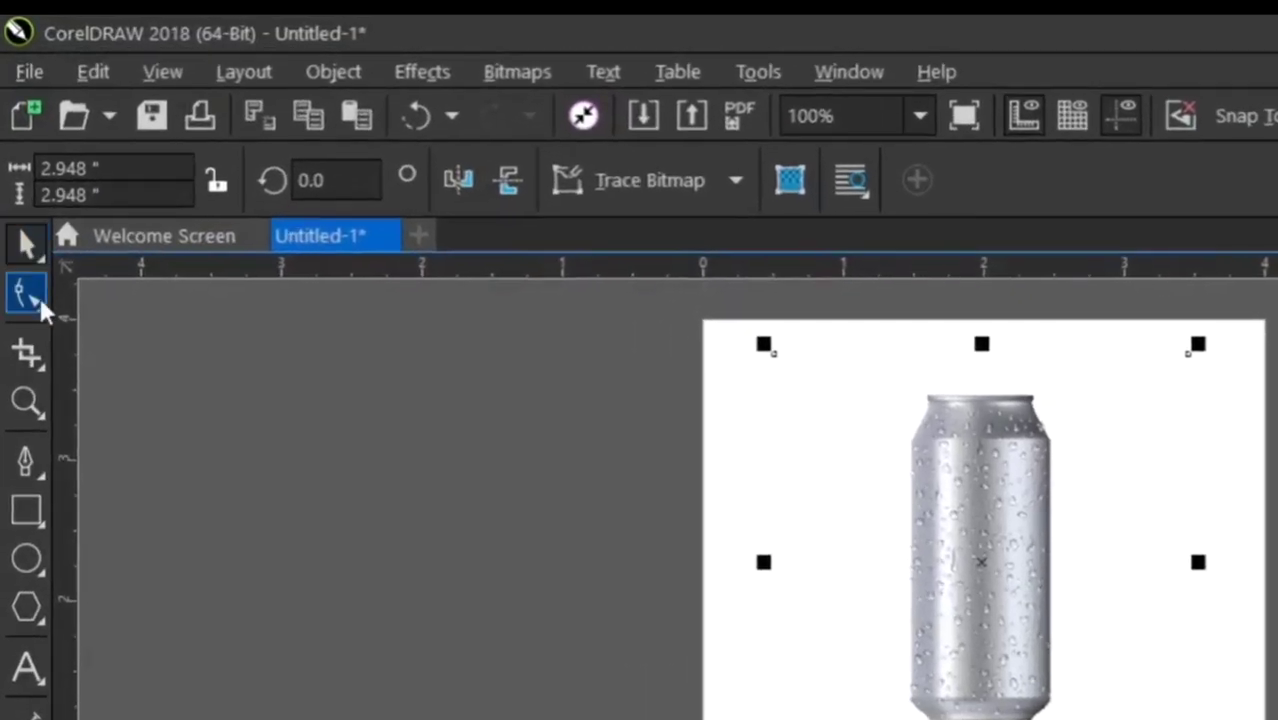
Crop the can bitmap's empty margins with the Shape tool, pulling its boundary nodes in close around the can
{"action": "left_click", "coordinate": [18, 200]}
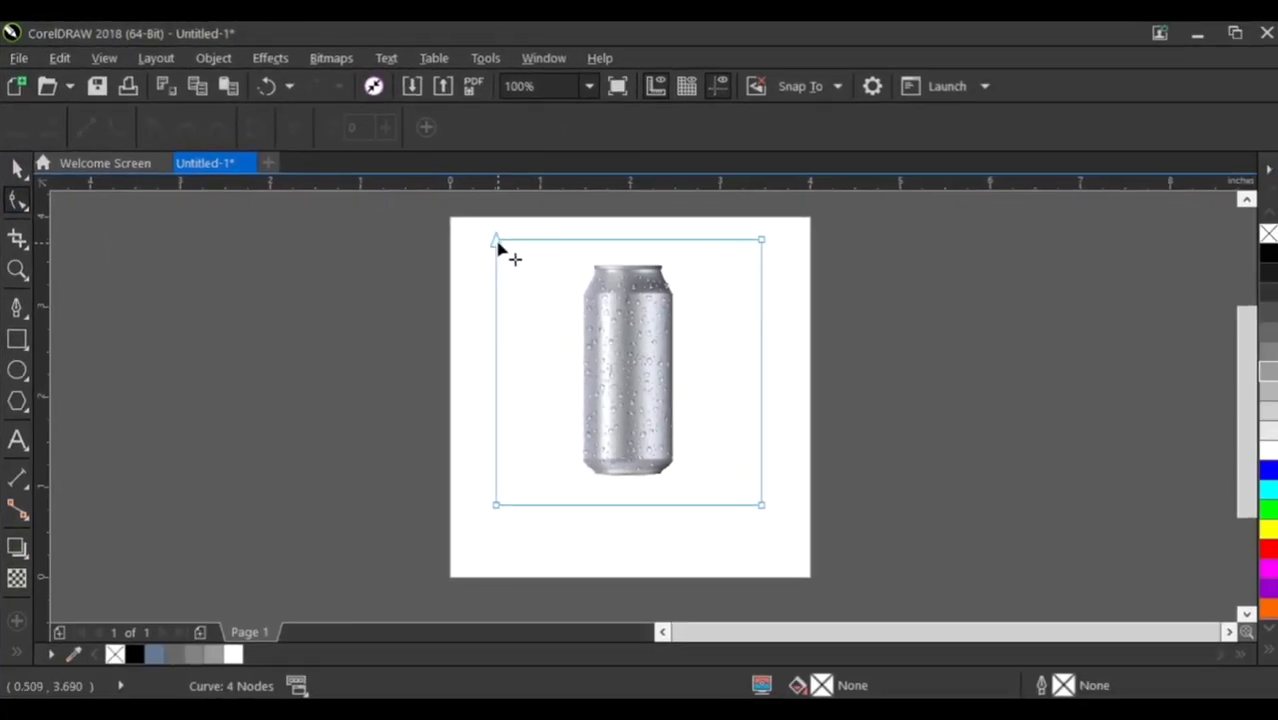
{"action": "left_click", "coordinate": [643, 301]}
{"action": "left_click_drag", "start_coordinate": [501, 505], "coordinate": [576, 506]}
{"action": "left_click", "coordinate": [825, 233]}
{"action": "left_click", "coordinate": [843, 240]}
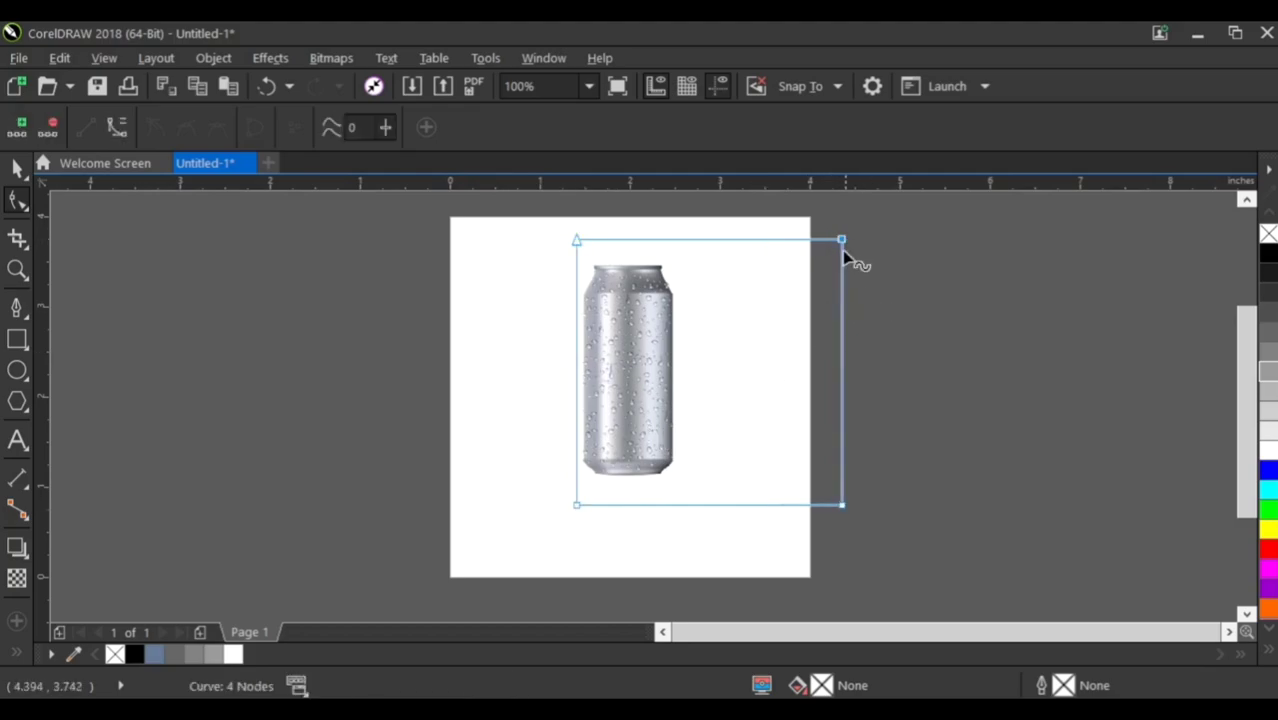
{"action": "left_click_drag", "start_coordinate": [842, 506], "coordinate": [678, 480]}
{"action": "left_click_drag", "start_coordinate": [672, 240], "coordinate": [678, 257]}
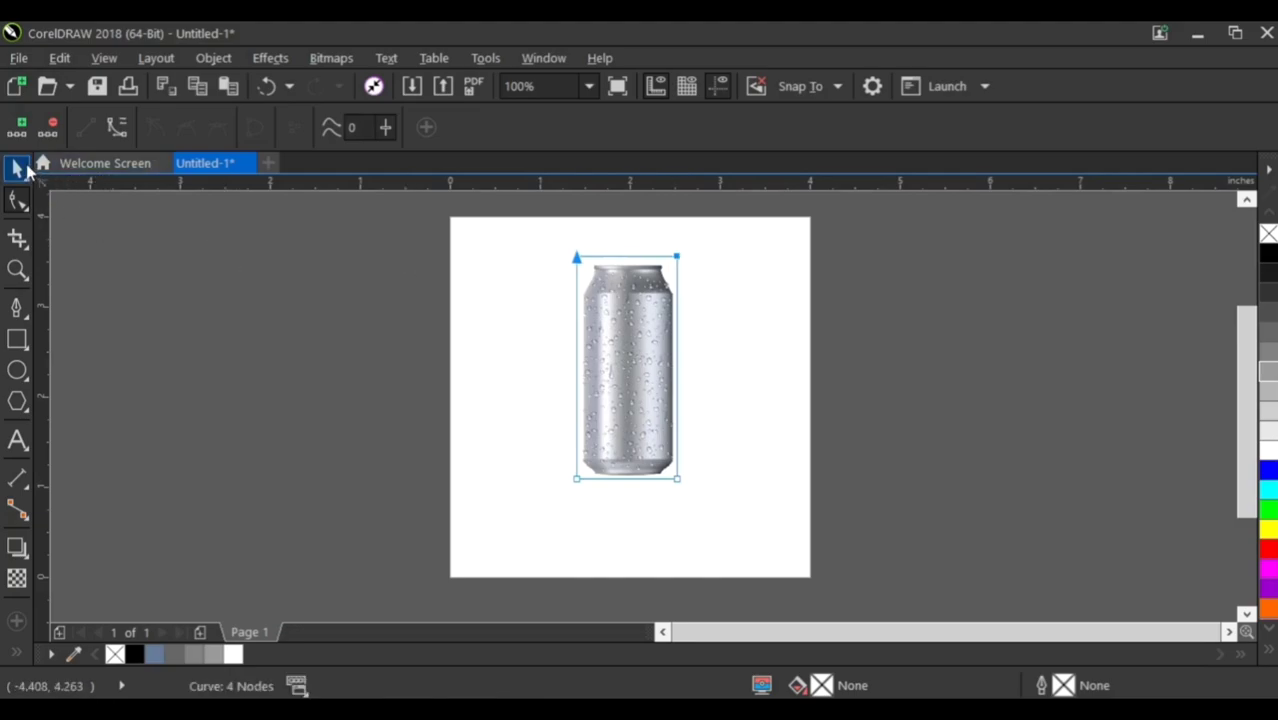
Center the cropped can image on the page and deselect it
{"action": "left_click", "coordinate": [22, 170]}
{"action": "key", "text": "p"}
{"action": "left_click", "coordinate": [332, 293]}
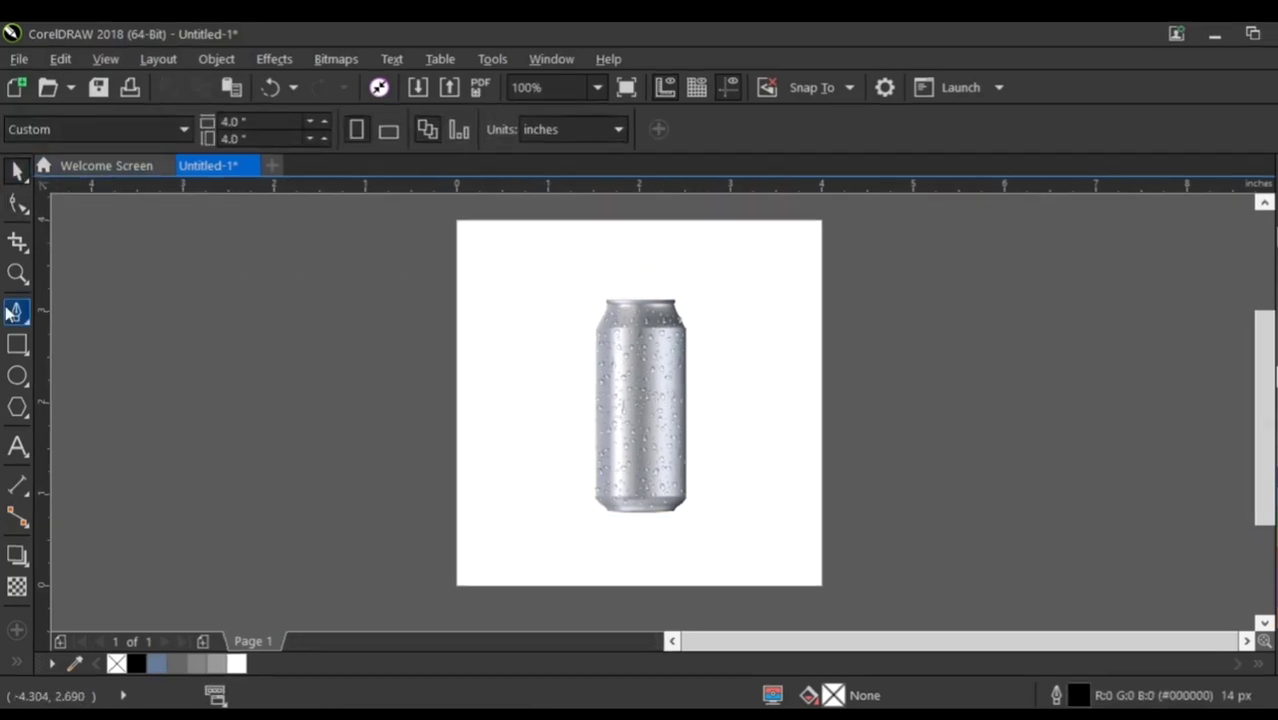
Start a Pen tool outline below the can's rim and trace down the left neck and side to the lower shoulder
{"action": "left_click", "coordinate": [17, 314]}
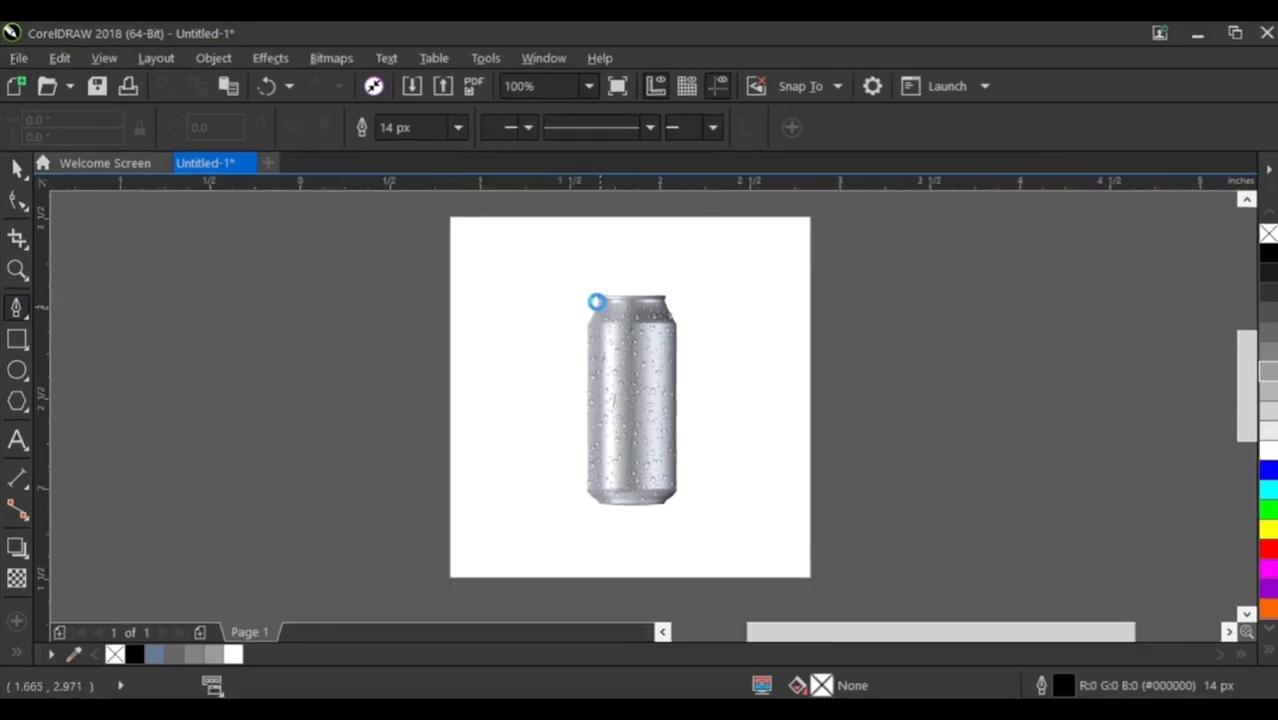
{"action": "scroll", "coordinate": [595, 302], "scroll_direction": "up", "scroll_amount": 5}
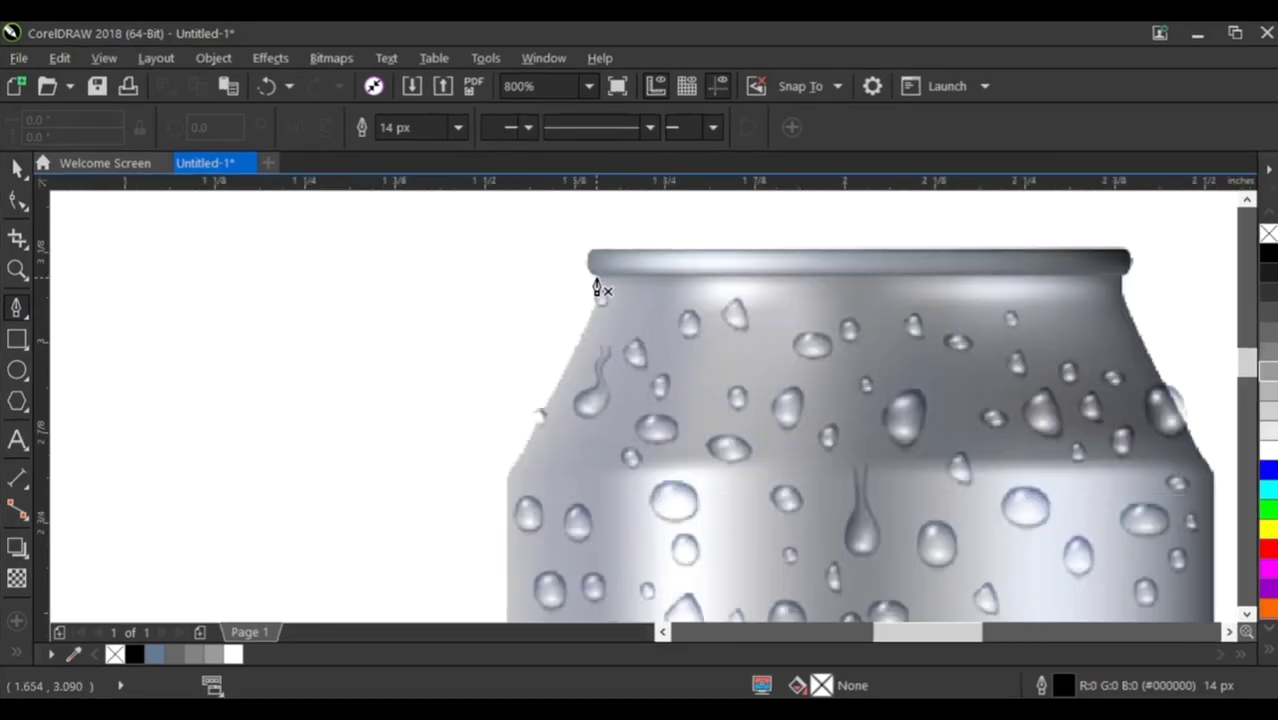
{"action": "scroll", "coordinate": [597, 289], "scroll_direction": "up", "scroll_amount": 1}
{"action": "left_click", "coordinate": [599, 282]}
{"action": "scroll", "coordinate": [600, 280], "scroll_direction": "down", "scroll_amount": 1}
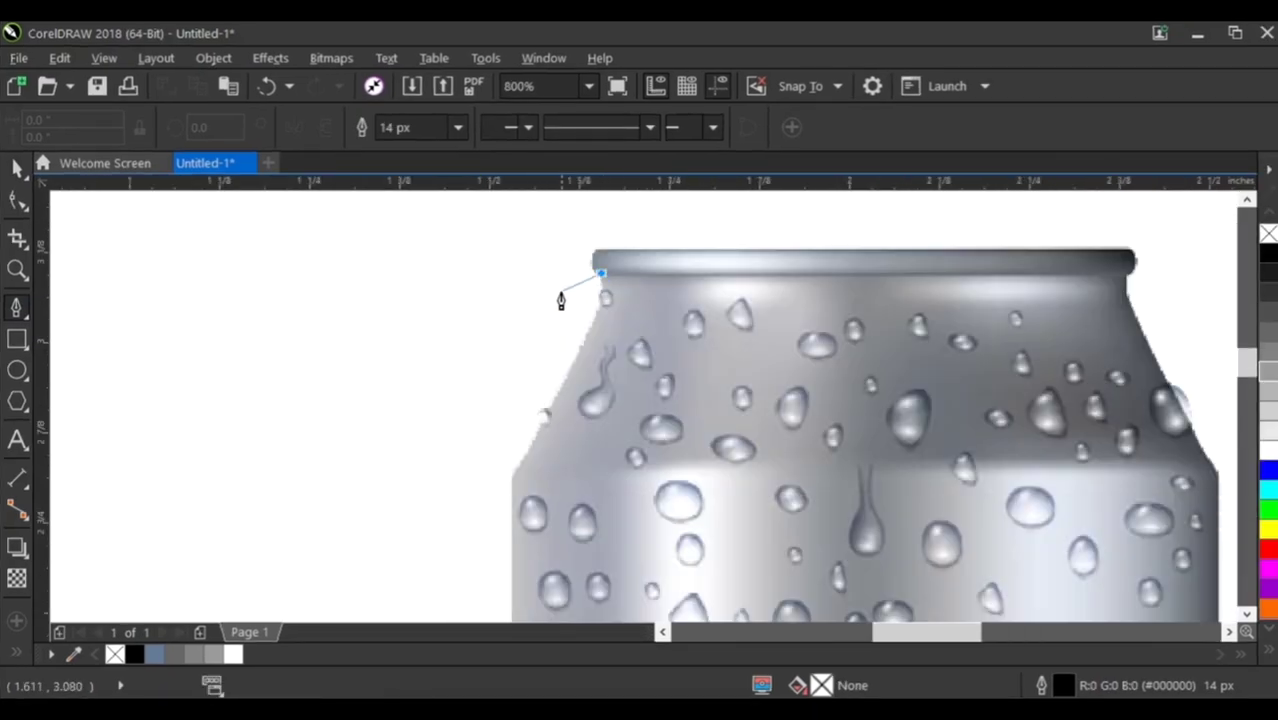
{"action": "scroll", "coordinate": [514, 504], "scroll_direction": "up", "scroll_amount": 1}
{"action": "left_click", "coordinate": [511, 487]}
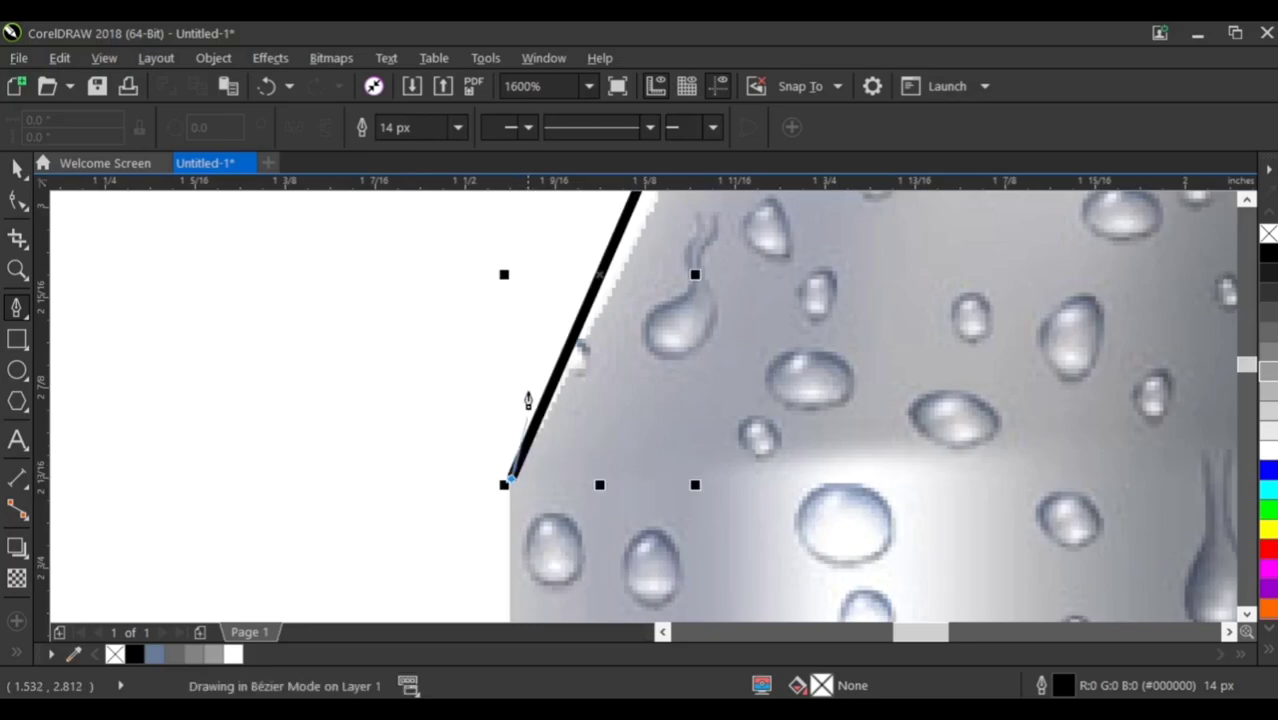
{"action": "scroll", "coordinate": [514, 490], "scroll_direction": "down", "scroll_amount": 4}
{"action": "scroll", "coordinate": [523, 495], "scroll_direction": "up", "scroll_amount": 4}
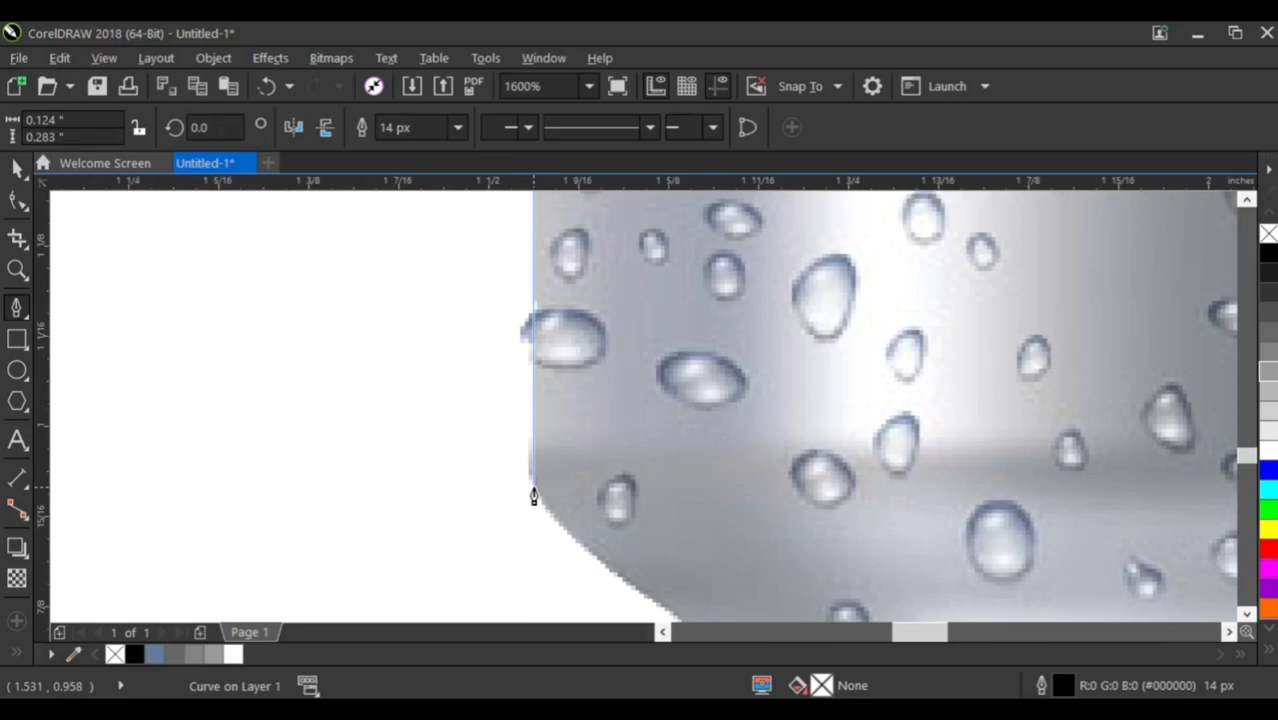
{"action": "left_click", "coordinate": [534, 487]}
Continue the outline with straight segments around the can's base, from the lower-left bevel to the lower-right shoulder
{"action": "scroll", "coordinate": [414, 388], "scroll_direction": "down", "scroll_amount": 2}
{"action": "scroll", "coordinate": [488, 448], "scroll_direction": "up", "scroll_amount": 3}
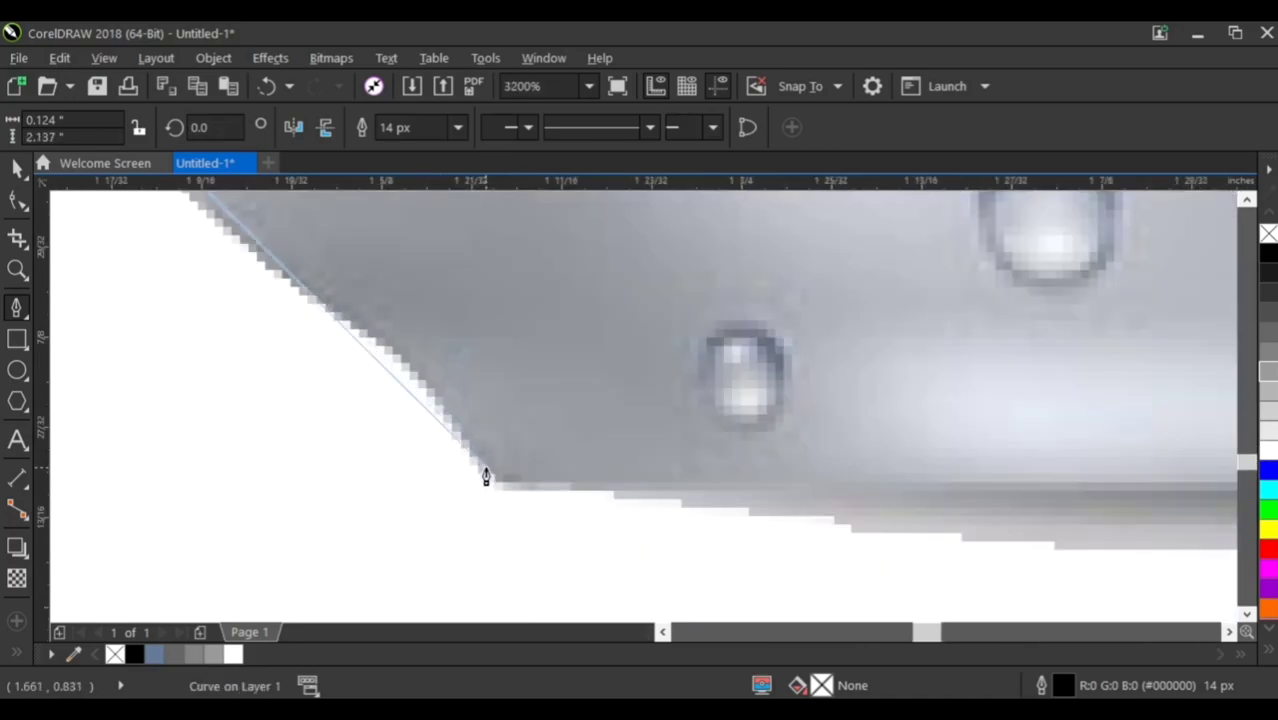
{"action": "left_click", "coordinate": [500, 488]}
{"action": "scroll", "coordinate": [396, 452], "scroll_direction": "down", "scroll_amount": 2}
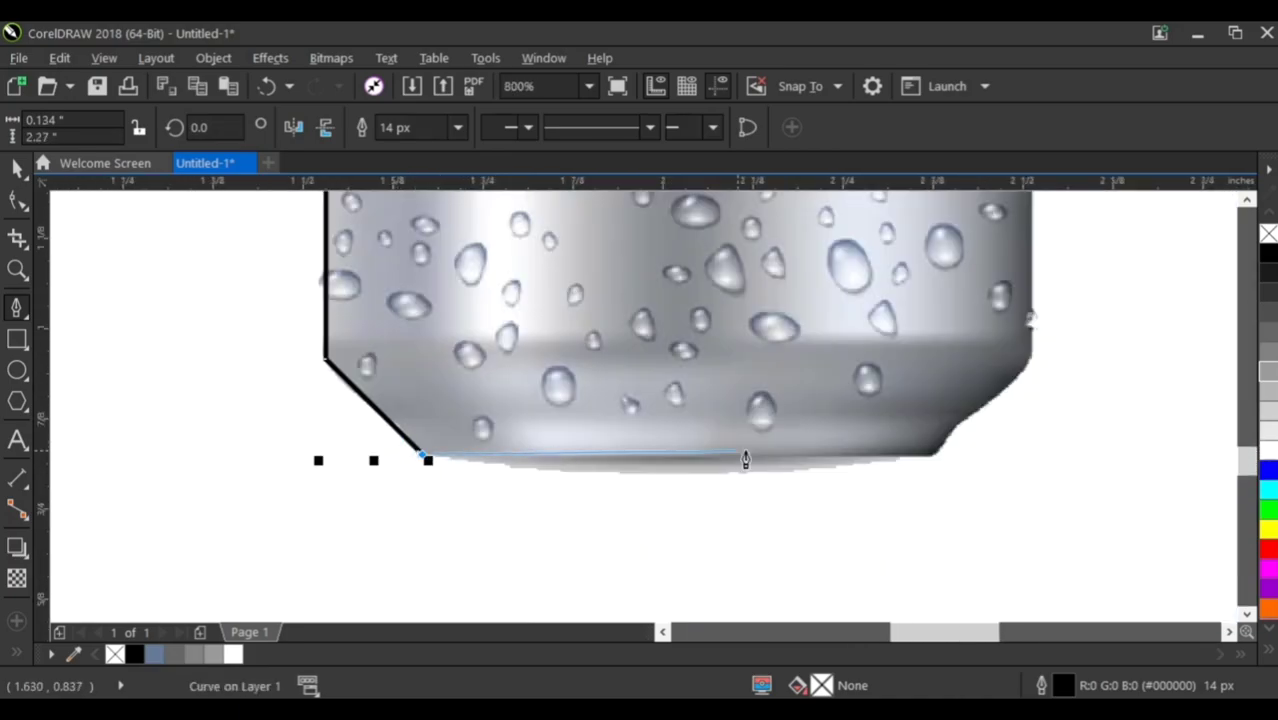
{"action": "left_click", "coordinate": [938, 461]}
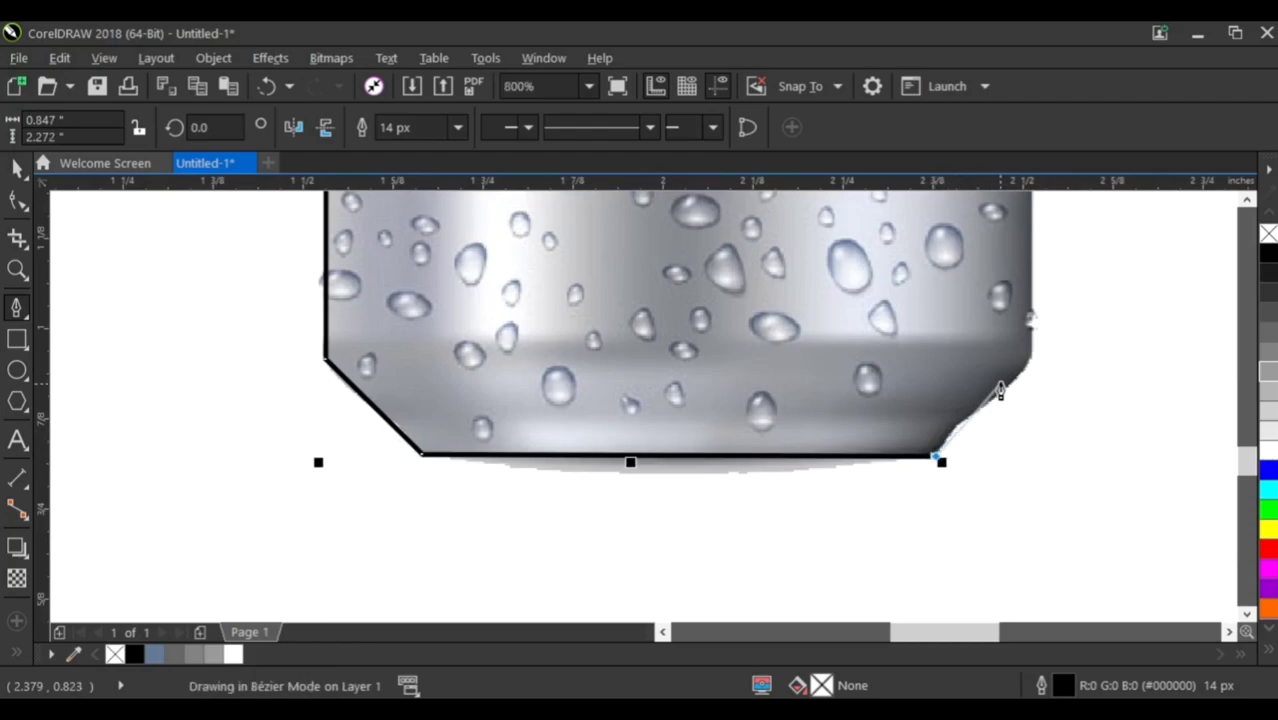
{"action": "scroll", "coordinate": [696, 494], "scroll_direction": "down", "scroll_amount": 2}
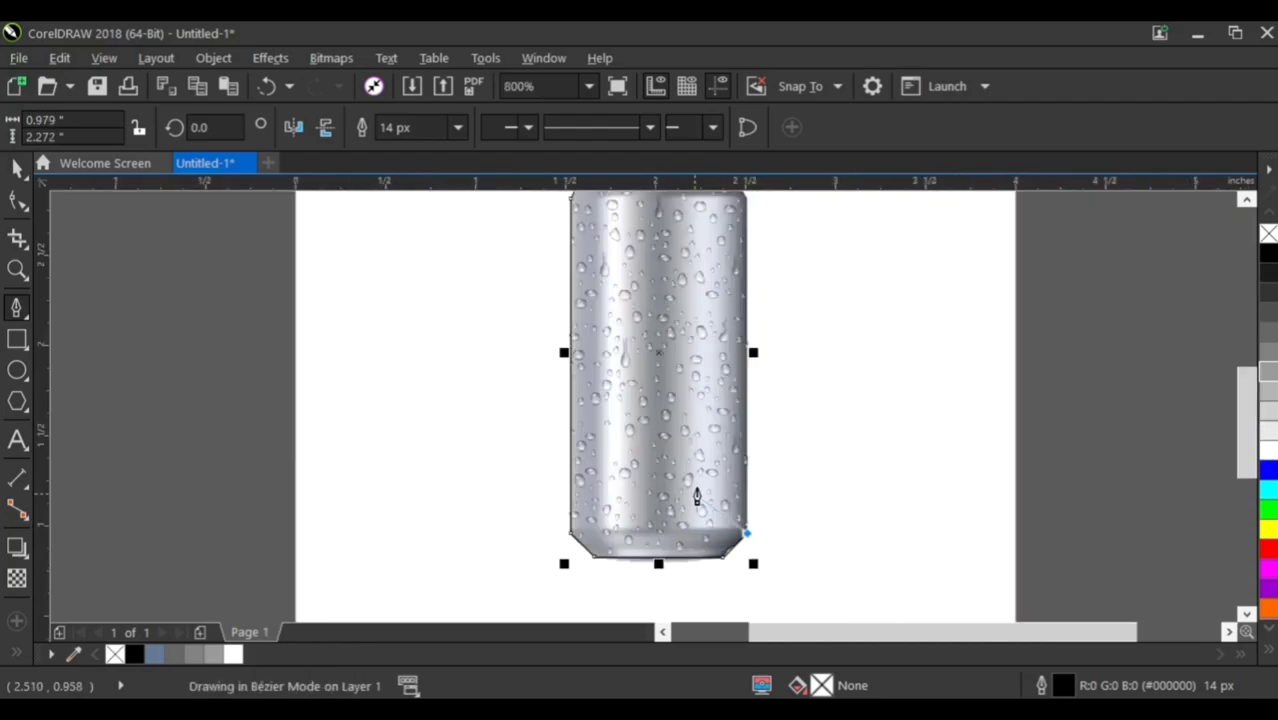
Trace the can's right side and neck with straight segments and close the outline at its starting node below the rim
{"action": "scroll", "coordinate": [751, 281], "scroll_direction": "down", "scroll_amount": 1}
{"action": "scroll", "coordinate": [748, 222], "scroll_direction": "up", "scroll_amount": 3}
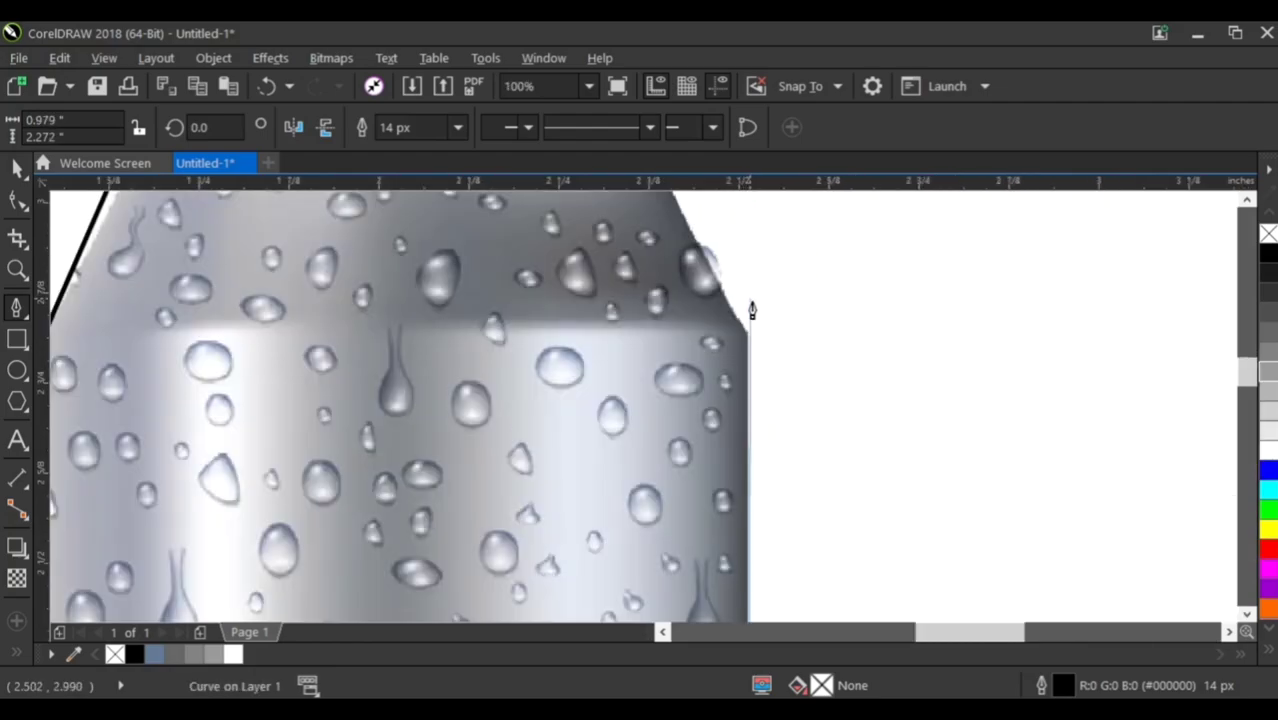
{"action": "scroll", "coordinate": [750, 338], "scroll_direction": "up", "scroll_amount": 1}
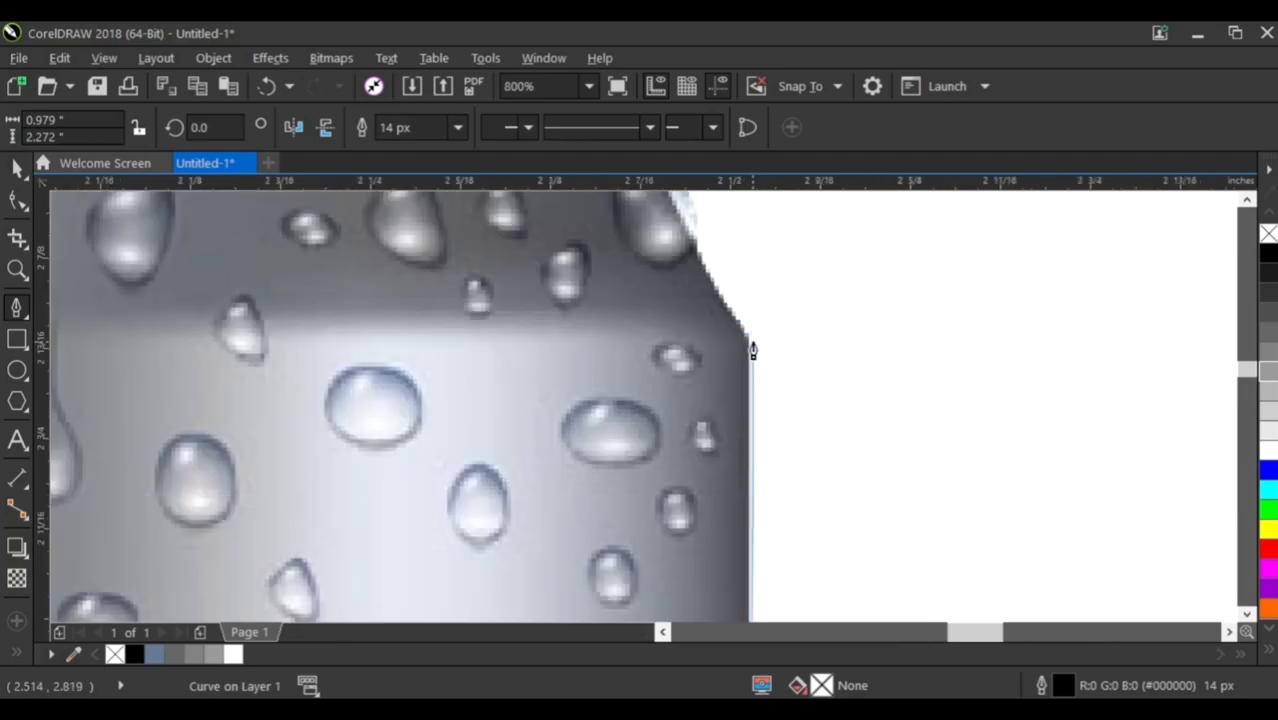
{"action": "left_click", "coordinate": [747, 343]}
{"action": "scroll", "coordinate": [796, 480], "scroll_direction": "down", "scroll_amount": 1}
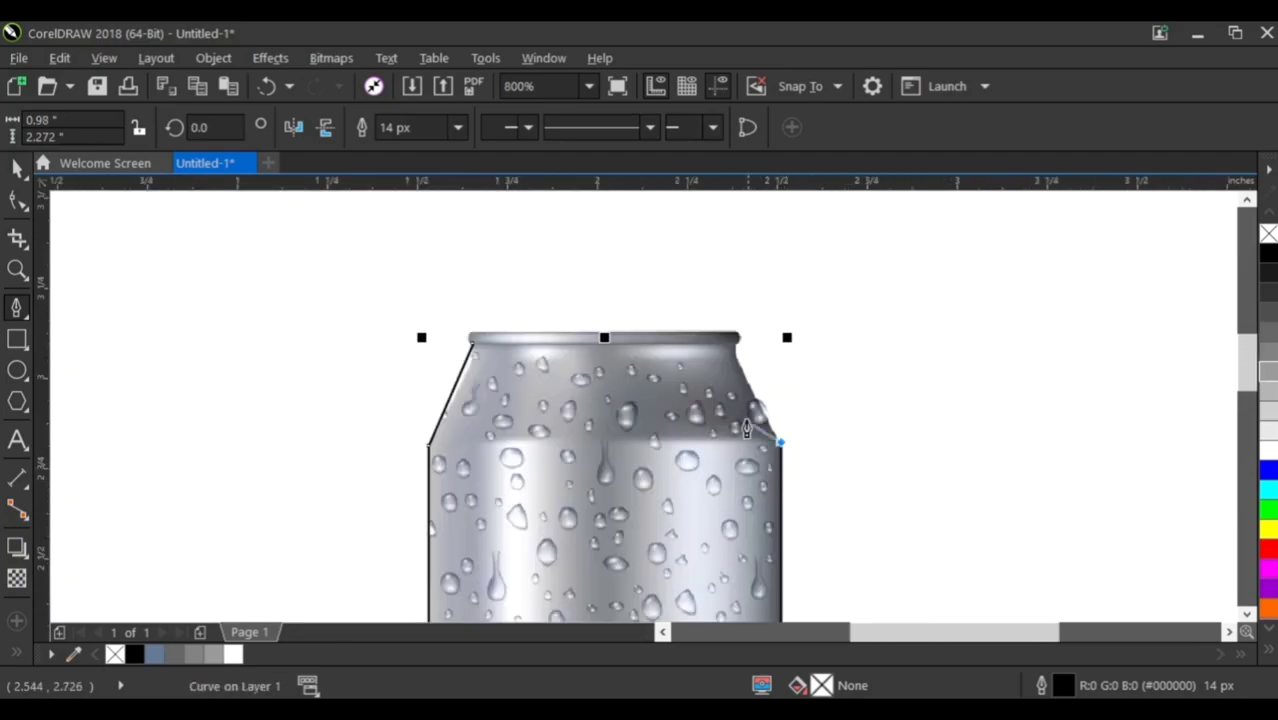
{"action": "scroll", "coordinate": [730, 353], "scroll_direction": "up", "scroll_amount": 2}
{"action": "left_click", "coordinate": [742, 350]}
{"action": "scroll", "coordinate": [874, 383], "scroll_direction": "down", "scroll_amount": 2}
{"action": "scroll", "coordinate": [585, 385], "scroll_direction": "up", "scroll_amount": 1}
{"action": "left_click", "coordinate": [581, 384]}
{"action": "scroll", "coordinate": [430, 245], "scroll_direction": "down", "scroll_amount": 2}
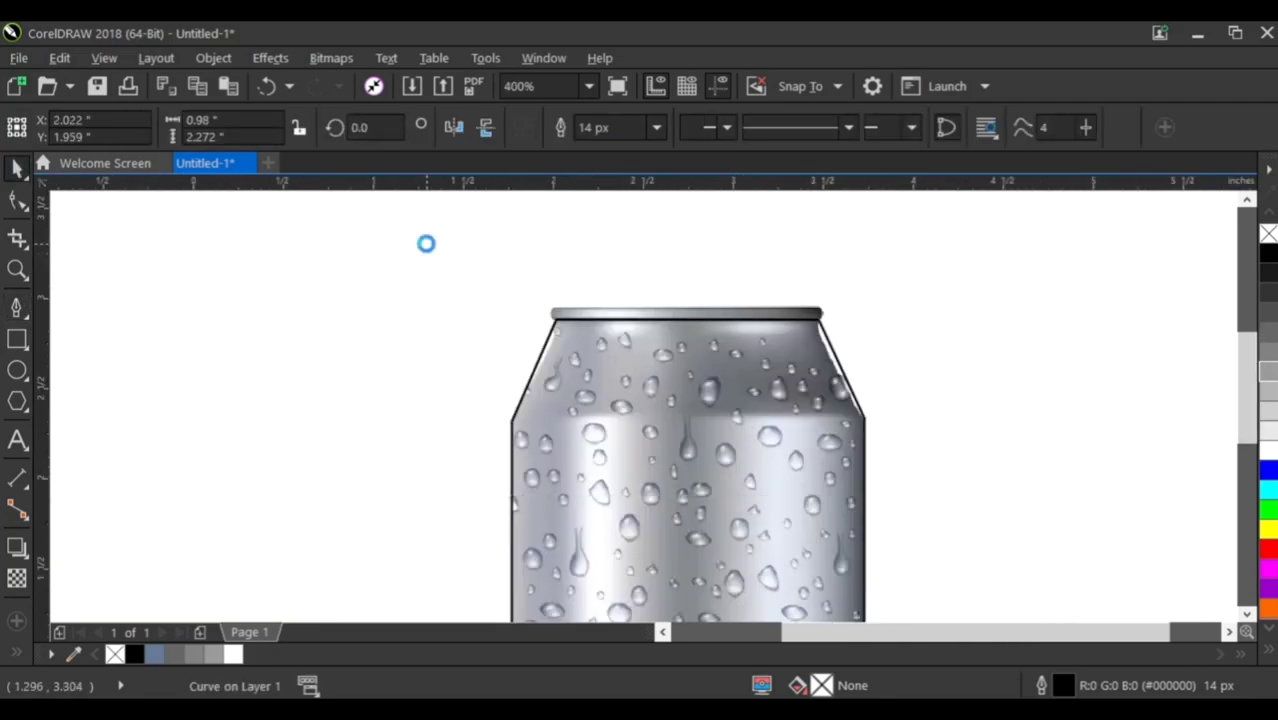
{"action": "key", "text": "space"}
Convert the outline's left neck segment to a curve and bend it to follow the can's edge
{"action": "key", "text": "shift+F2"}
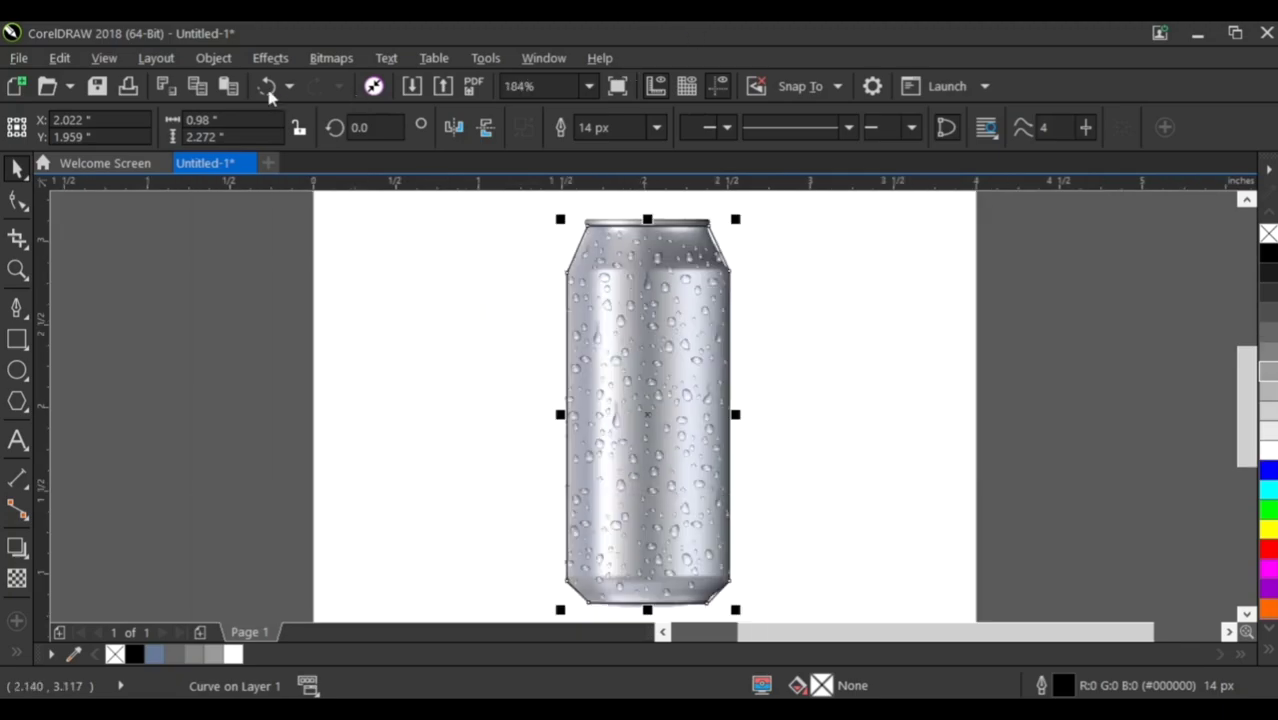
{"action": "left_click", "coordinate": [17, 200]}
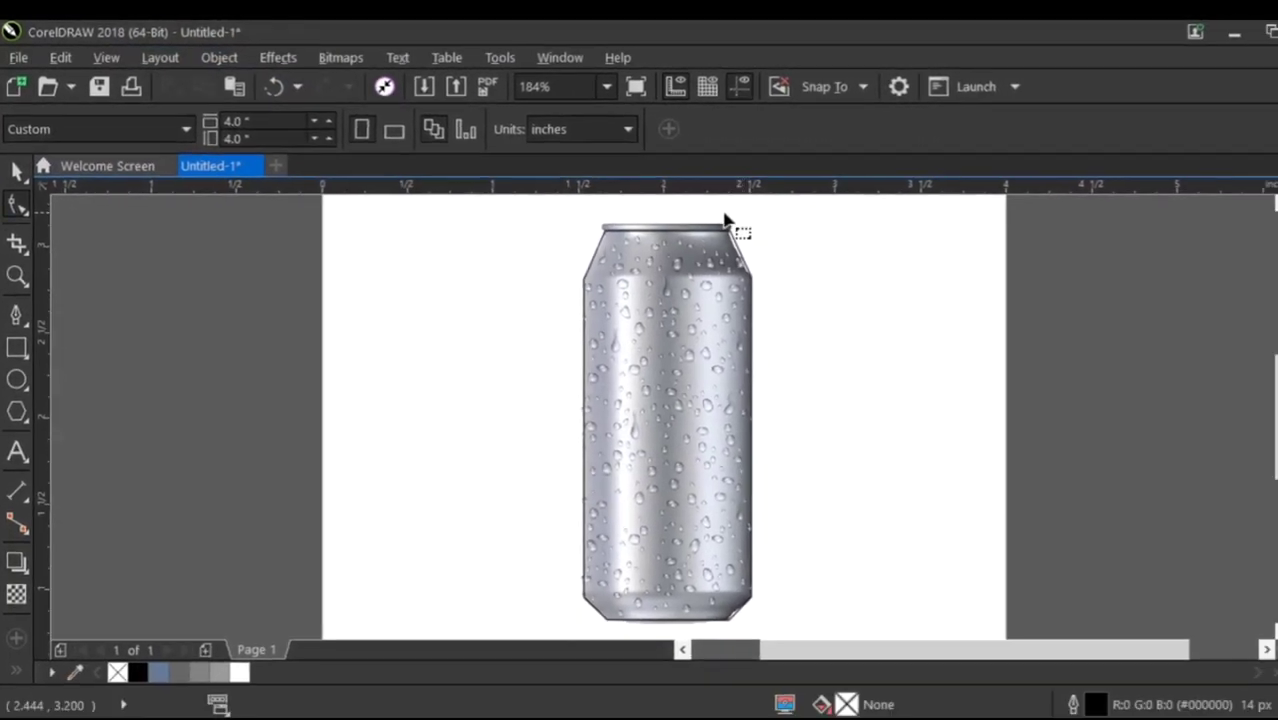
{"action": "scroll", "coordinate": [590, 236], "scroll_direction": "up", "scroll_amount": 1}
{"action": "left_click", "coordinate": [574, 248]}
{"action": "right_click", "coordinate": [576, 249]}
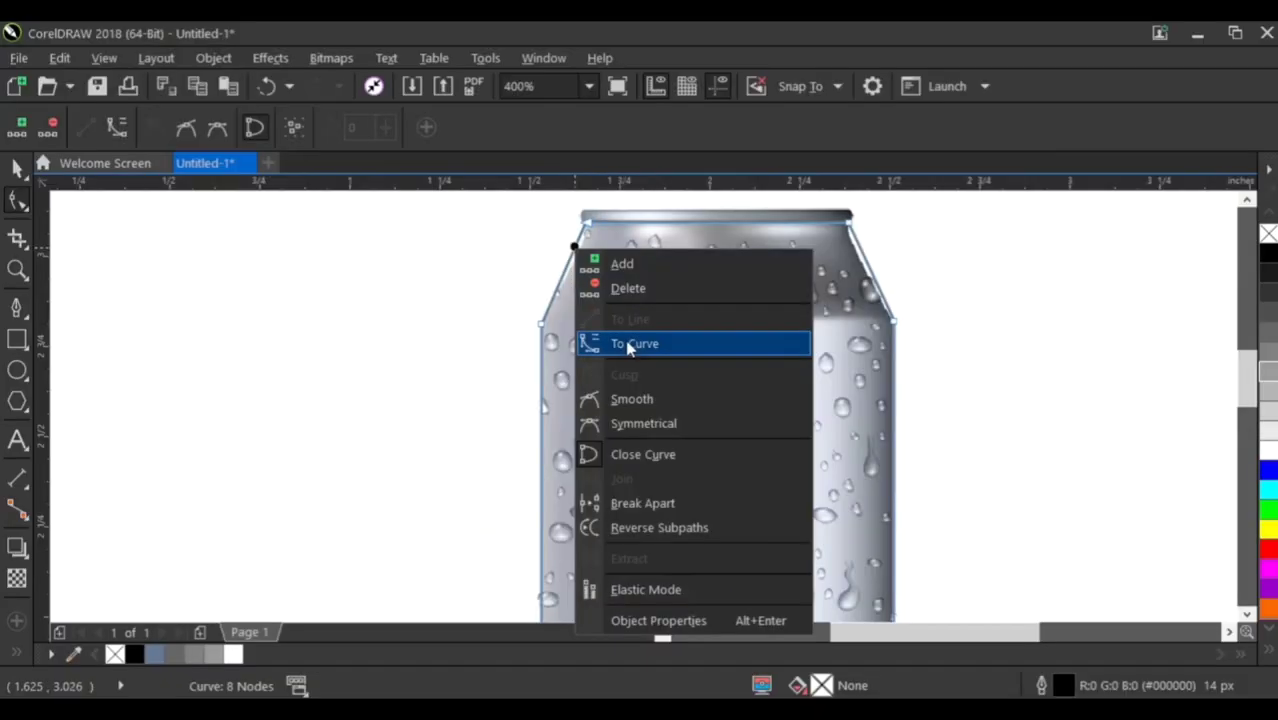
{"action": "left_click", "coordinate": [628, 345]}
{"action": "scroll", "coordinate": [573, 243], "scroll_direction": "up", "scroll_amount": 1}
{"action": "left_click_drag", "start_coordinate": [568, 281], "coordinate": [603, 284]}
{"action": "scroll", "coordinate": [628, 280], "scroll_direction": "down", "scroll_amount": 1}
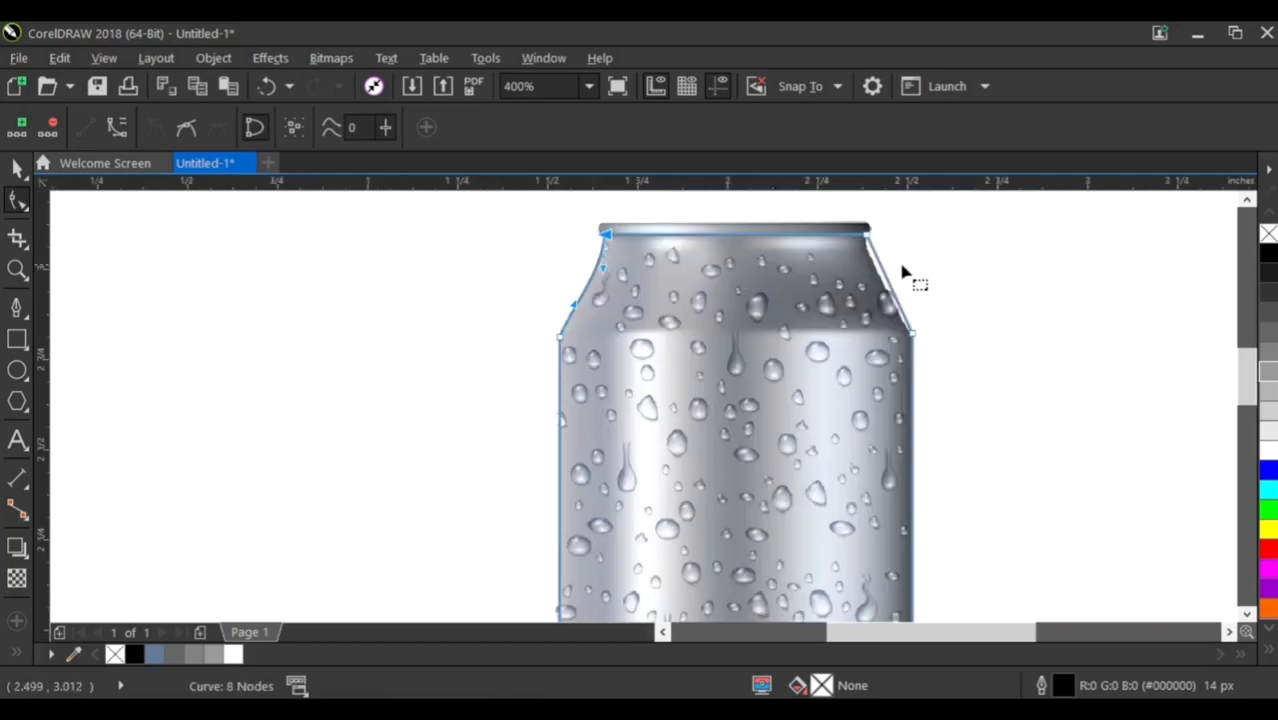
Convert the outline's right neck segment to a curve and bend it inward along the can's edge
{"action": "scroll", "coordinate": [902, 270], "scroll_direction": "up", "scroll_amount": 1}
{"action": "left_click", "coordinate": [880, 288]}
{"action": "right_click", "coordinate": [866, 280]}
{"action": "left_click", "coordinate": [876, 370]}
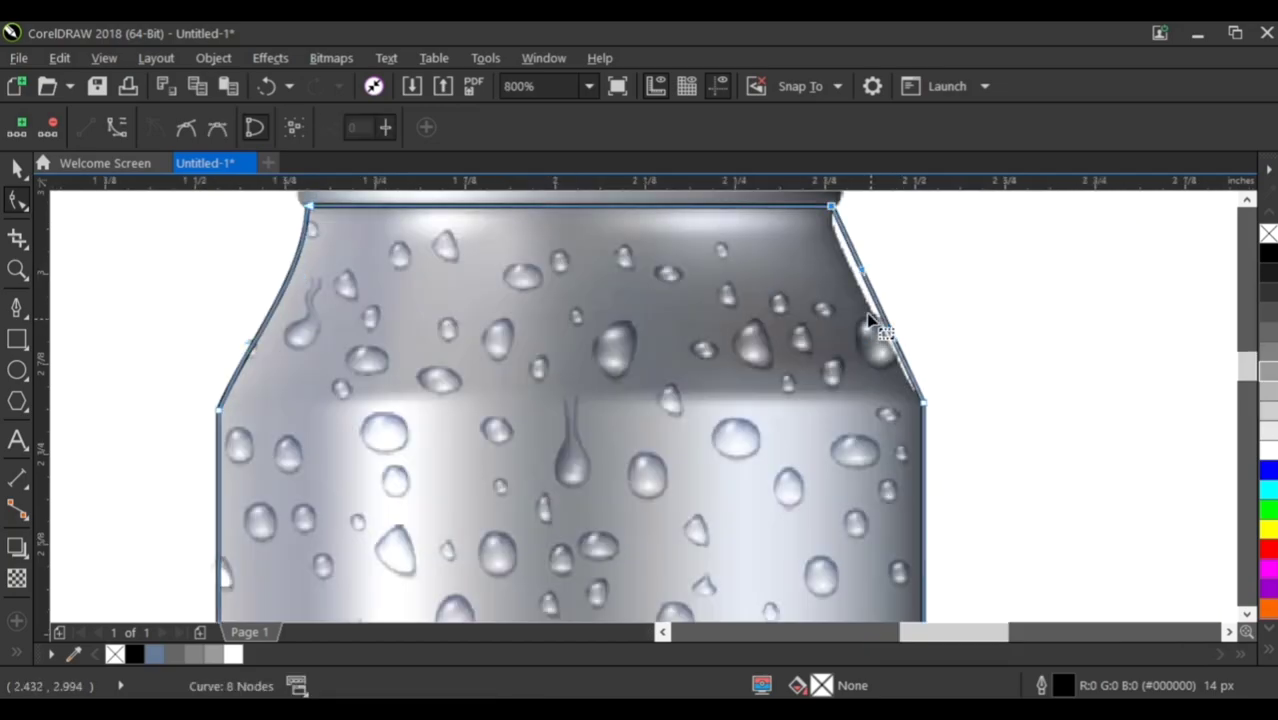
{"action": "left_click_drag", "start_coordinate": [863, 277], "coordinate": [838, 278]}
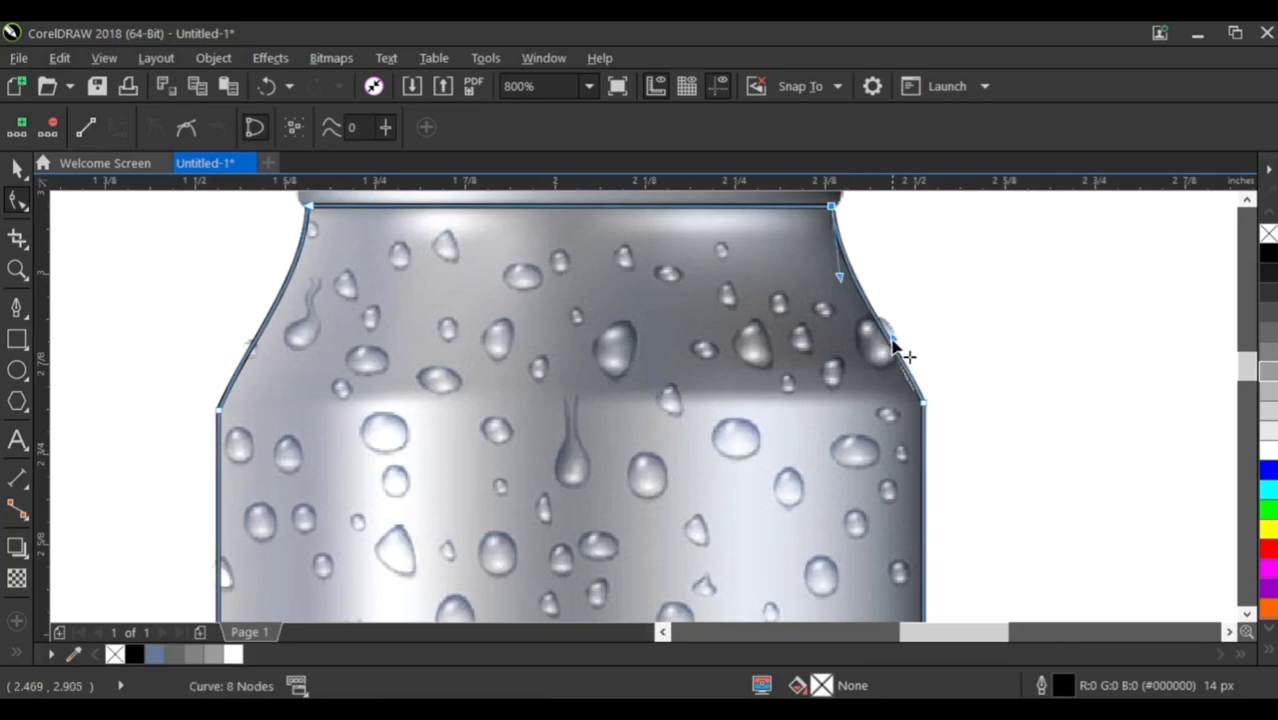
Convert the lower-left bevel segment to a curve and adjust both its handles to match the can's S-shaped edge
{"action": "scroll", "coordinate": [758, 285], "scroll_direction": "down", "scroll_amount": 3}
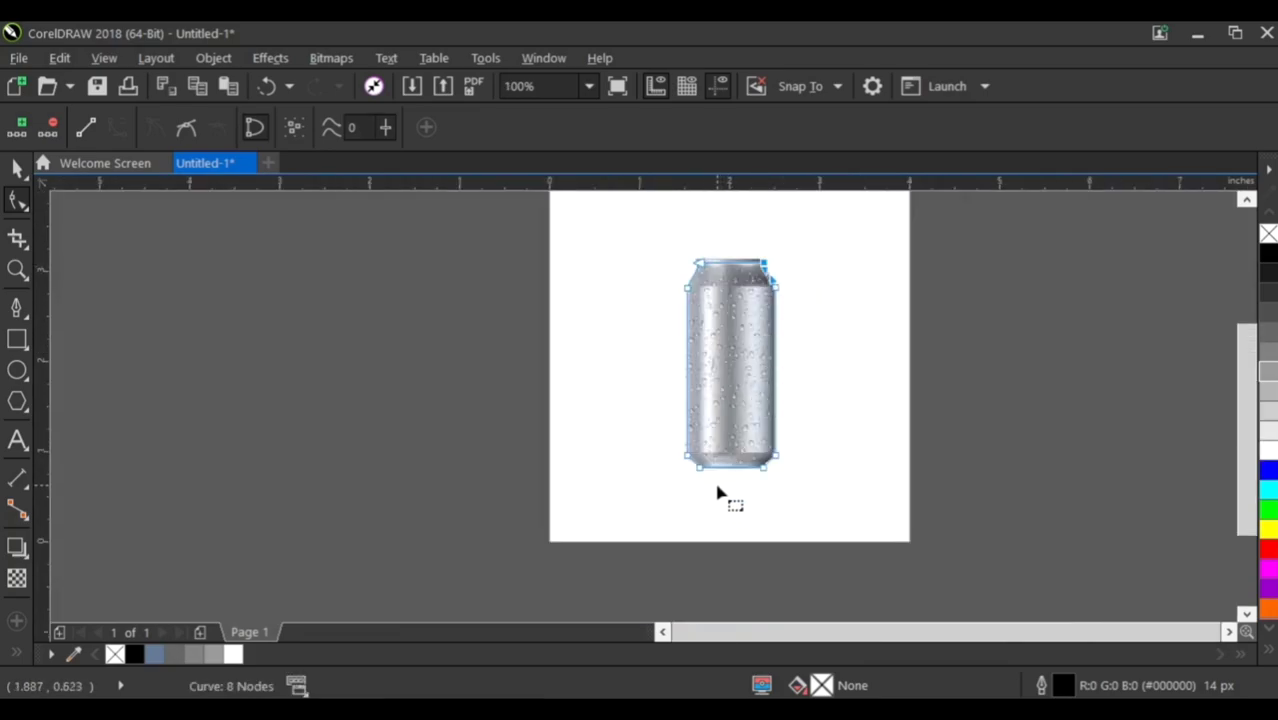
{"action": "scroll", "coordinate": [716, 492], "scroll_direction": "up", "scroll_amount": 3}
{"action": "scroll", "coordinate": [645, 452], "scroll_direction": "up", "scroll_amount": 1}
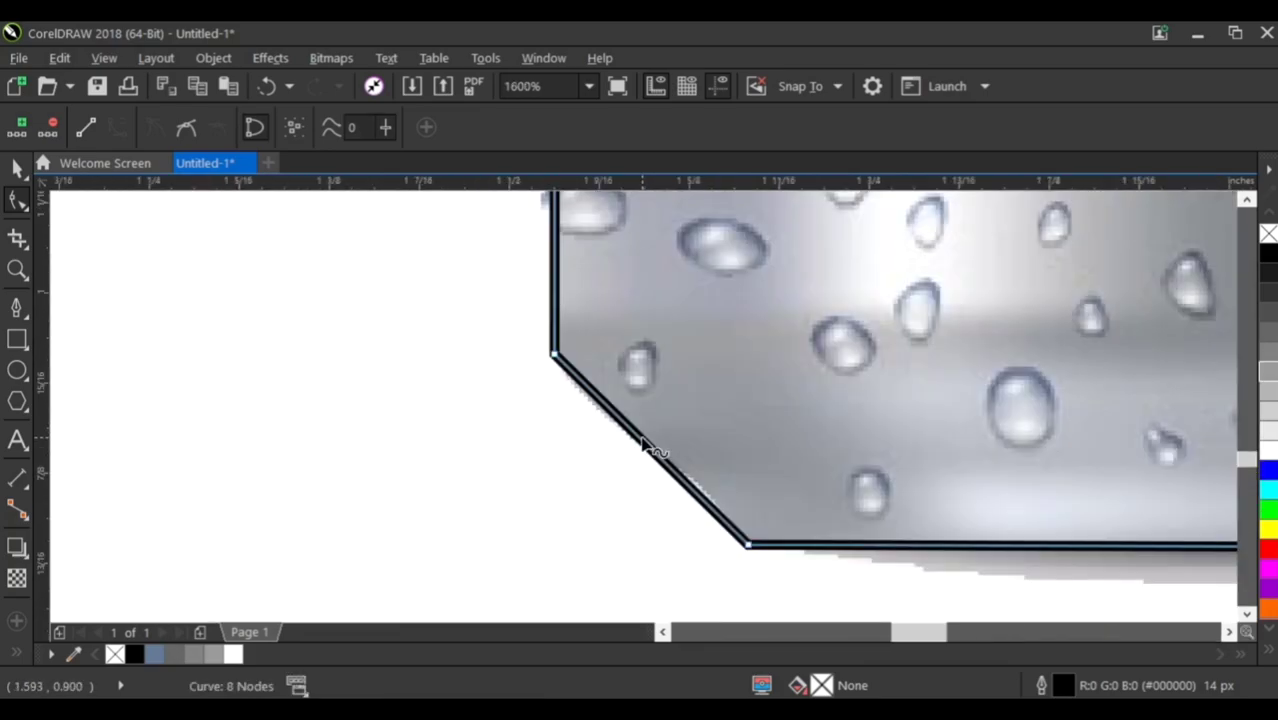
{"action": "right_click", "coordinate": [640, 447]}
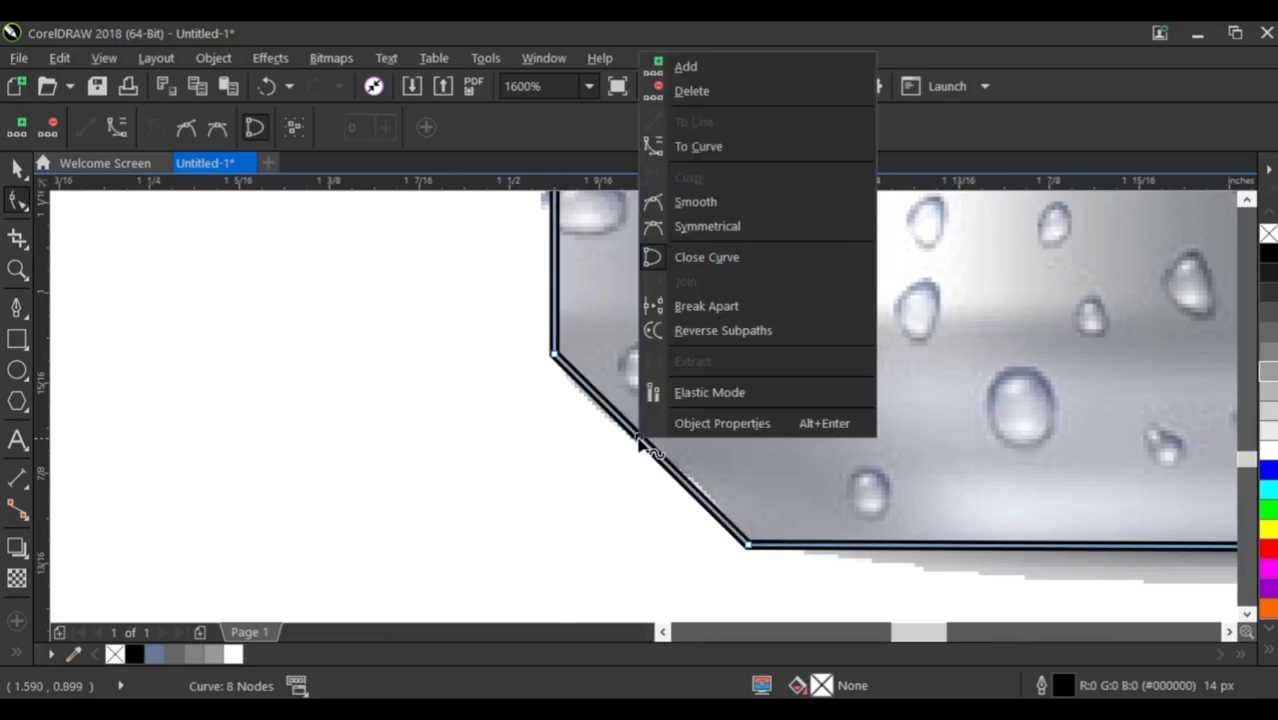
{"action": "left_click", "coordinate": [712, 147]}
{"action": "left_click_drag", "start_coordinate": [618, 419], "coordinate": [599, 425]}
{"action": "left_click_drag", "start_coordinate": [686, 481], "coordinate": [697, 474]}
Set the can outline's width to Hairline
{"action": "left_click", "coordinate": [14, 170]}
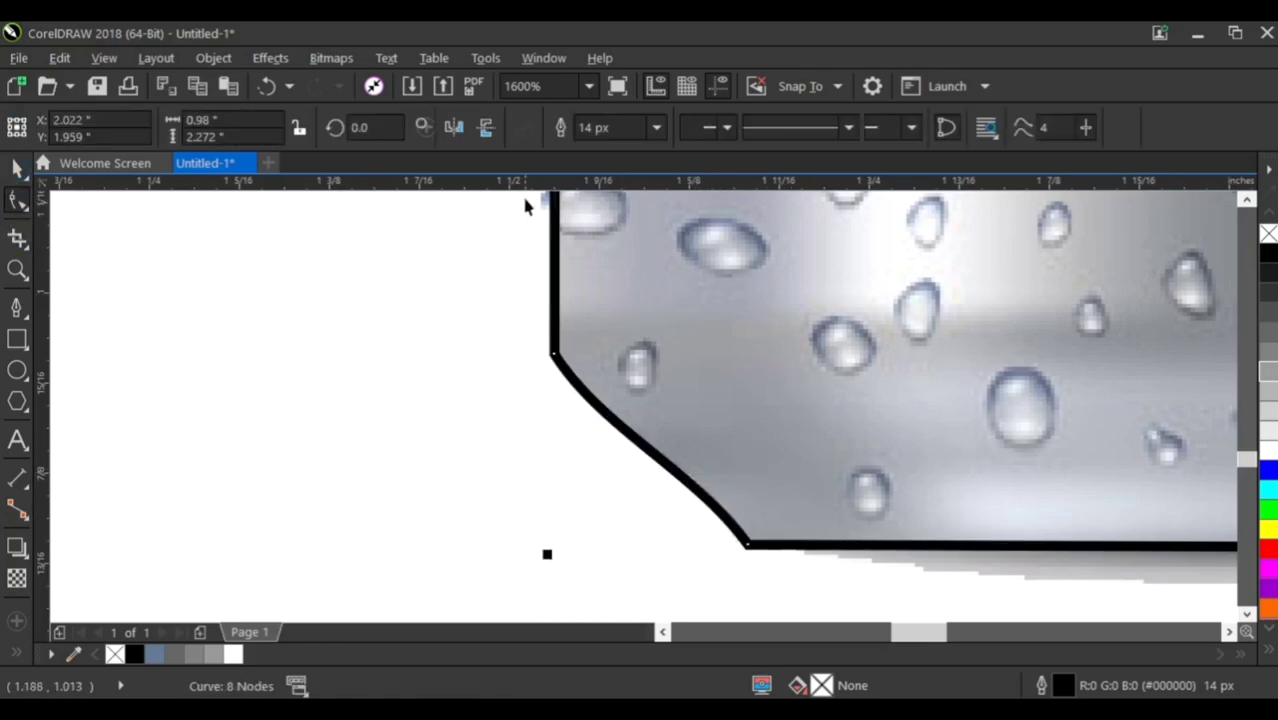
{"action": "left_click", "coordinate": [656, 127]}
{"action": "left_click", "coordinate": [620, 166]}
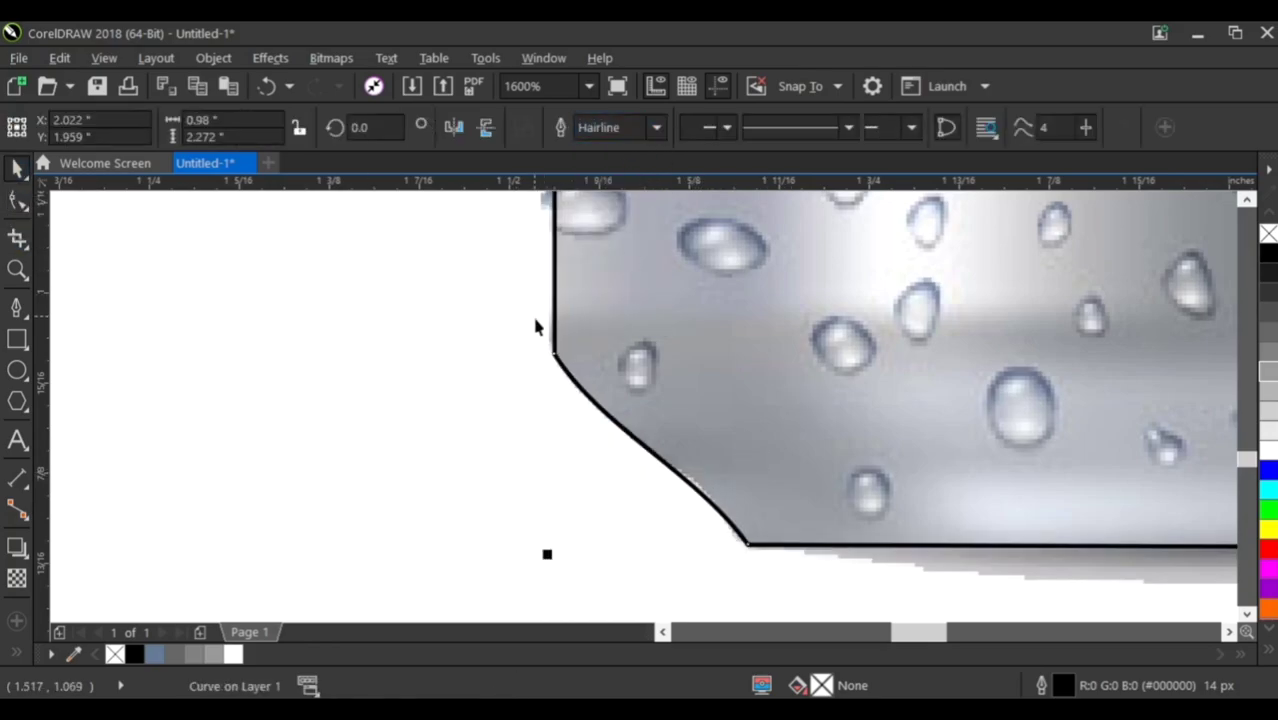
Convert the outline's bottom segment to a curve and bow it downward to follow the can's rounded base
{"action": "key", "text": "F10"}
{"action": "scroll", "coordinate": [539, 448], "scroll_direction": "down", "scroll_amount": 2}
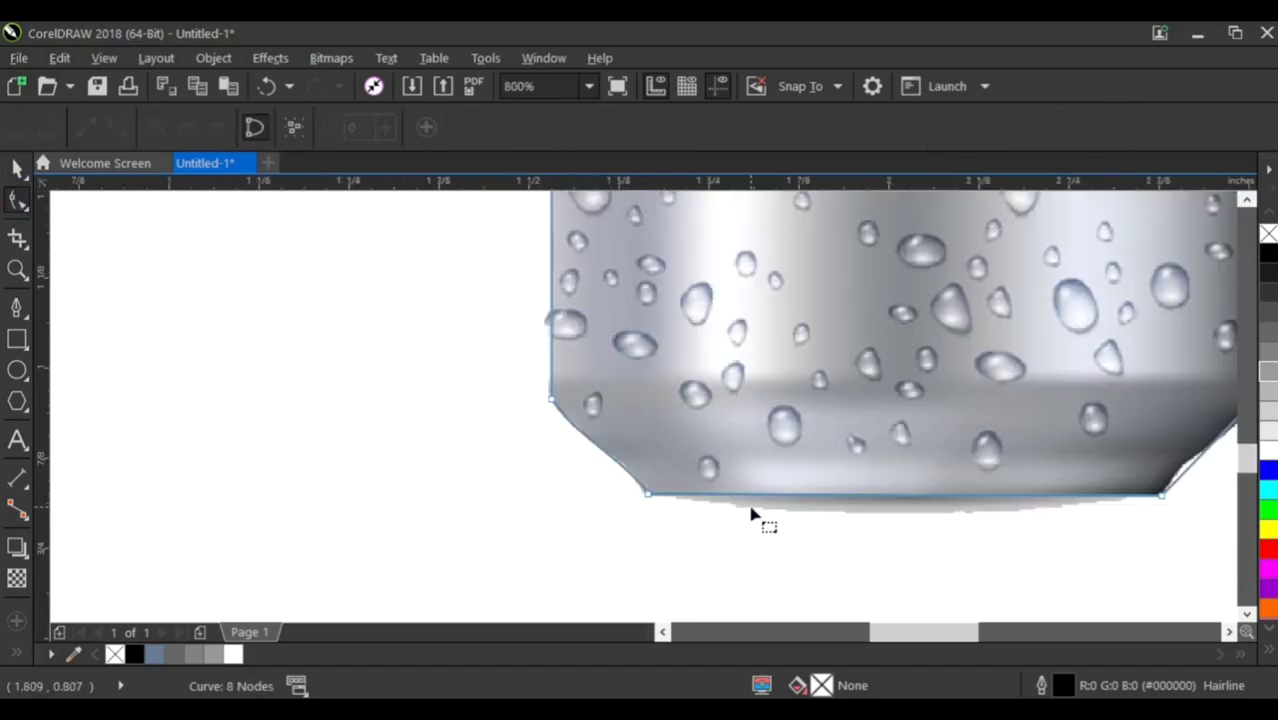
{"action": "scroll", "coordinate": [797, 505], "scroll_direction": "up", "scroll_amount": 1}
{"action": "left_click", "coordinate": [777, 497]}
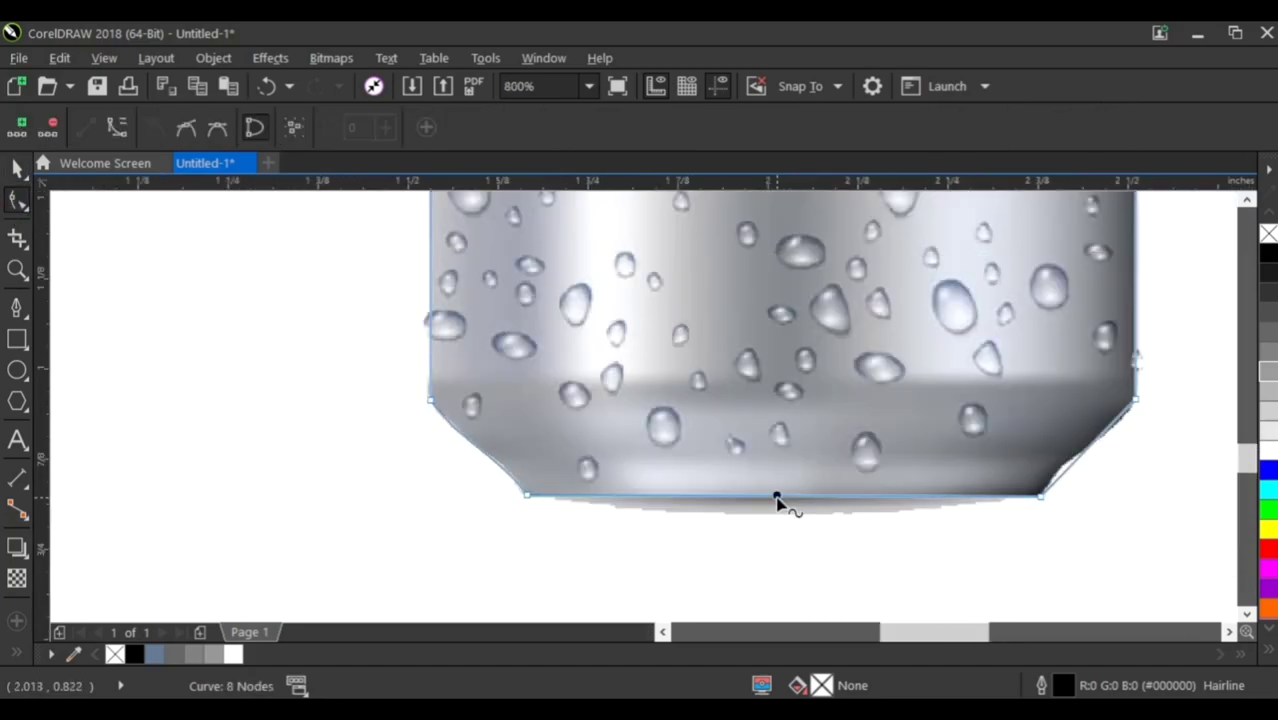
{"action": "right_click", "coordinate": [777, 497]}
{"action": "left_click", "coordinate": [833, 206]}
{"action": "scroll", "coordinate": [784, 503], "scroll_direction": "up", "scroll_amount": 1}
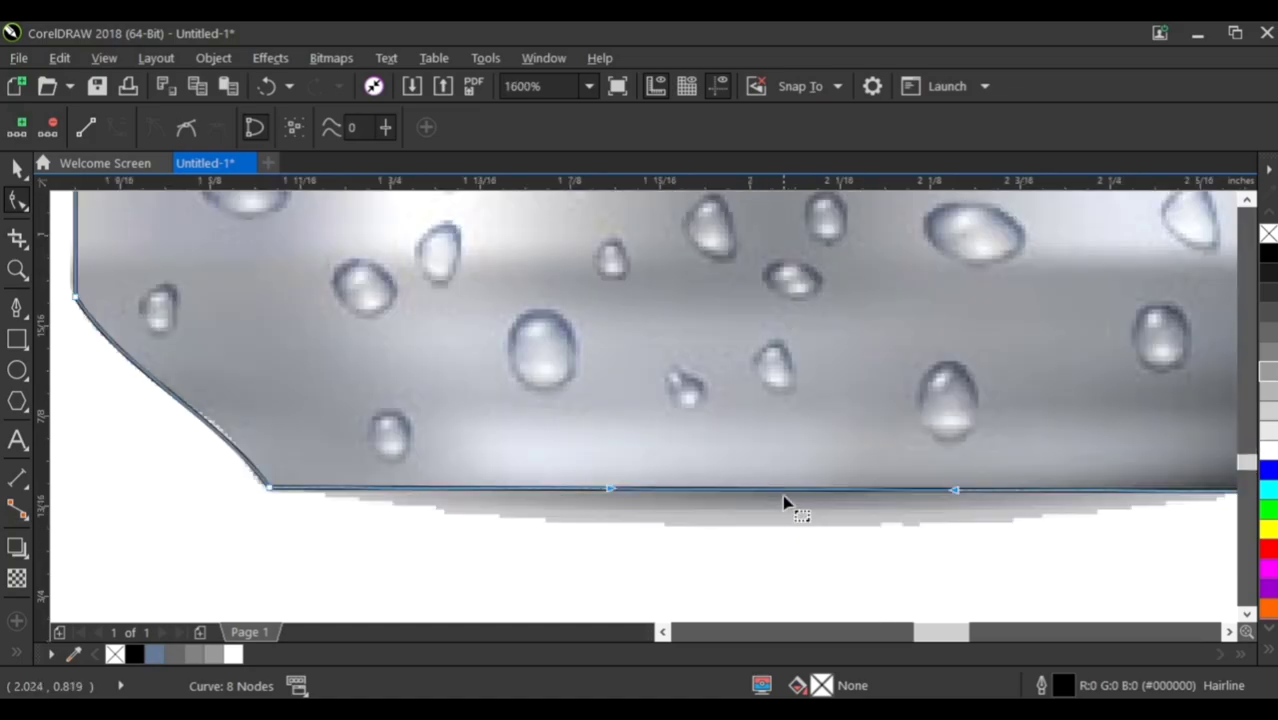
{"action": "left_click_drag", "start_coordinate": [782, 496], "coordinate": [782, 528]}
{"action": "scroll", "coordinate": [549, 516], "scroll_direction": "down", "scroll_amount": 2}
Convert the lower-right bevel segment to a curve, shape its handles to the can's edge, and select the whole outline
{"action": "scroll", "coordinate": [751, 491], "scroll_direction": "up", "scroll_amount": 1}
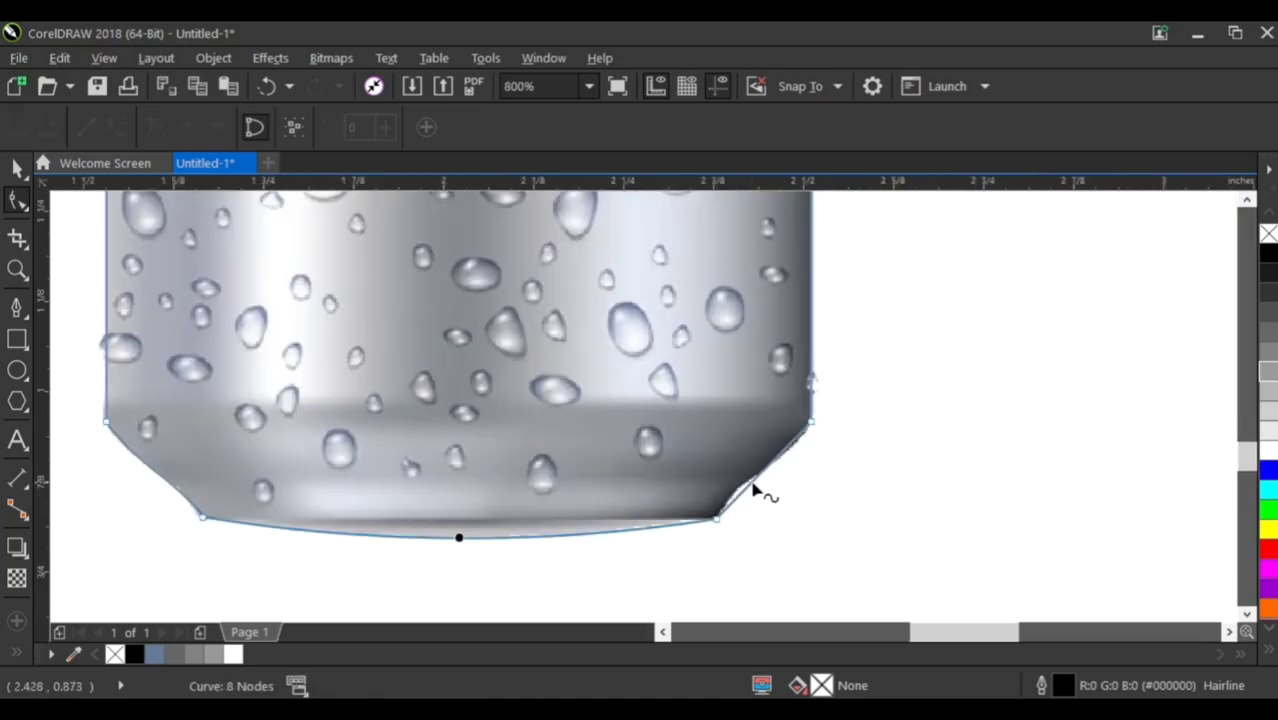
{"action": "right_click", "coordinate": [753, 487]}
{"action": "left_click", "coordinate": [825, 194]}
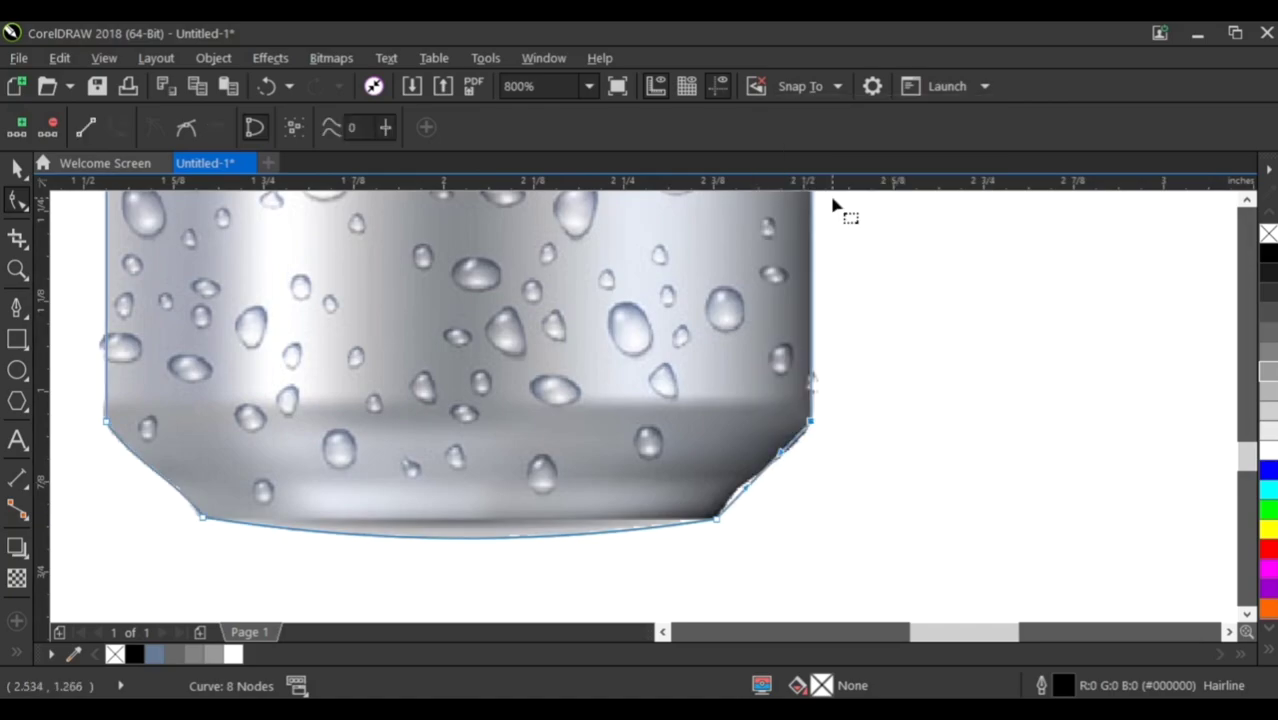
{"action": "scroll", "coordinate": [770, 481], "scroll_direction": "up", "scroll_amount": 1}
{"action": "left_click_drag", "start_coordinate": [728, 497], "coordinate": [700, 470]}
{"action": "left_click_drag", "start_coordinate": [791, 428], "coordinate": [836, 430]}
{"action": "scroll", "coordinate": [806, 515], "scroll_direction": "down", "scroll_amount": 2}
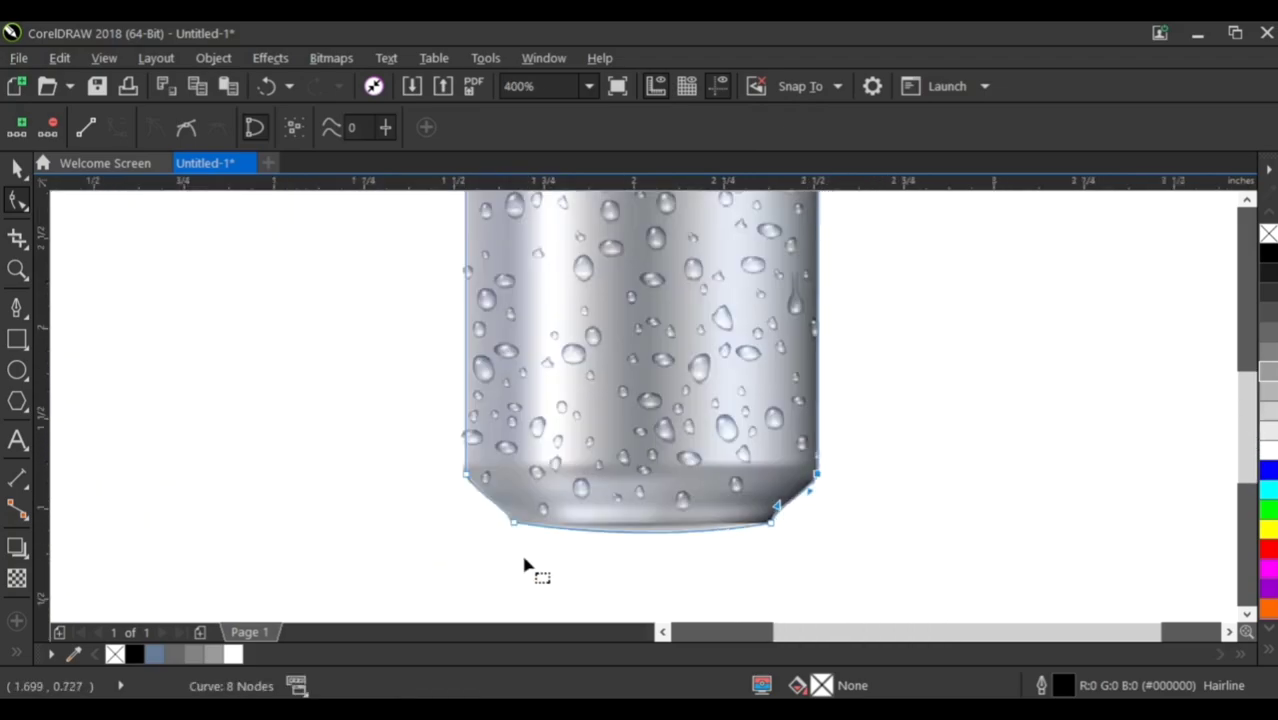
{"action": "scroll", "coordinate": [525, 565], "scroll_direction": "down", "scroll_amount": 1}
{"action": "left_click", "coordinate": [14, 172]}
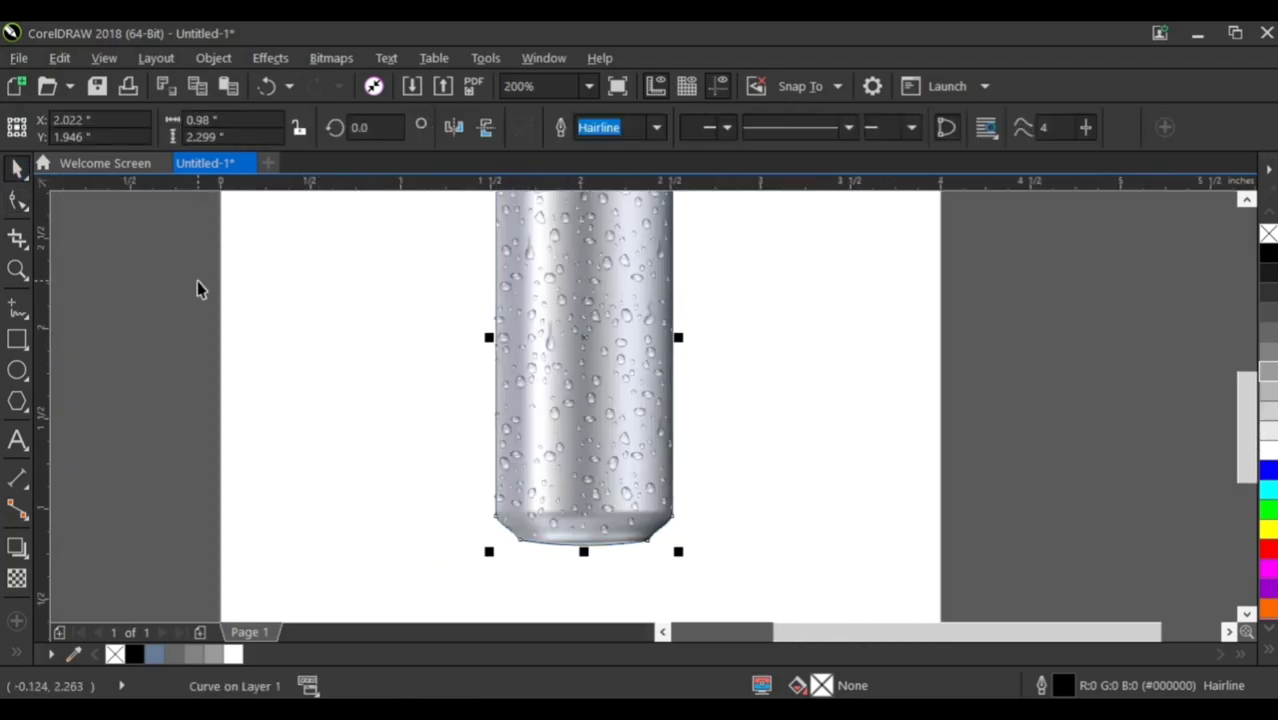
Fill the traced can outline with black to check its coverage, and remove the fill again
{"action": "key", "text": "shift+F2"}
{"action": "left_click", "coordinate": [835, 360]}
{"action": "left_click", "coordinate": [685, 362]}
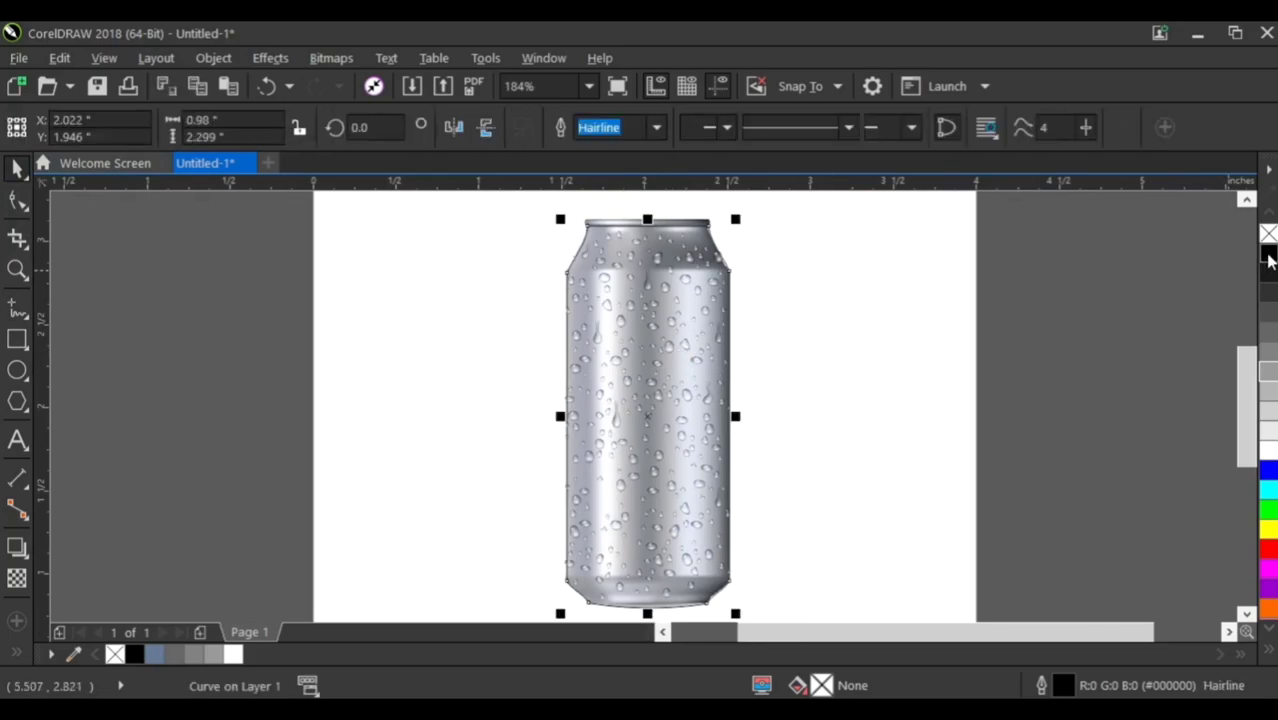
{"action": "left_click", "coordinate": [1268, 262]}
{"action": "left_click", "coordinate": [1000, 320]}
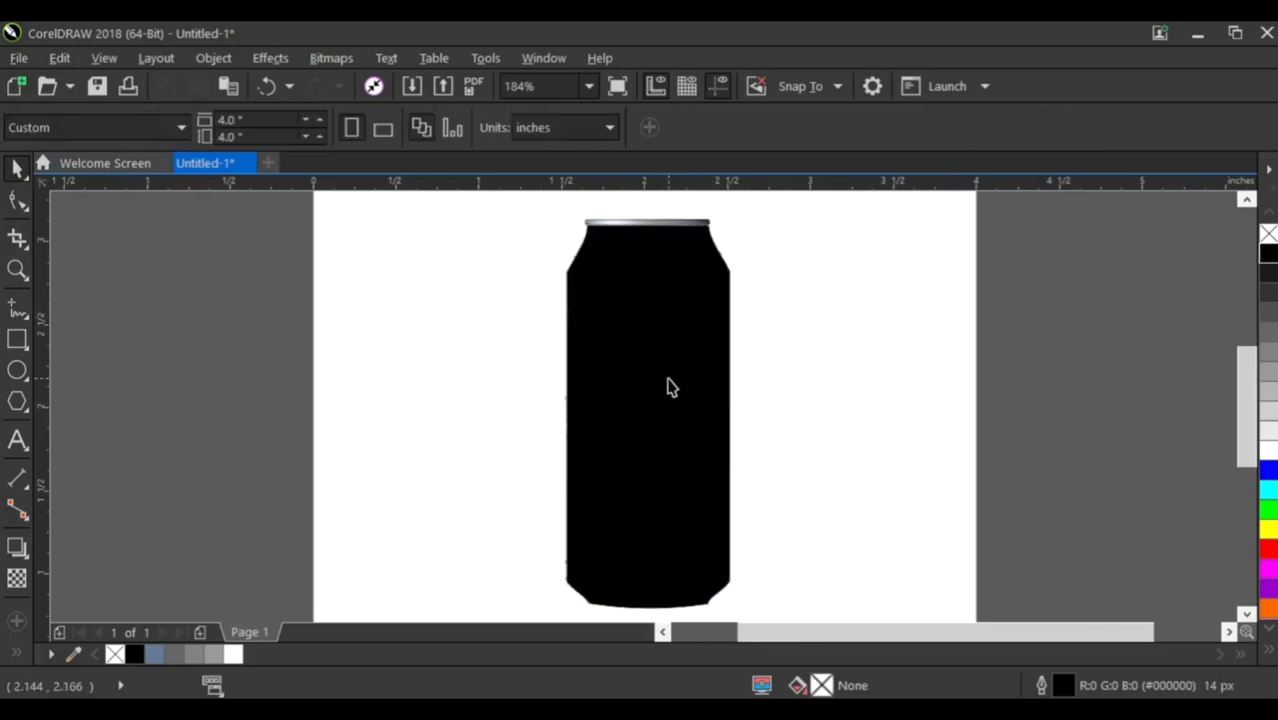
{"action": "left_click", "coordinate": [670, 387]}
{"action": "left_click", "coordinate": [1268, 233]}
{"action": "left_click", "coordinate": [835, 350]}
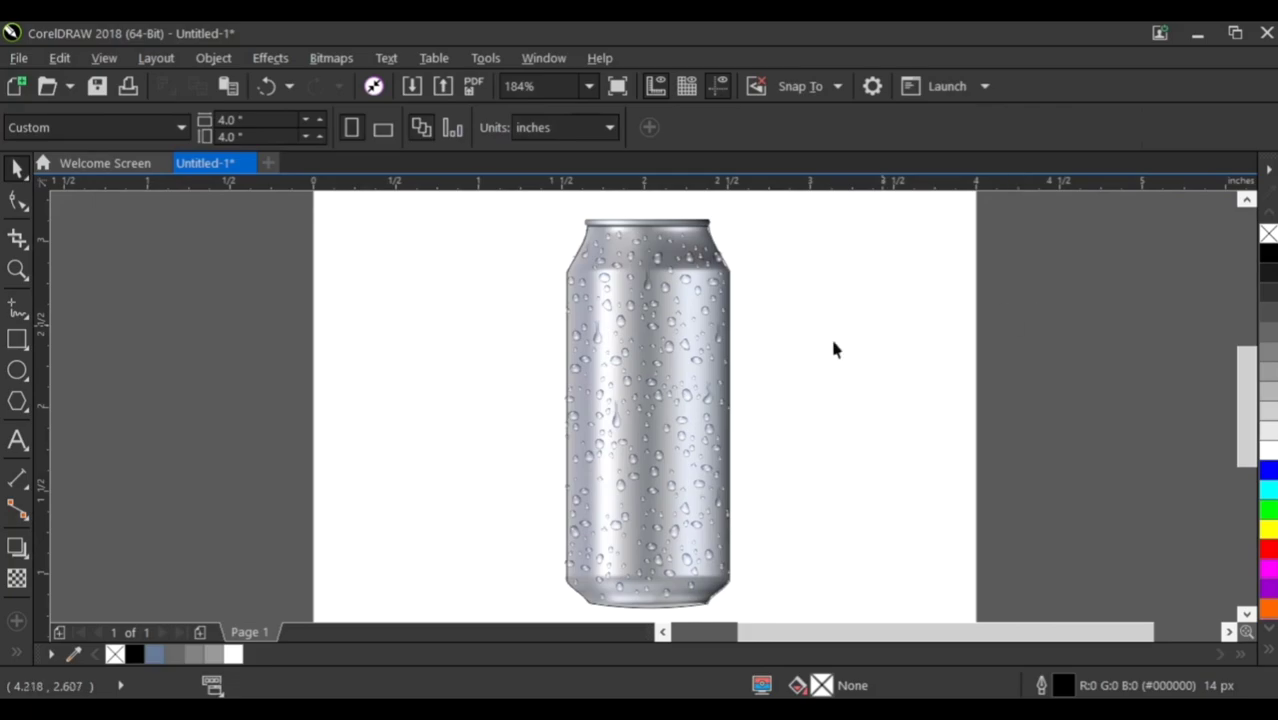
Draw a straight Pen line diagonally across the can from its upper-right shoulder to its lower-left base, and fine-tune the upper end node
{"action": "left_click", "coordinate": [28, 318]}
{"action": "left_click", "coordinate": [66, 384]}
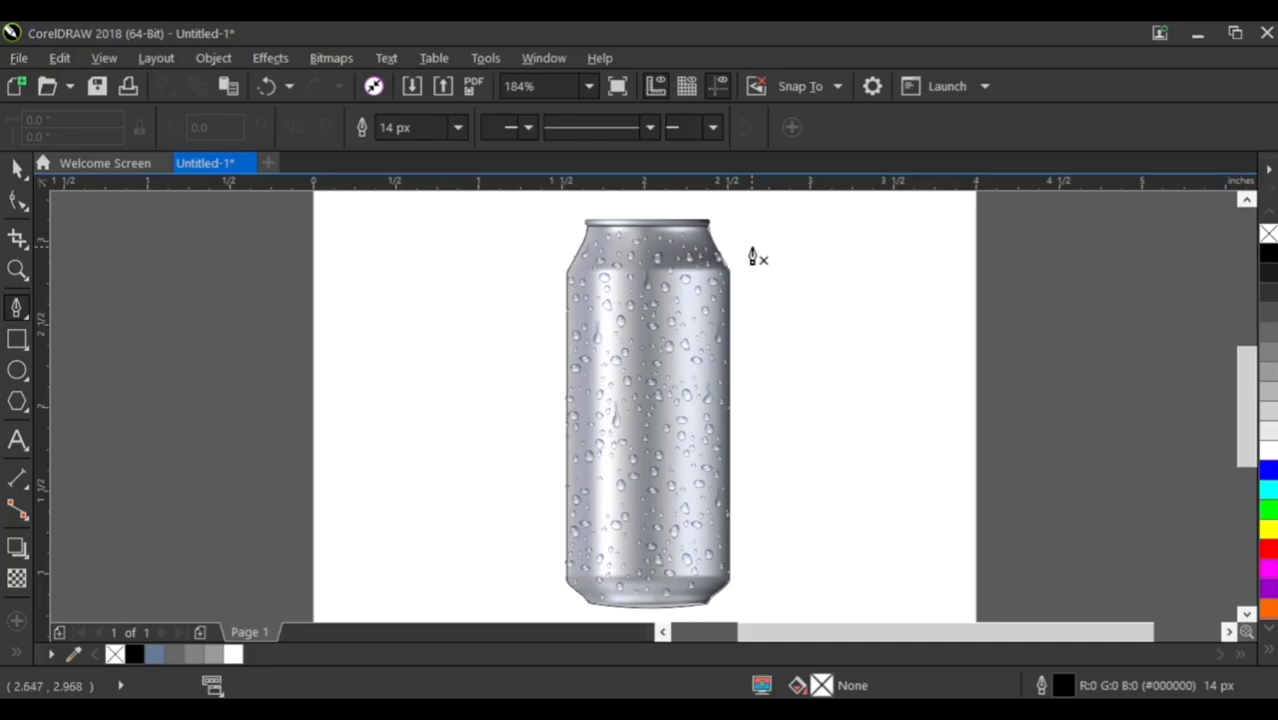
{"action": "double_click", "coordinate": [549, 605]}
{"action": "left_click", "coordinate": [17, 200]}
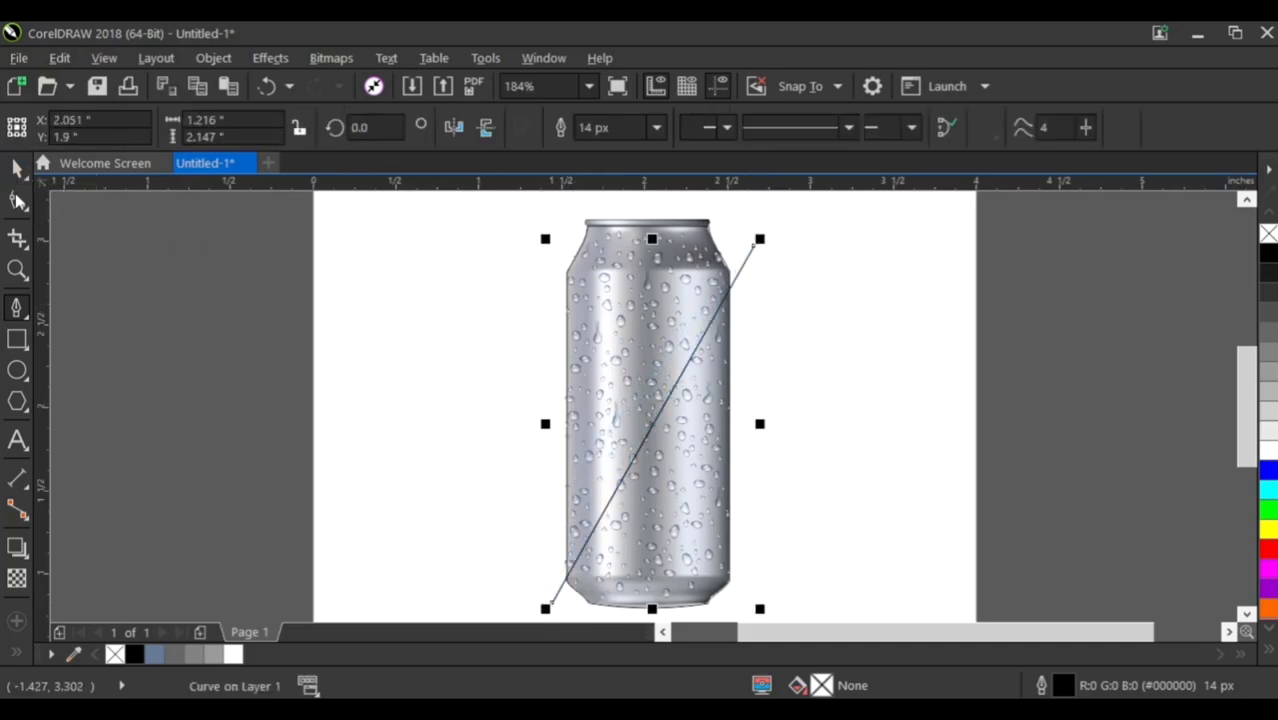
{"action": "scroll", "coordinate": [745, 262], "scroll_direction": "up", "scroll_amount": 2}
{"action": "left_click_drag", "start_coordinate": [761, 232], "coordinate": [747, 222]}
{"action": "scroll", "coordinate": [655, 342], "scroll_direction": "down", "scroll_amount": 2}
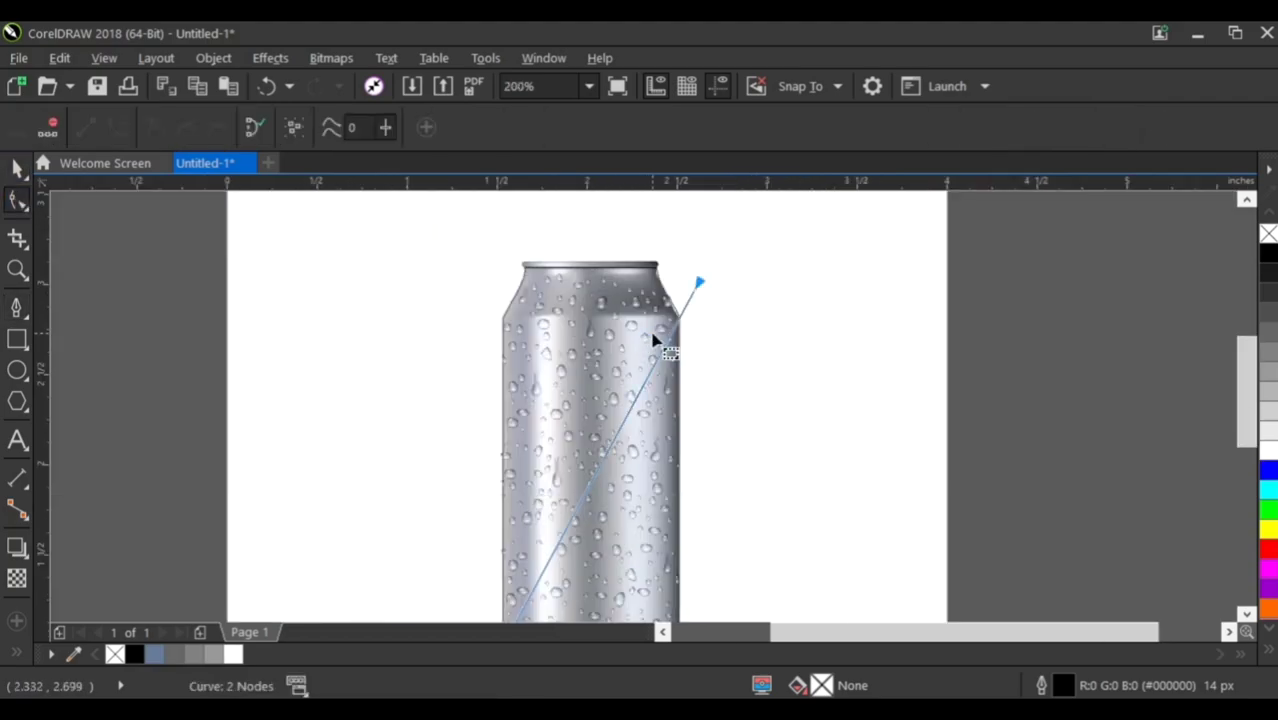
{"action": "left_click", "coordinate": [17, 168]}
{"action": "key", "text": "shift+F2"}
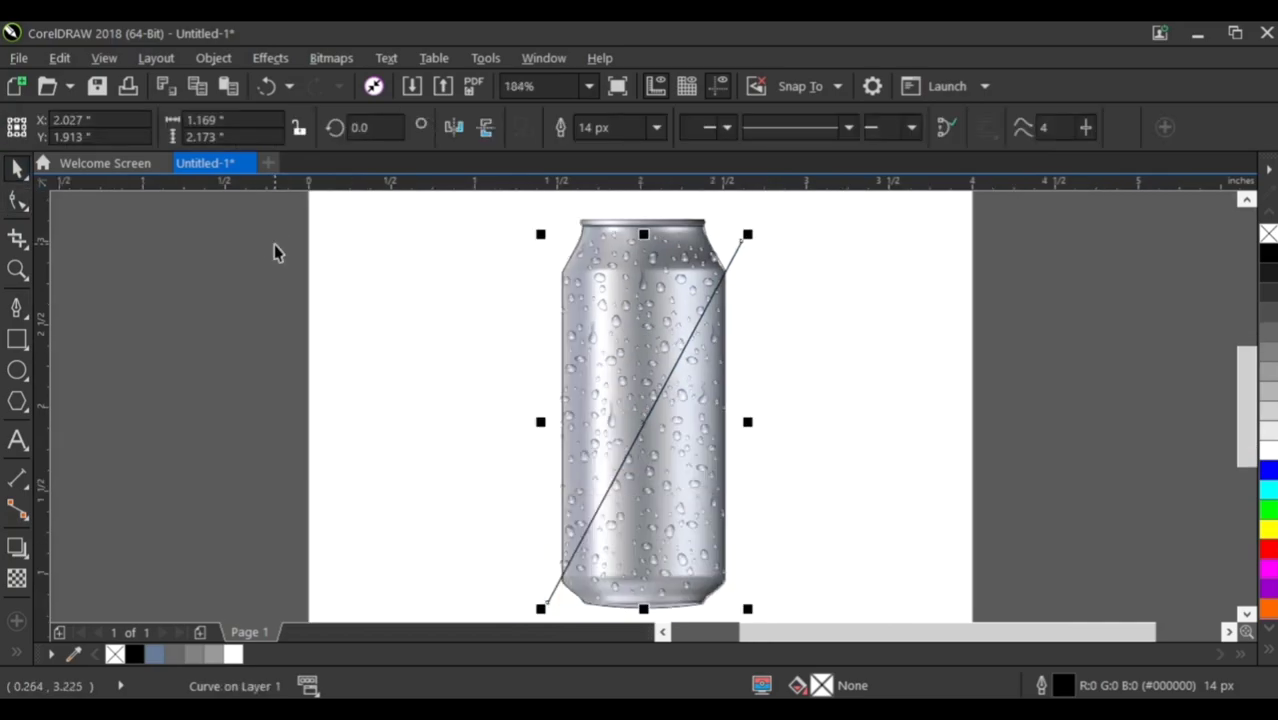
{"action": "left_click", "coordinate": [305, 319]}
Smart-fill the two can areas on either side of the diagonal line to create separate upper-left and lower-right shapes
{"action": "left_click", "coordinate": [16, 652]}
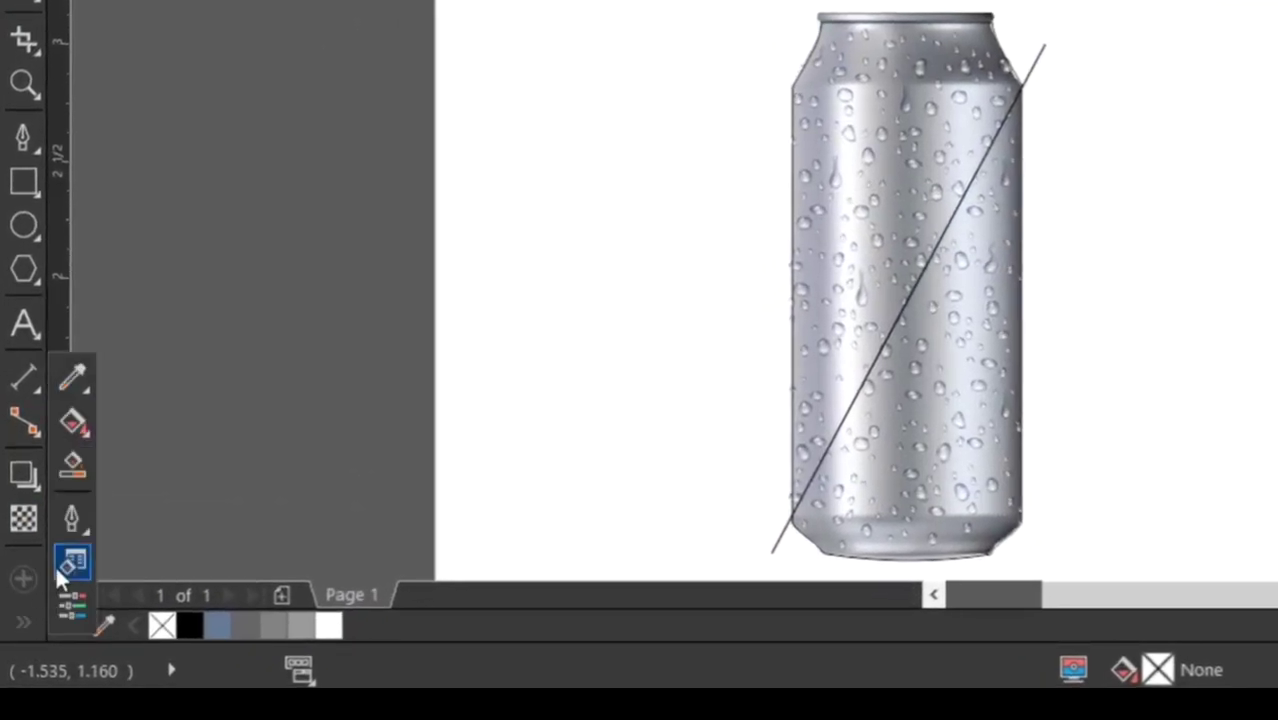
{"action": "left_click", "coordinate": [76, 466]}
{"action": "left_click", "coordinate": [839, 214]}
{"action": "left_click", "coordinate": [959, 331]}
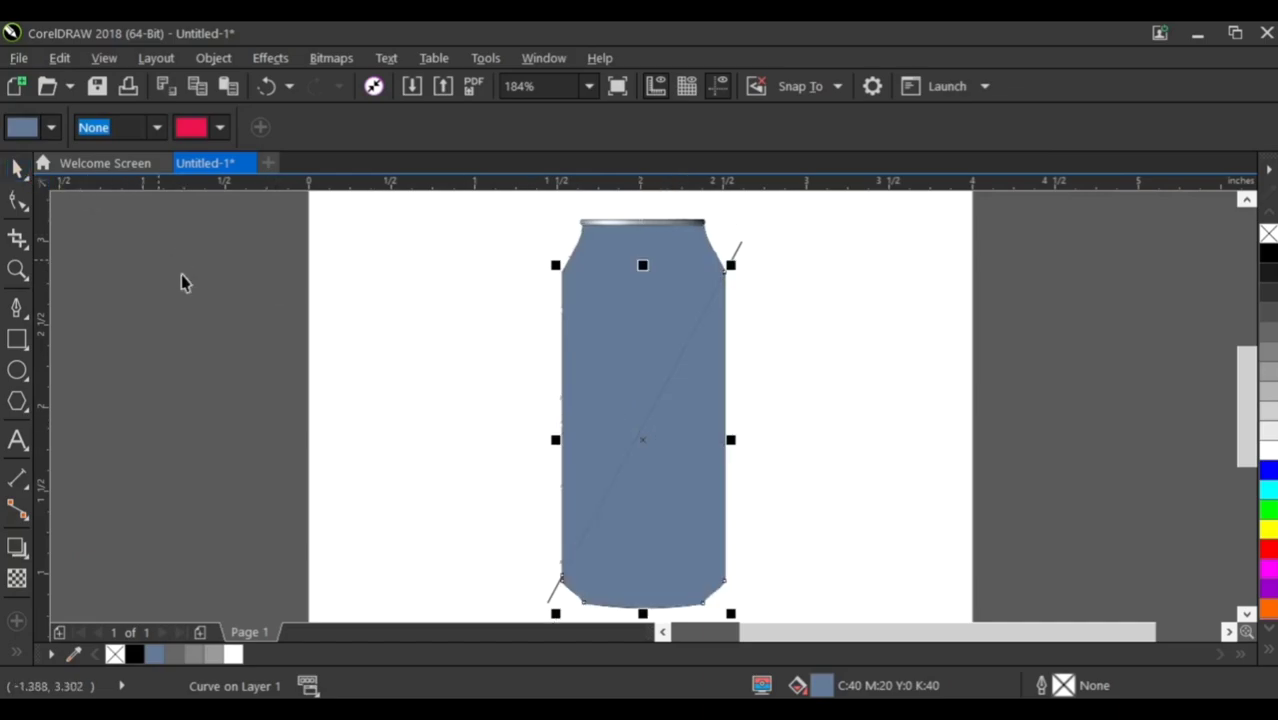
Delete the diagonal dividing line, then test-move the upper-left half of the can and undo the move
{"action": "left_click", "coordinate": [508, 326]}
{"action": "left_click", "coordinate": [739, 250]}
{"action": "key", "text": "Delete"}
{"action": "left_click_drag", "start_coordinate": [622, 294], "coordinate": [567, 285]}
{"action": "key", "text": "ctrl+z"}
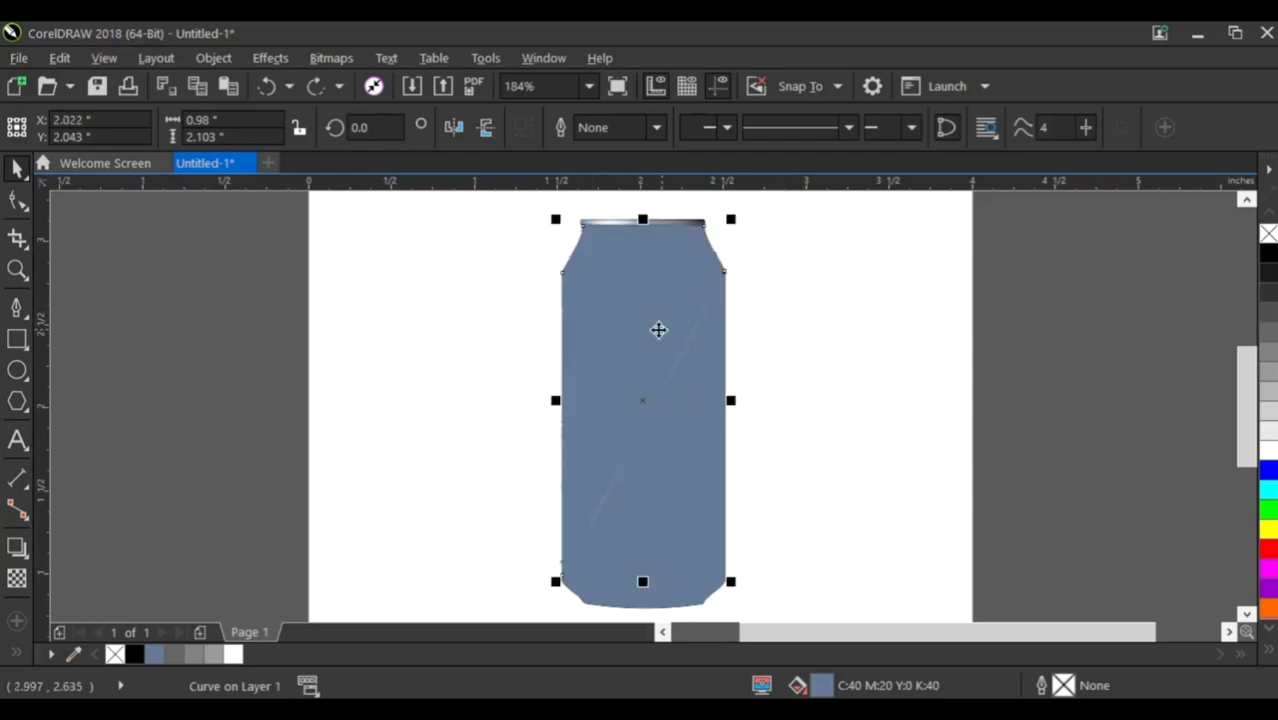
{"action": "left_click", "coordinate": [459, 362]}
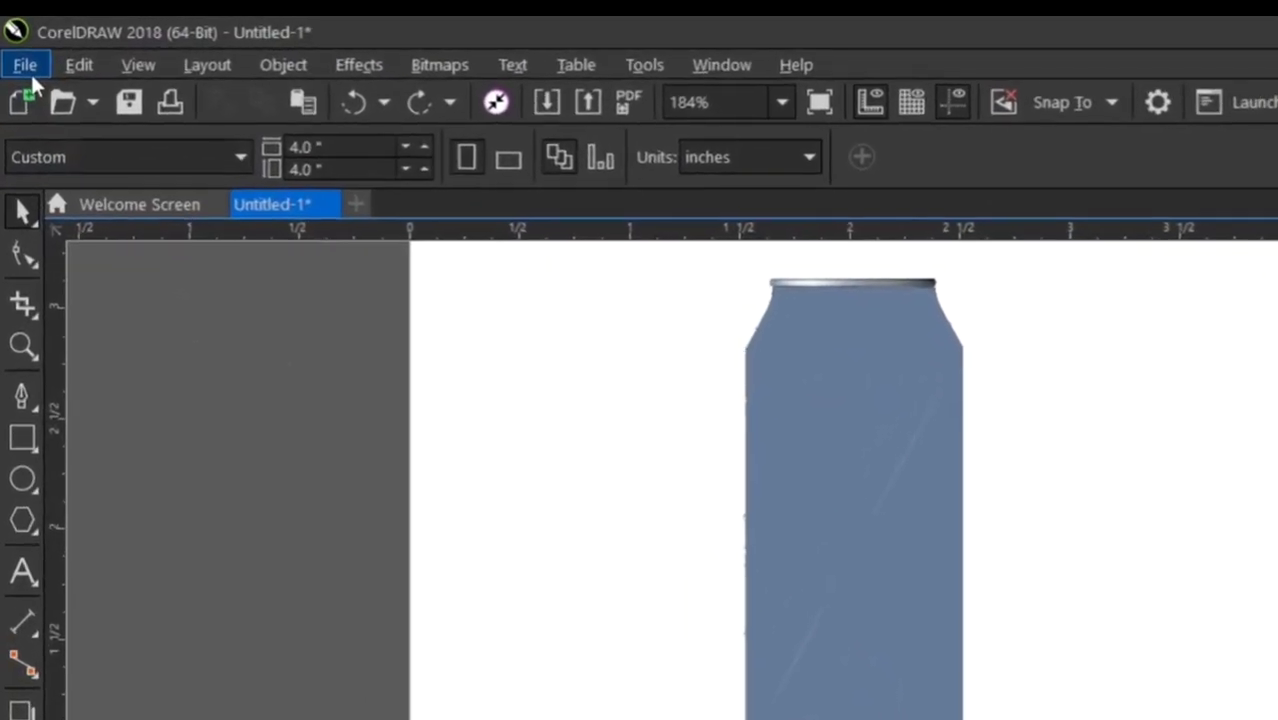
{"action": "left_click", "coordinate": [24, 63]}
{"action": "left_click", "coordinate": [88, 575]}
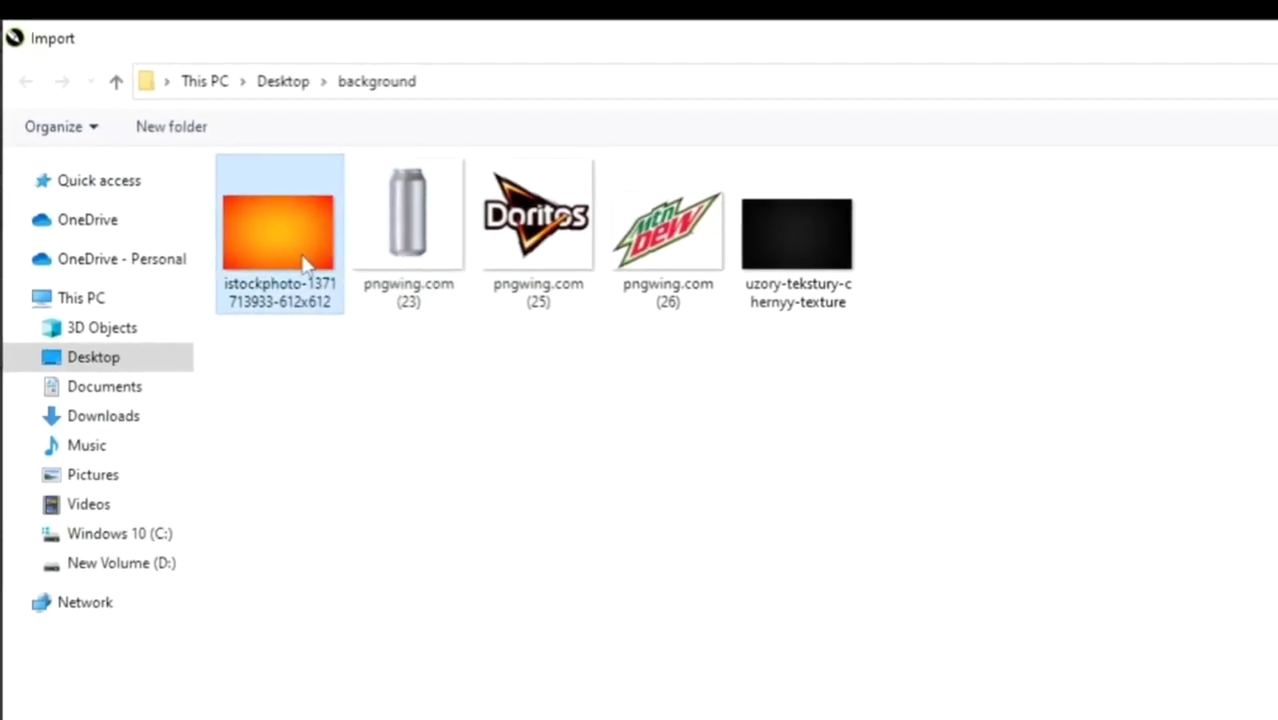
{"action": "left_click", "coordinate": [799, 280], "text": "ctrl"}
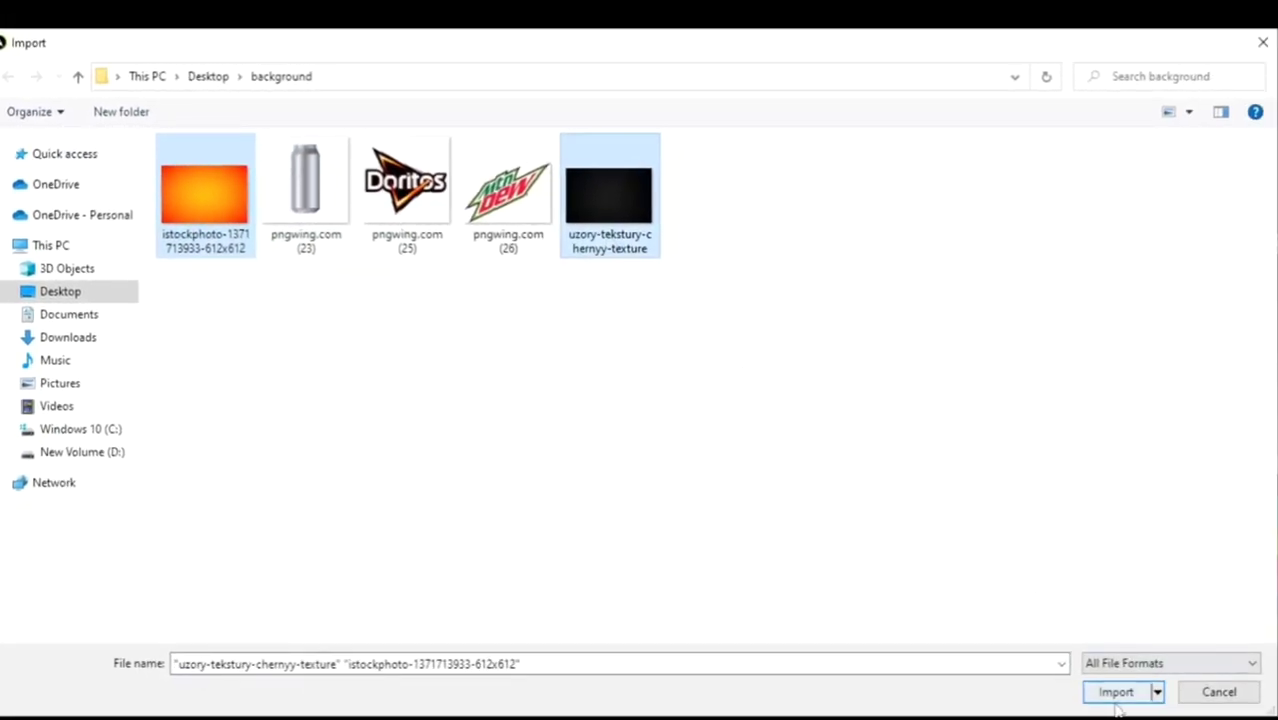
{"action": "left_click", "coordinate": [1116, 692]}
{"action": "left_click_drag", "start_coordinate": [834, 259], "coordinate": [930, 356]}
{"action": "left_click_drag", "start_coordinate": [830, 346], "coordinate": [959, 414]}
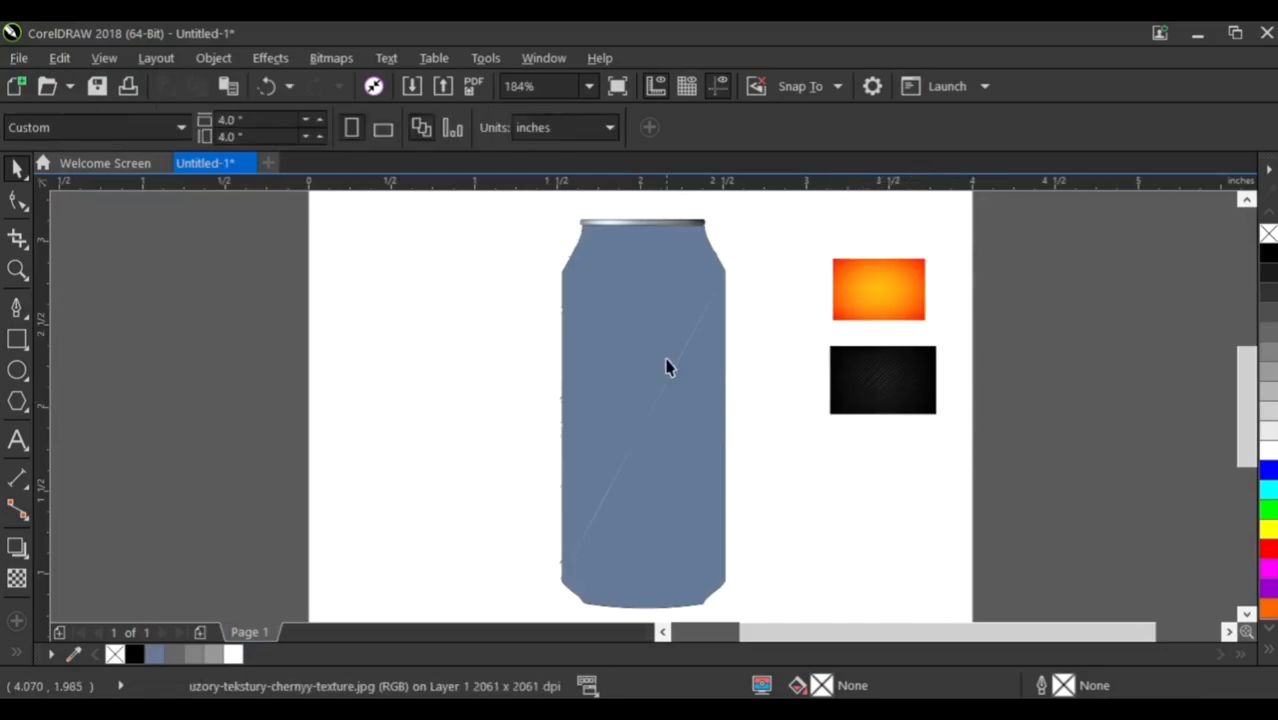
Rotate the black texture image about 90 degrees so it stands upright
{"action": "left_click", "coordinate": [648, 349]}
{"action": "left_click", "coordinate": [872, 366]}
{"action": "left_click", "coordinate": [865, 391]}
{"action": "left_click_drag", "start_coordinate": [822, 422], "coordinate": [932, 448]}
{"action": "left_click", "coordinate": [972, 404]}
{"action": "left_click", "coordinate": [884, 351]}
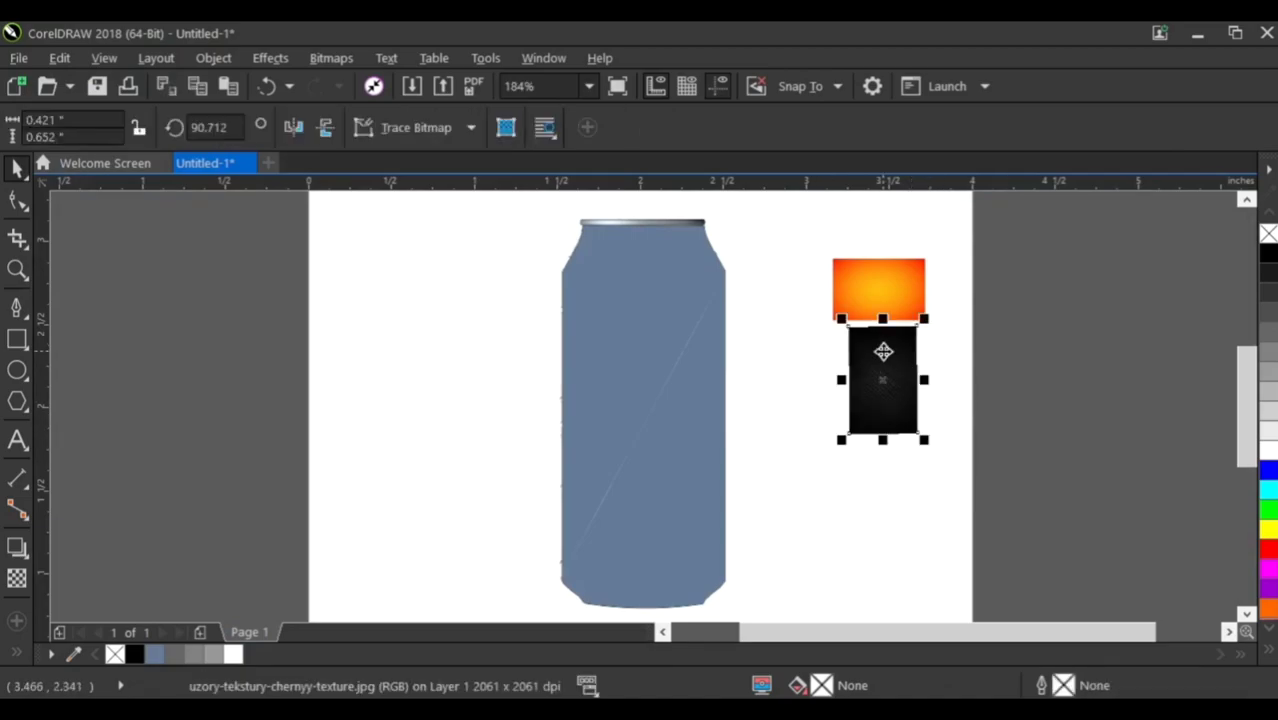
PowerClip the black texture inside the can's upper-left half and scale it to fill that shape
{"action": "right_click", "coordinate": [885, 353]}
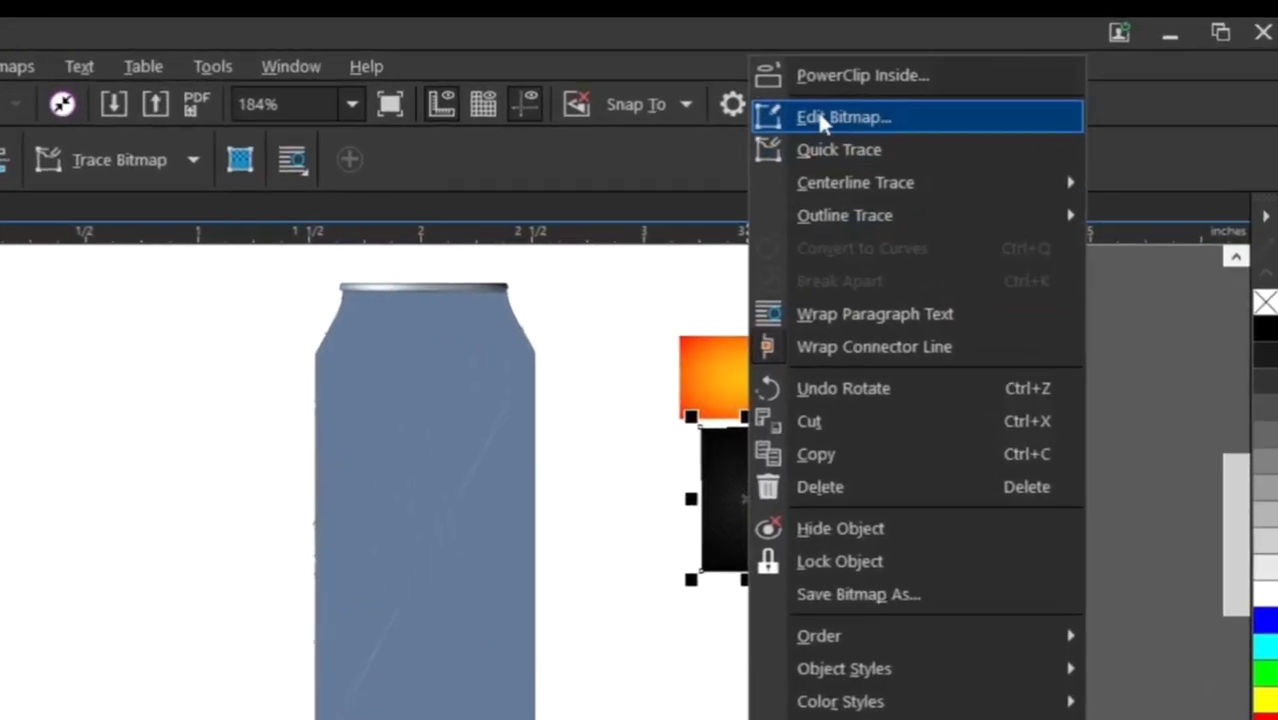
{"action": "left_click", "coordinate": [814, 83]}
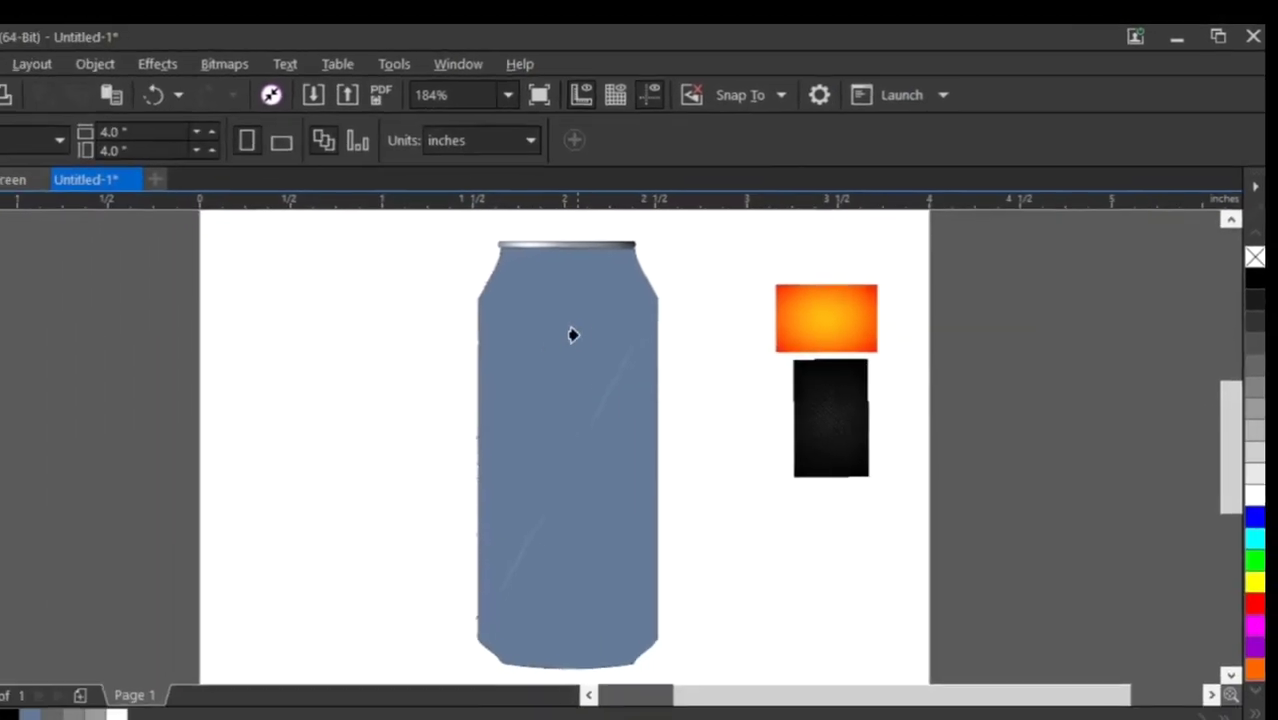
{"action": "left_click", "coordinate": [430, 395]}
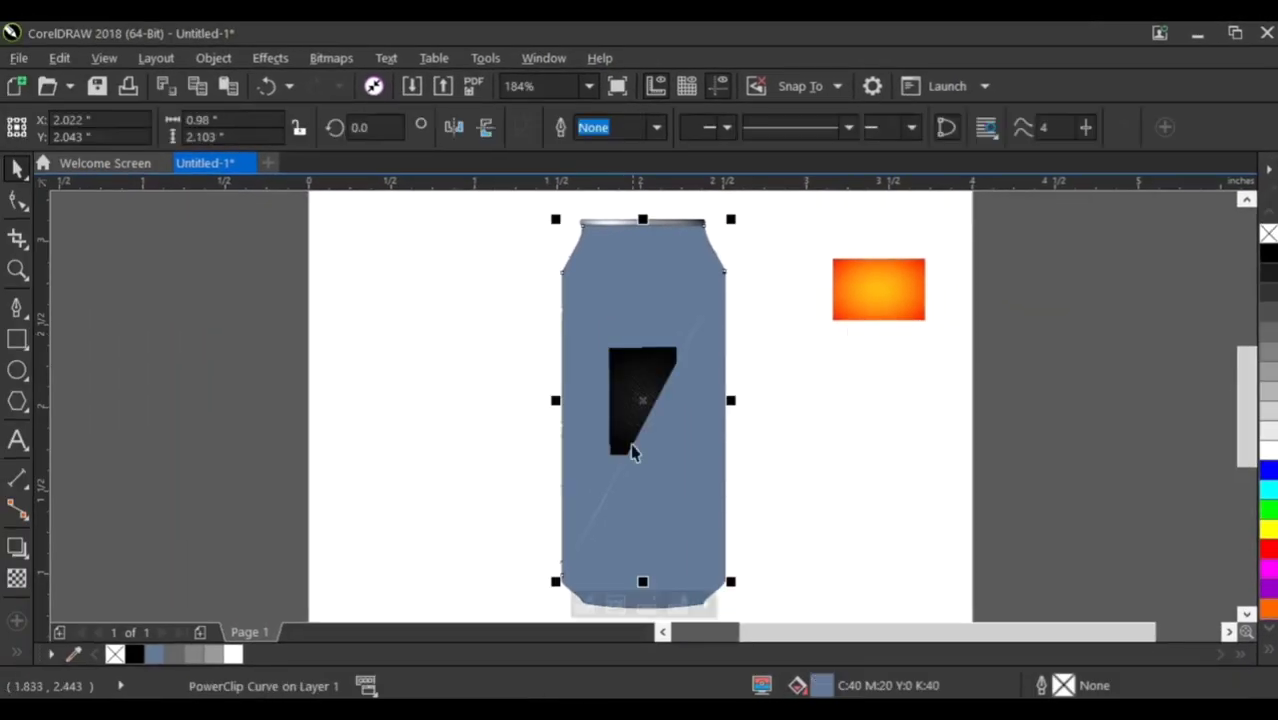
{"action": "left_click", "coordinate": [613, 606]}
{"action": "left_click_drag", "start_coordinate": [685, 339], "coordinate": [657, 345]}
Rotate the orange gradient image about 90 degrees so it stands upright
{"action": "double_click", "coordinate": [887, 296]}
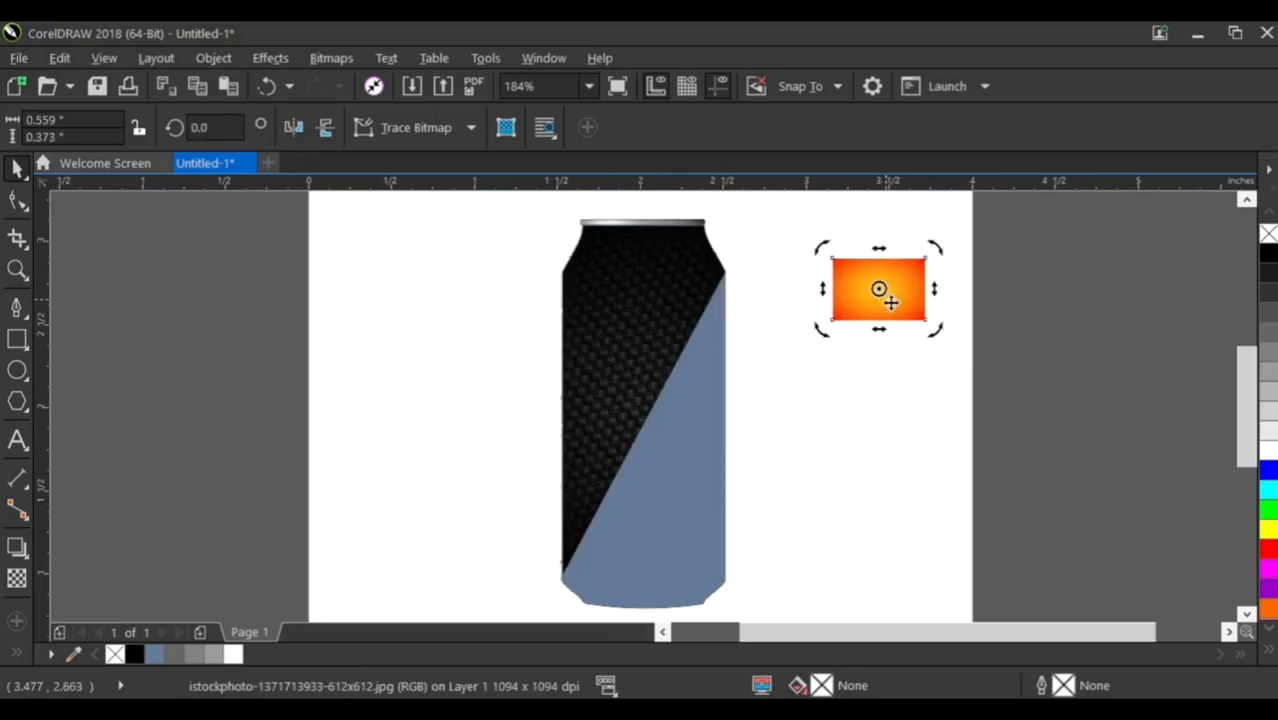
{"action": "left_click_drag", "start_coordinate": [931, 333], "coordinate": [926, 226]}
{"action": "left_click", "coordinate": [875, 284]}
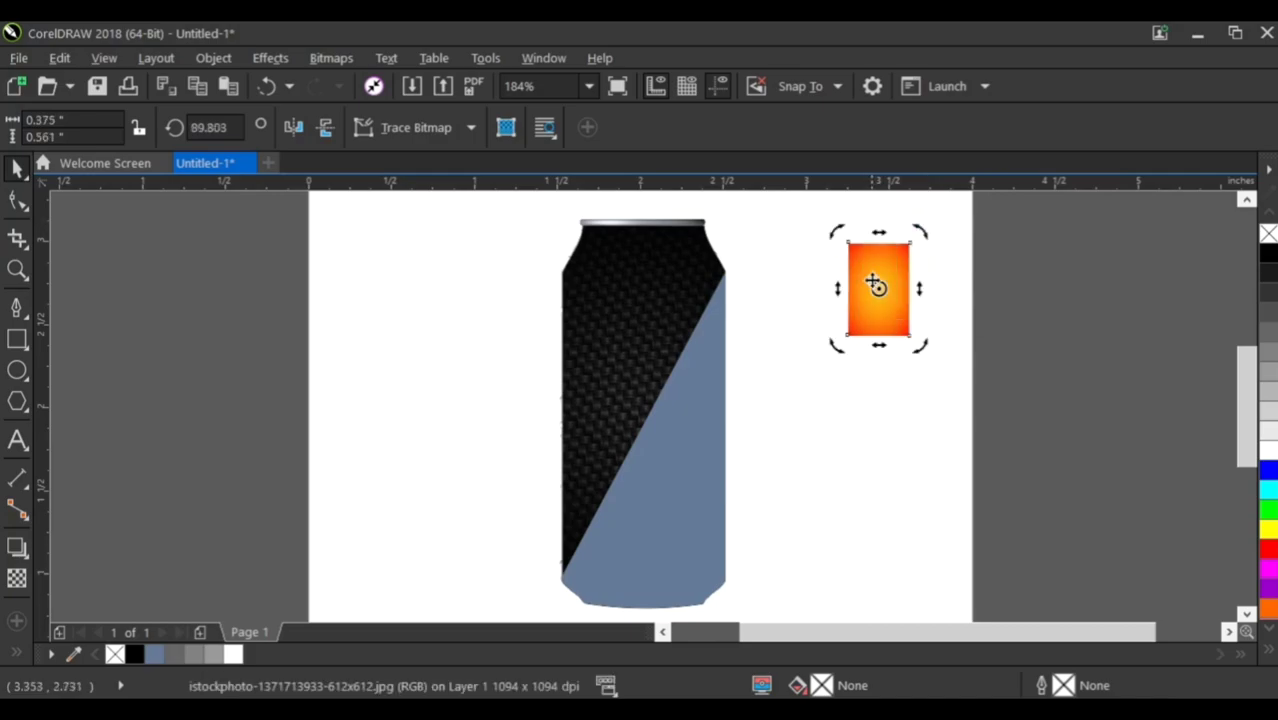
PowerClip the orange gradient image inside the can's lower-right half and enlarge it to fill that shape
{"action": "right_click", "coordinate": [875, 278]}
{"action": "left_click", "coordinate": [753, 248]}
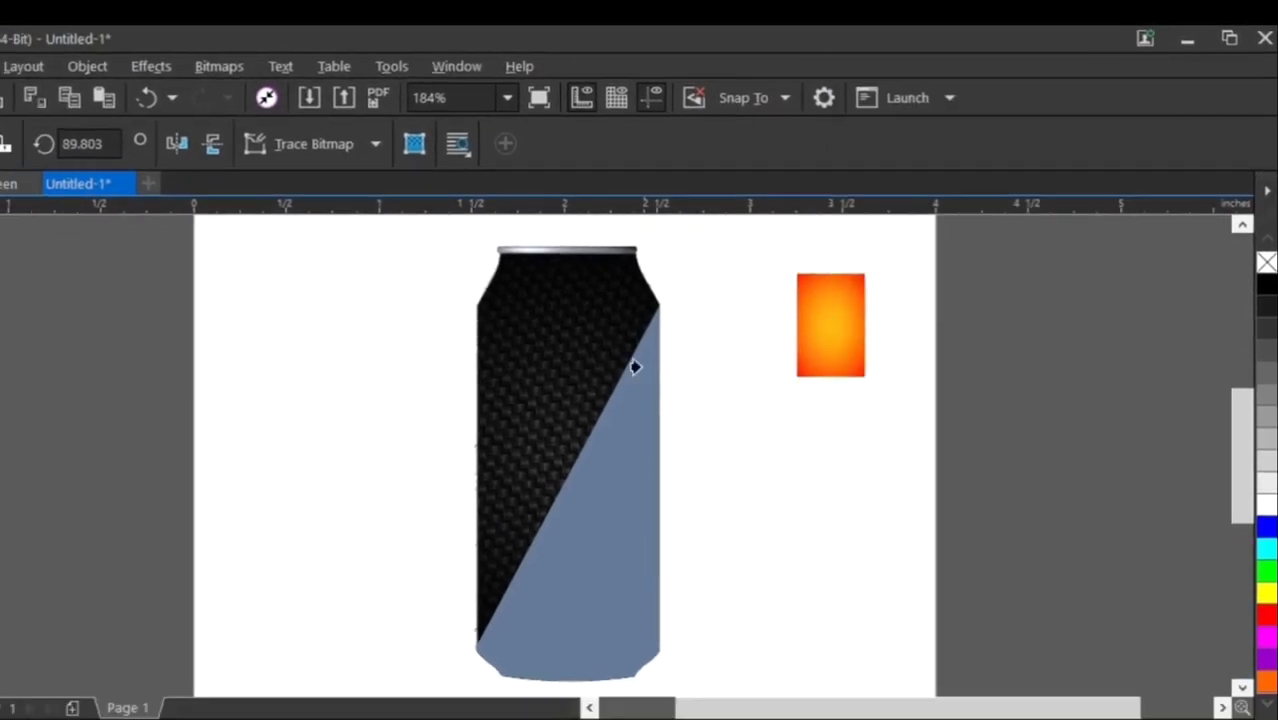
{"action": "left_click", "coordinate": [656, 524]}
{"action": "left_click", "coordinate": [613, 243]}
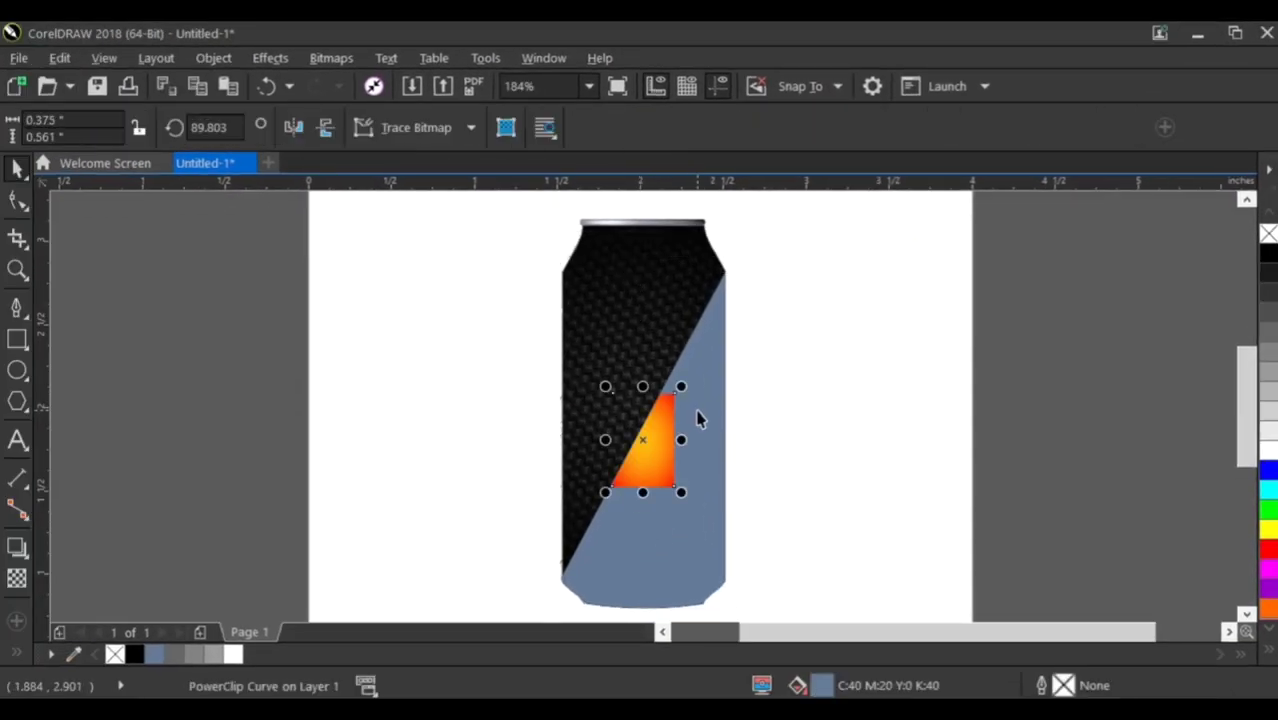
{"action": "left_click_drag", "start_coordinate": [686, 387], "coordinate": [831, 262]}
{"action": "left_click_drag", "start_coordinate": [687, 436], "coordinate": [697, 437]}
{"action": "left_click", "coordinate": [800, 434]}
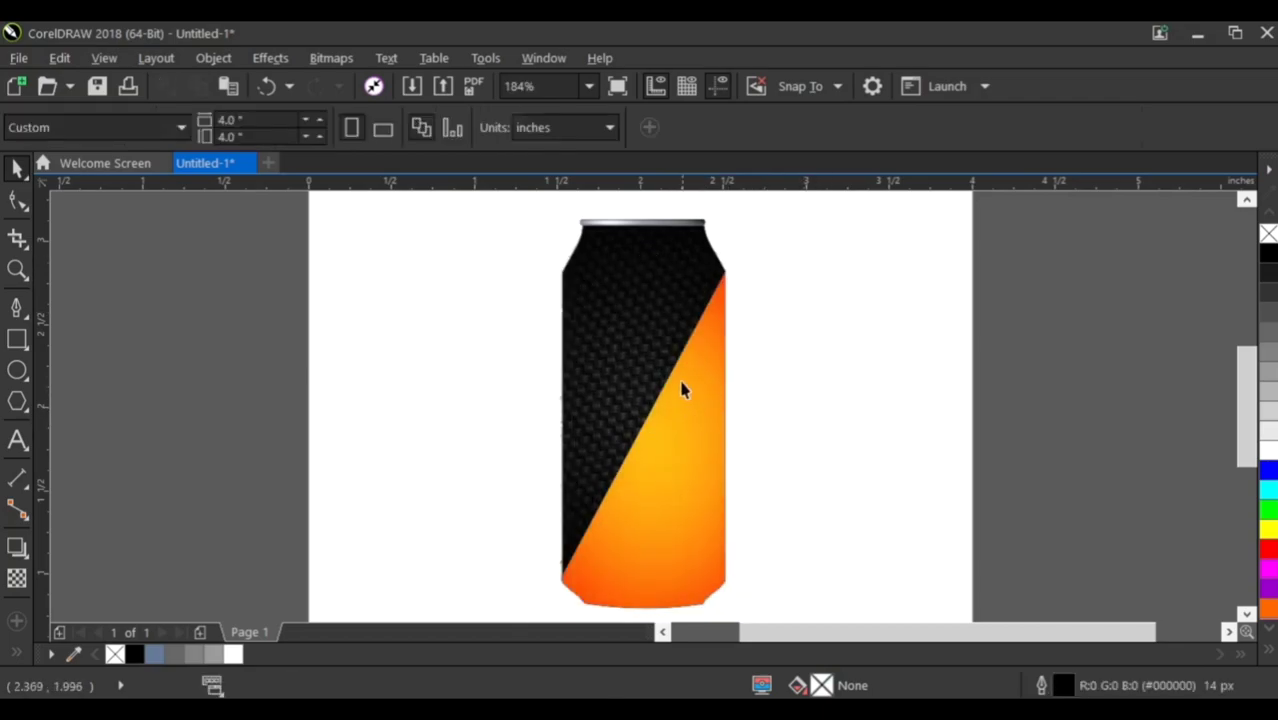
Add a page-sized 4 × 4 inch rectangle behind the can and fill it with gray
{"action": "scroll", "coordinate": [515, 302], "scroll_direction": "left", "scroll_amount": 1}
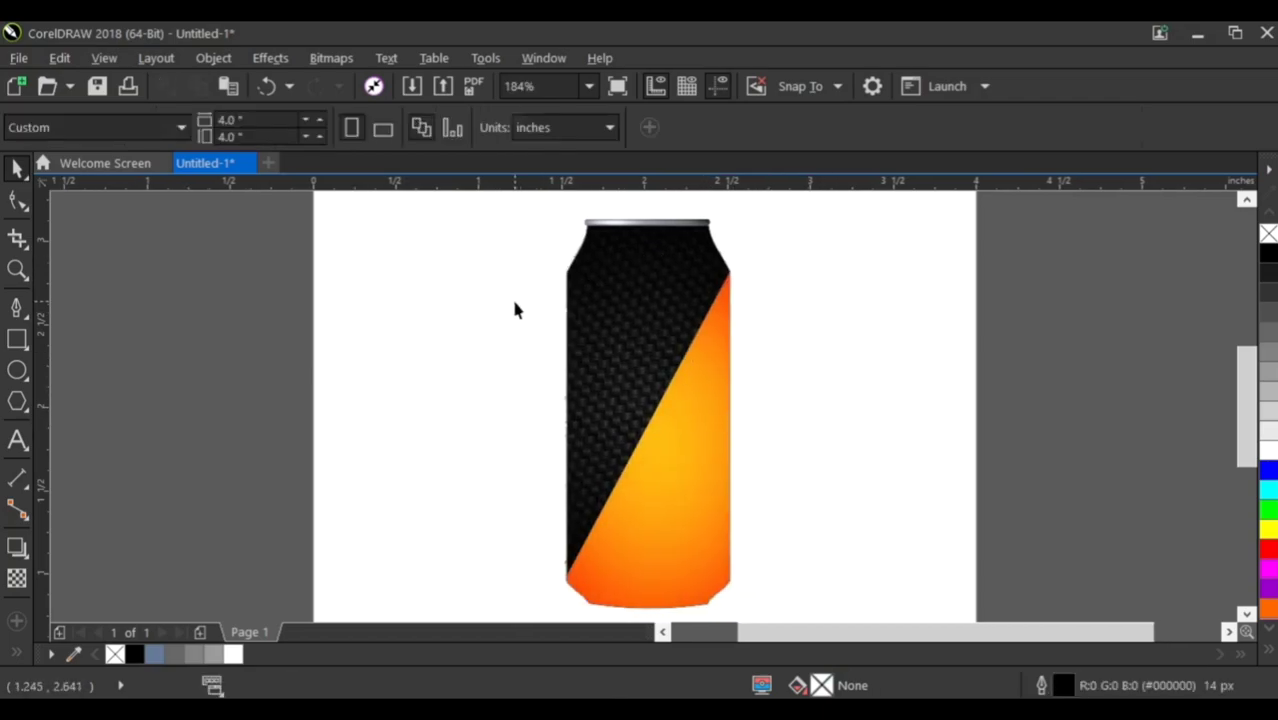
{"action": "double_click", "coordinate": [17, 340]}
{"action": "key", "text": "shift+F2"}
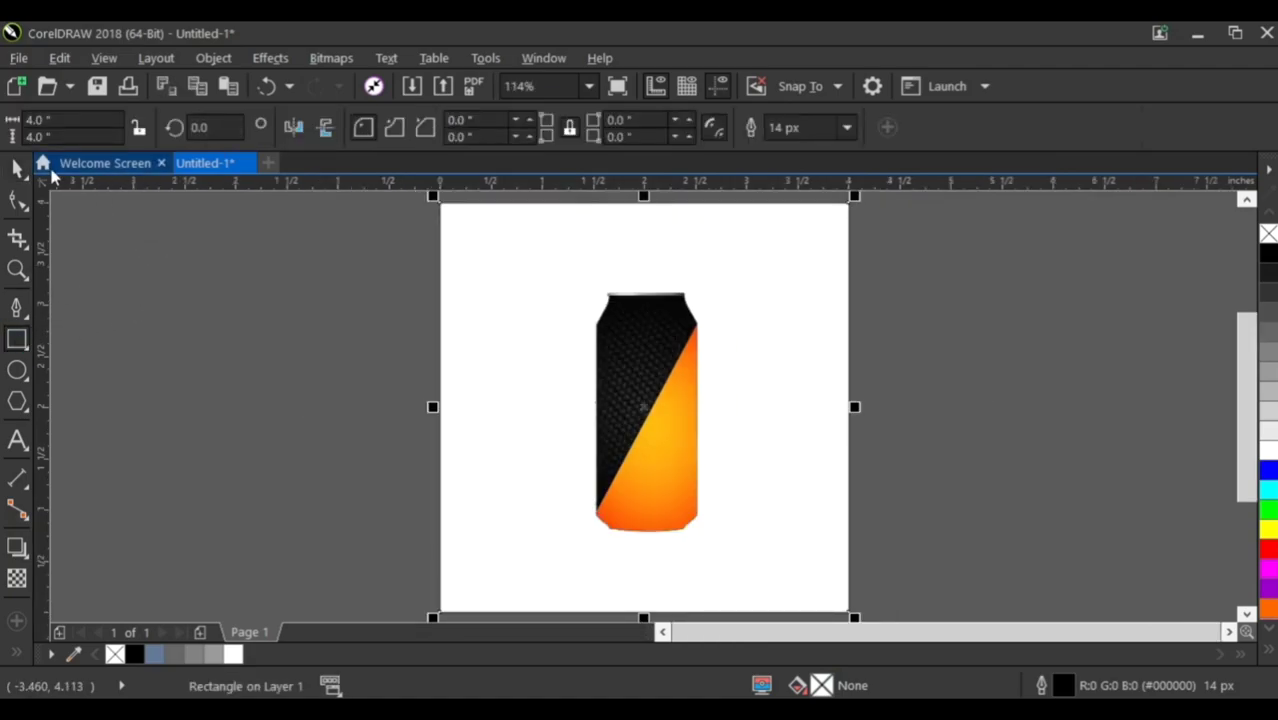
{"action": "left_click", "coordinate": [17, 168]}
{"action": "left_click", "coordinate": [274, 349]}
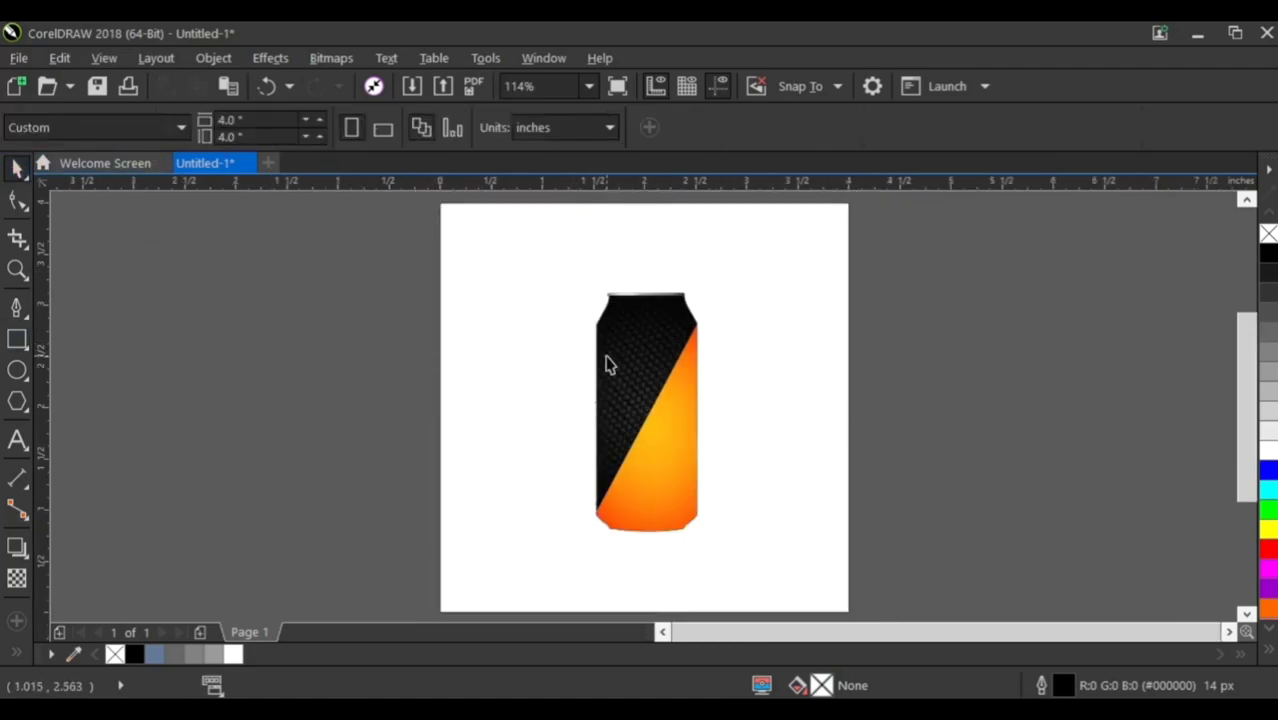
{"action": "left_click", "coordinate": [528, 362]}
{"action": "left_click", "coordinate": [1268, 360]}
{"action": "left_click", "coordinate": [1268, 372]}
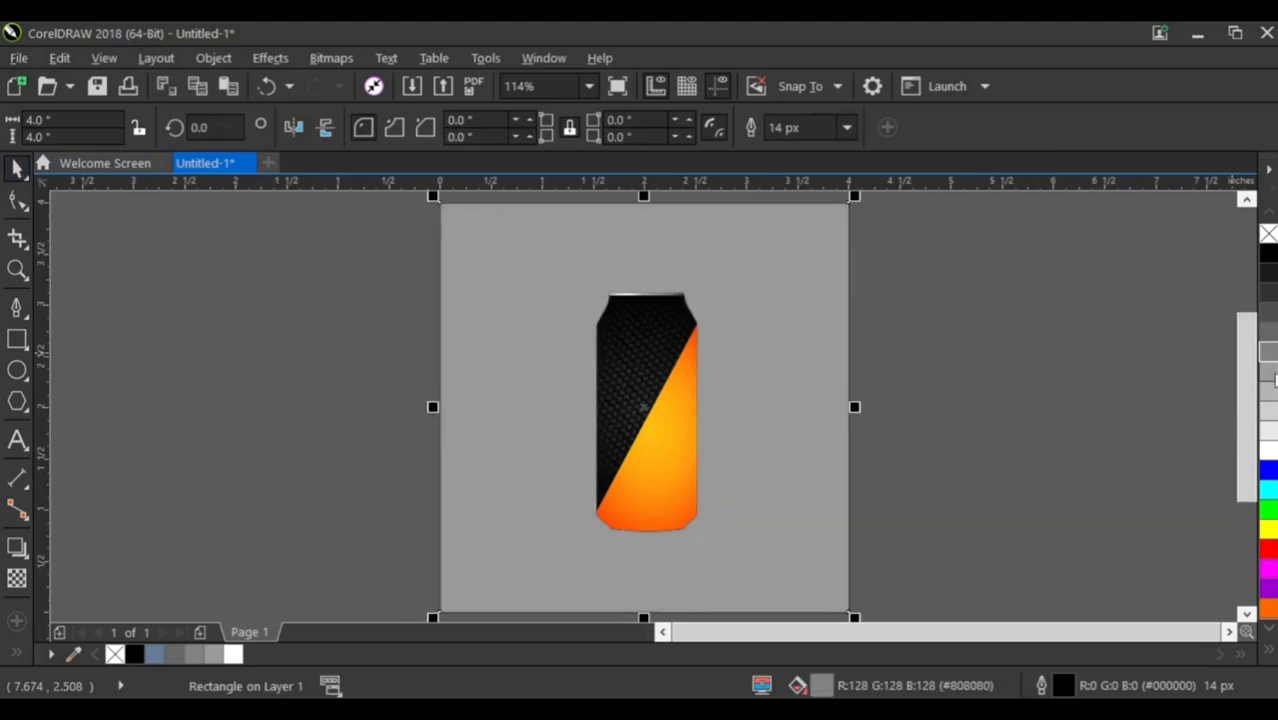
{"action": "left_click", "coordinate": [971, 414]}
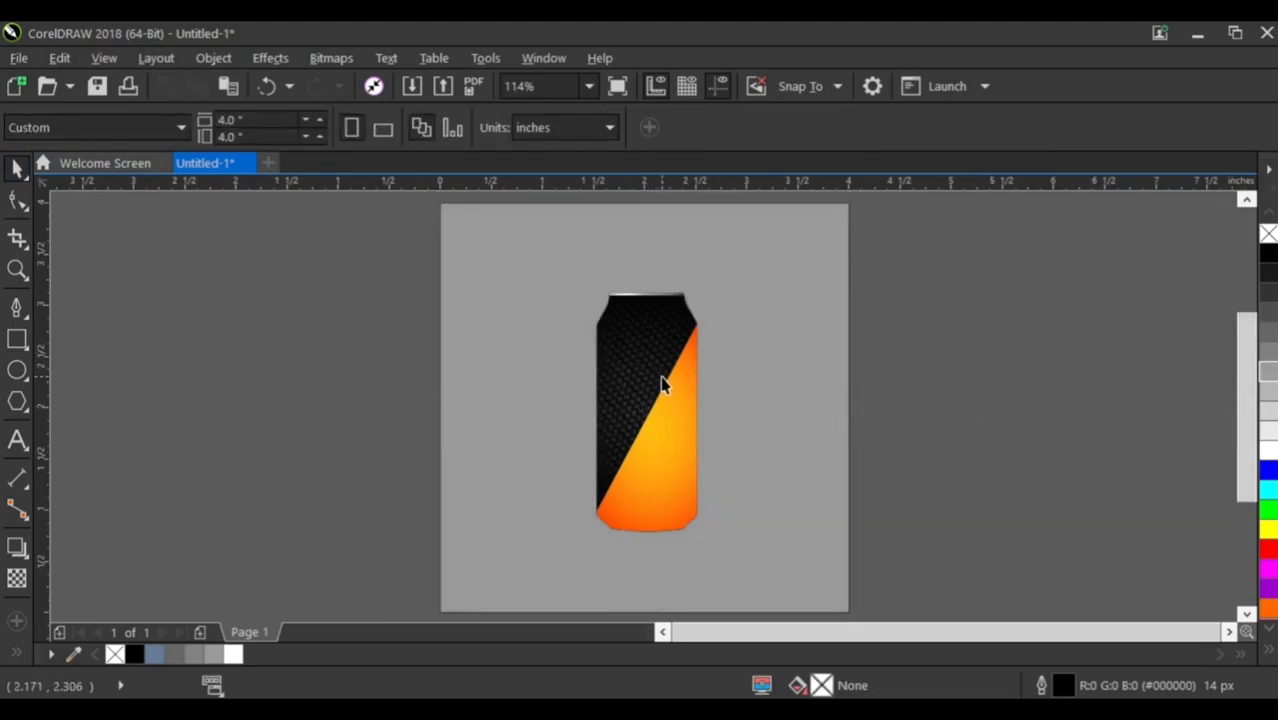
Duplicate the original silver can image and move the copy off the page, beside the colored can
{"action": "scroll", "coordinate": [662, 300], "scroll_direction": "up", "scroll_amount": 4}
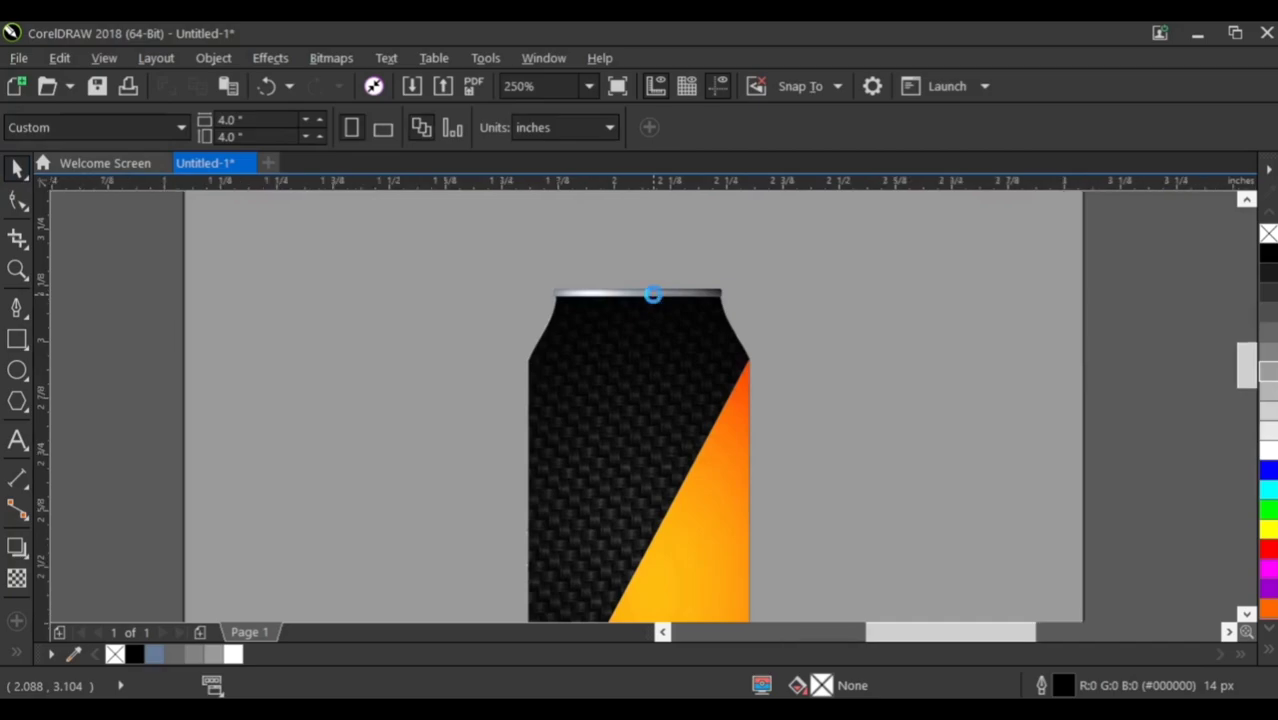
{"action": "left_click", "coordinate": [652, 293]}
{"action": "scroll", "coordinate": [682, 270], "scroll_direction": "down", "scroll_amount": 4}
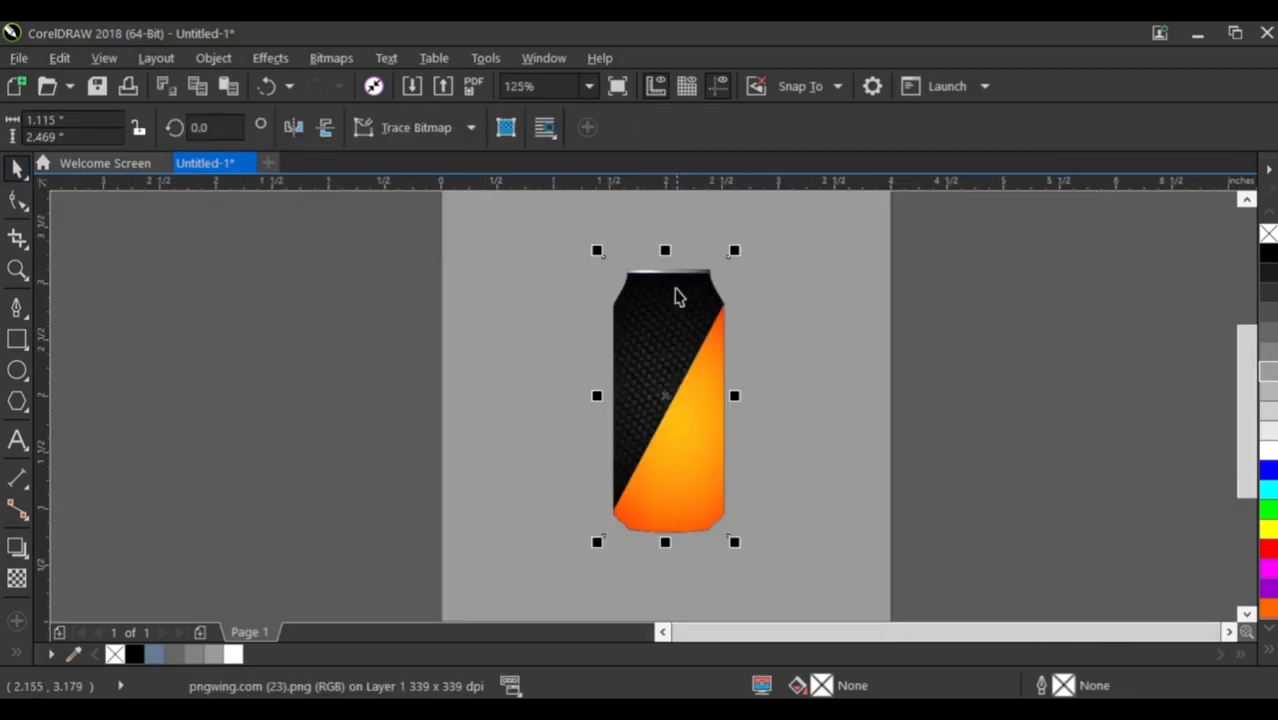
{"action": "key", "text": "ctrl+v"}
{"action": "left_click_drag", "start_coordinate": [669, 397], "coordinate": [280, 436]}
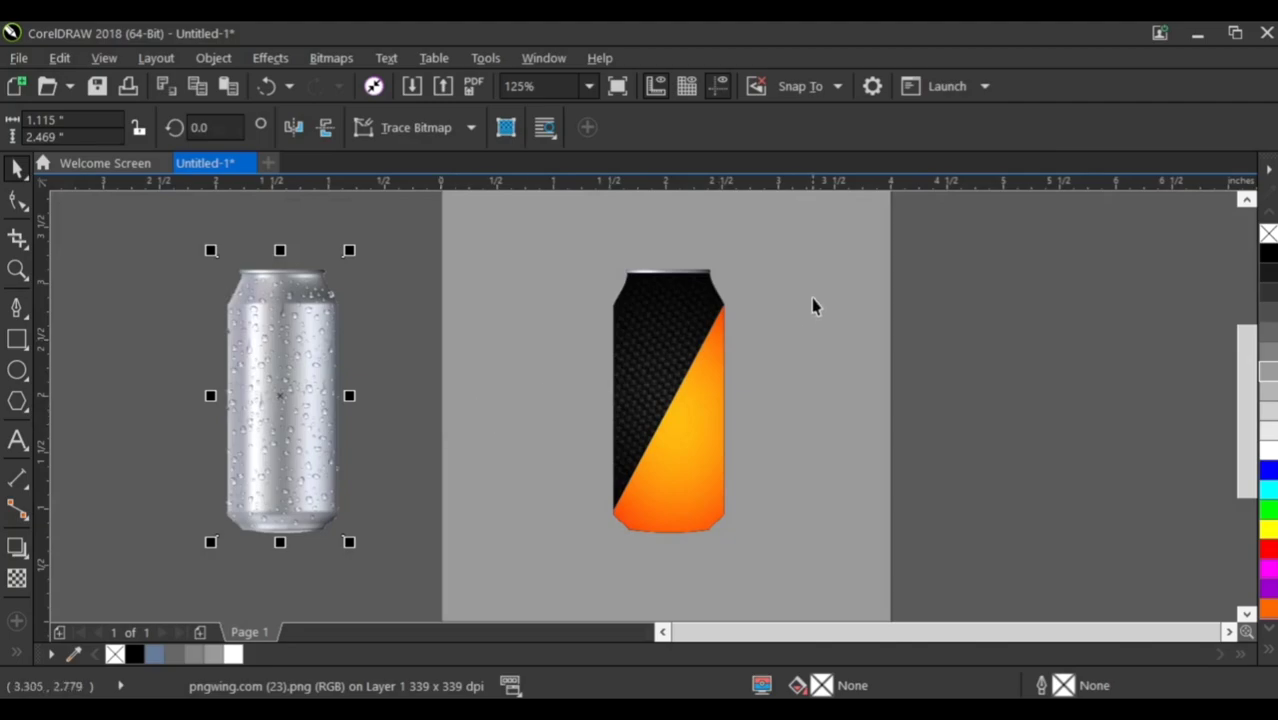
Select all the objects making up the colored can, remove their outlines, and group them
{"action": "left_click", "coordinate": [791, 262]}
{"action": "left_click_drag", "start_coordinate": [990, 248], "coordinate": [871, 323]}
{"action": "left_click_drag", "start_coordinate": [586, 535], "coordinate": [556, 566]}
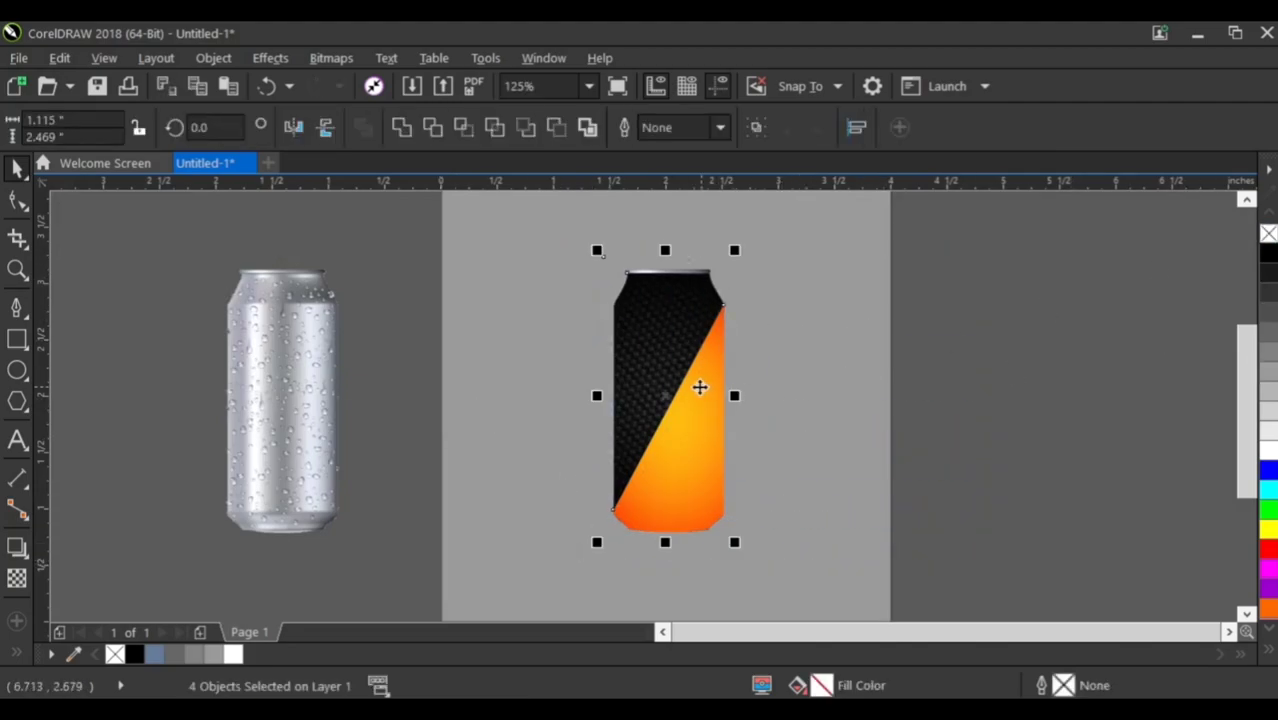
{"action": "right_click", "coordinate": [669, 395]}
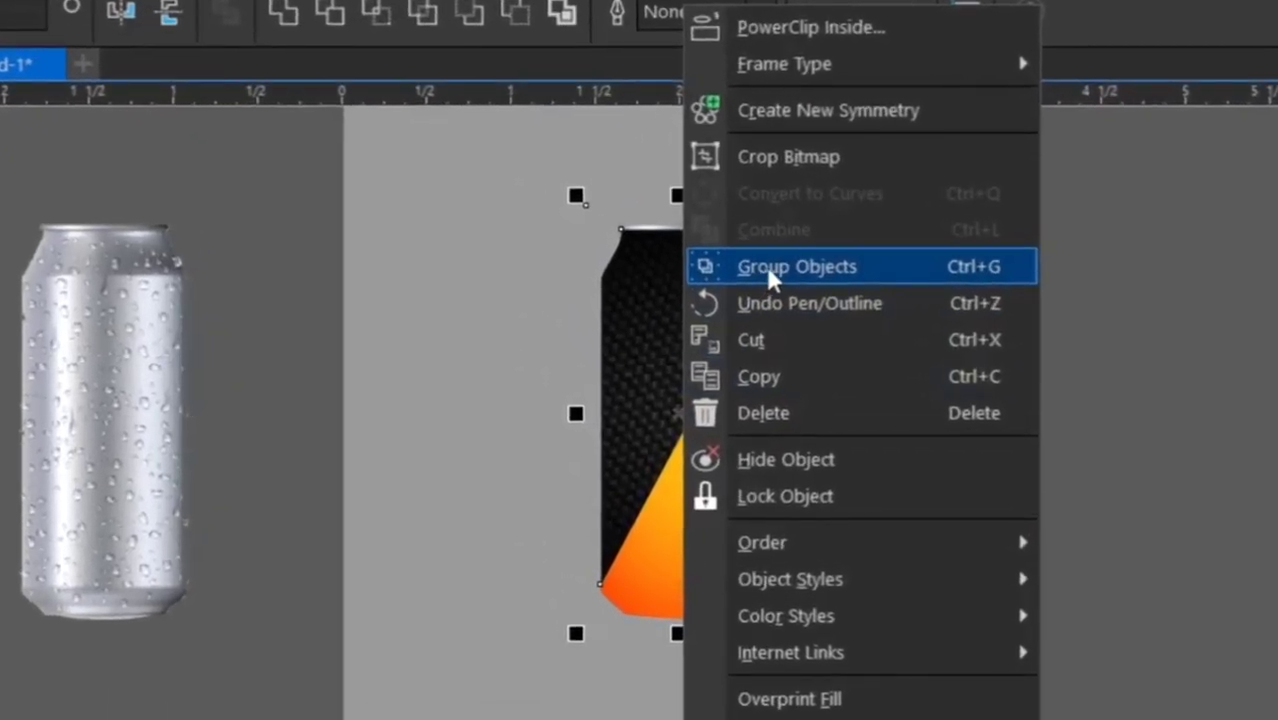
{"action": "left_click", "coordinate": [839, 267]}
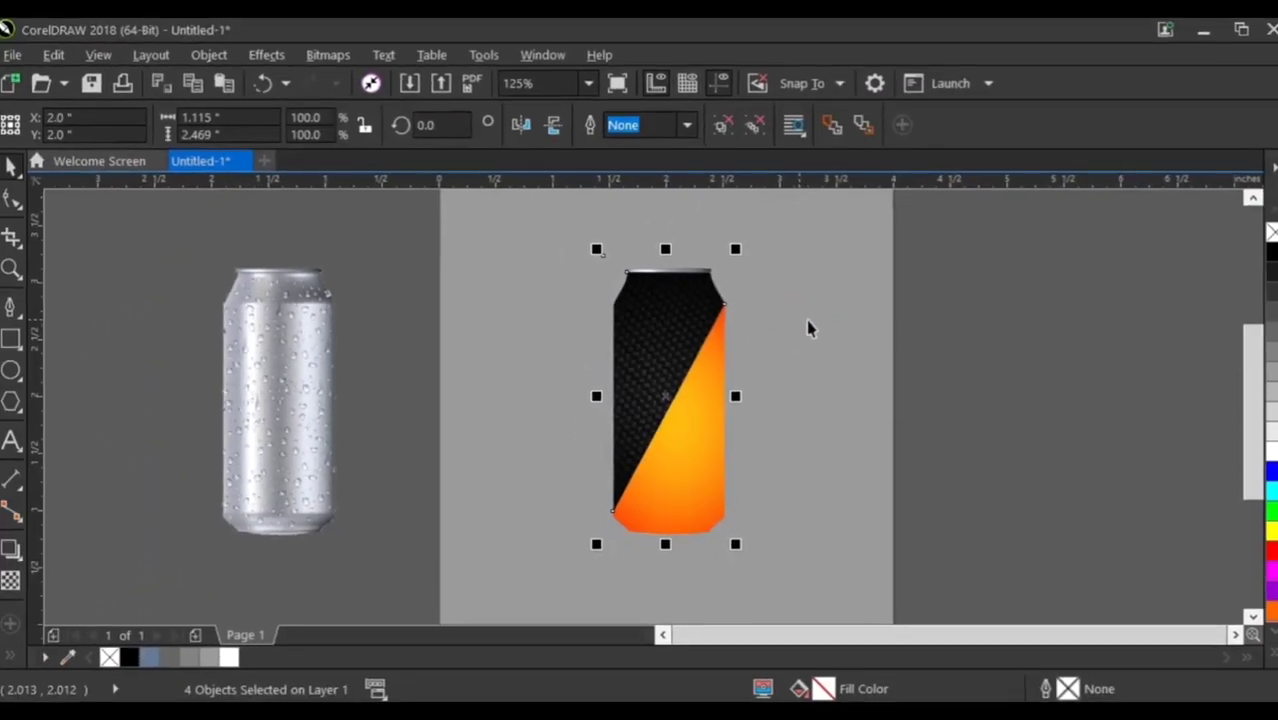
Set the transparency merge mode of the silver can copy beside the page to Overlay
{"action": "left_click", "coordinate": [311, 428]}
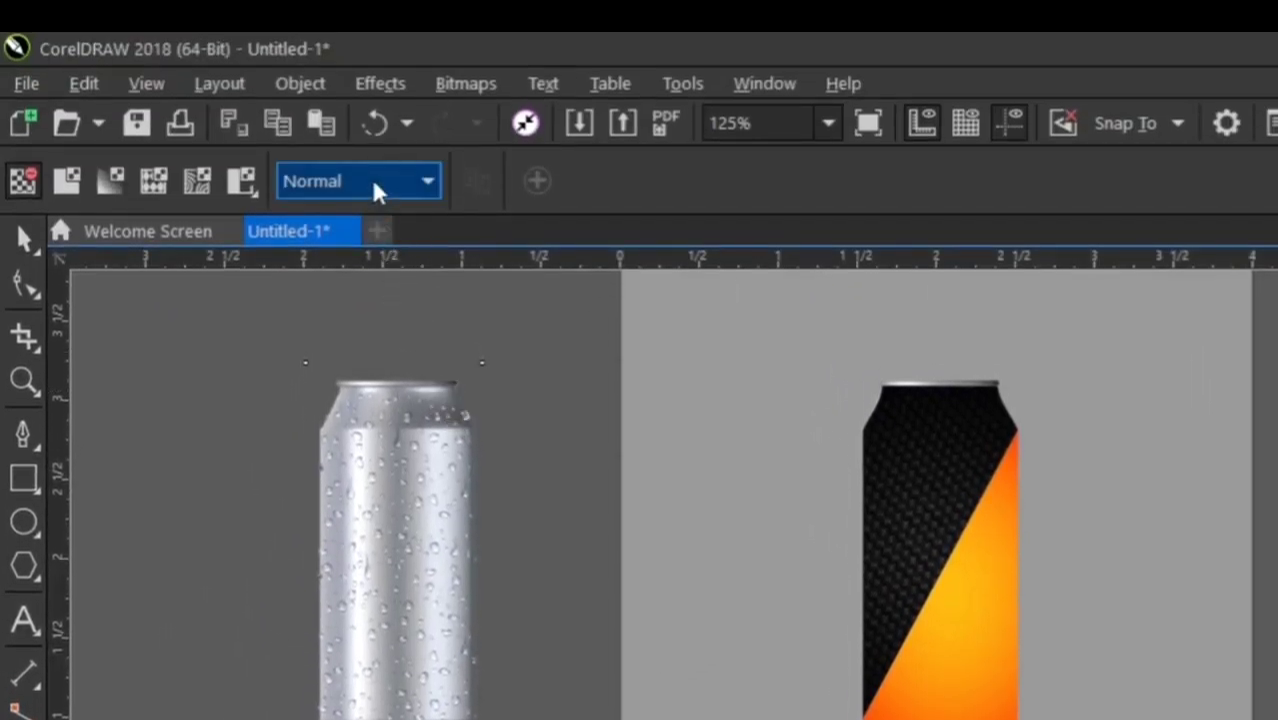
{"action": "left_click", "coordinate": [370, 181]}
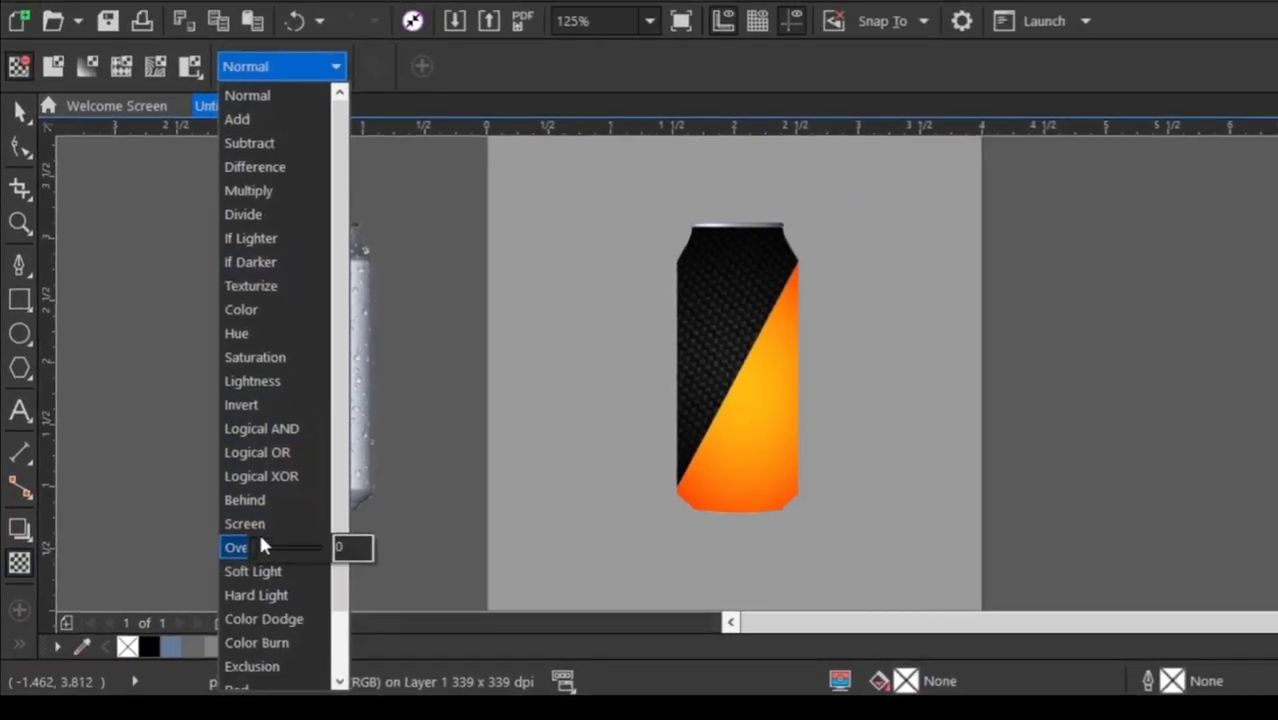
{"action": "left_click", "coordinate": [314, 708]}
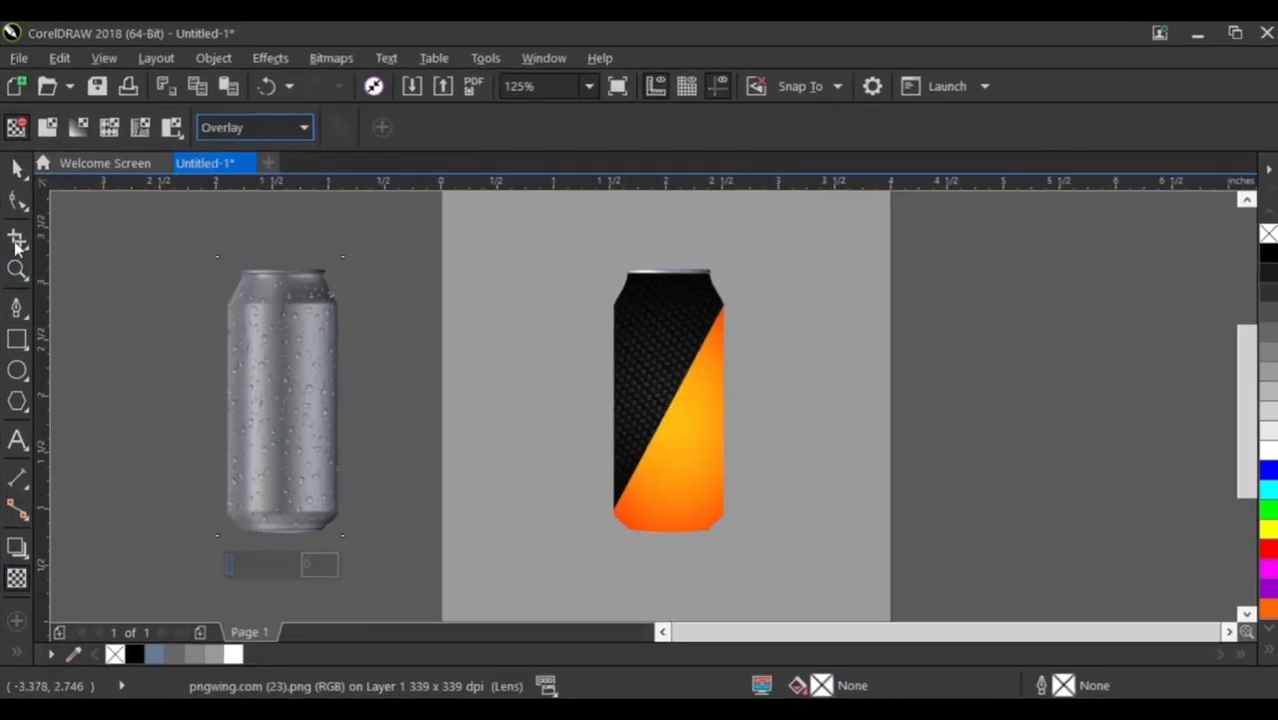
Move the Overlay can image onto the colored can and align their centers vertically so the two coincide
{"action": "left_click", "coordinate": [20, 171]}
{"action": "left_click_drag", "start_coordinate": [316, 384], "coordinate": [679, 386]}
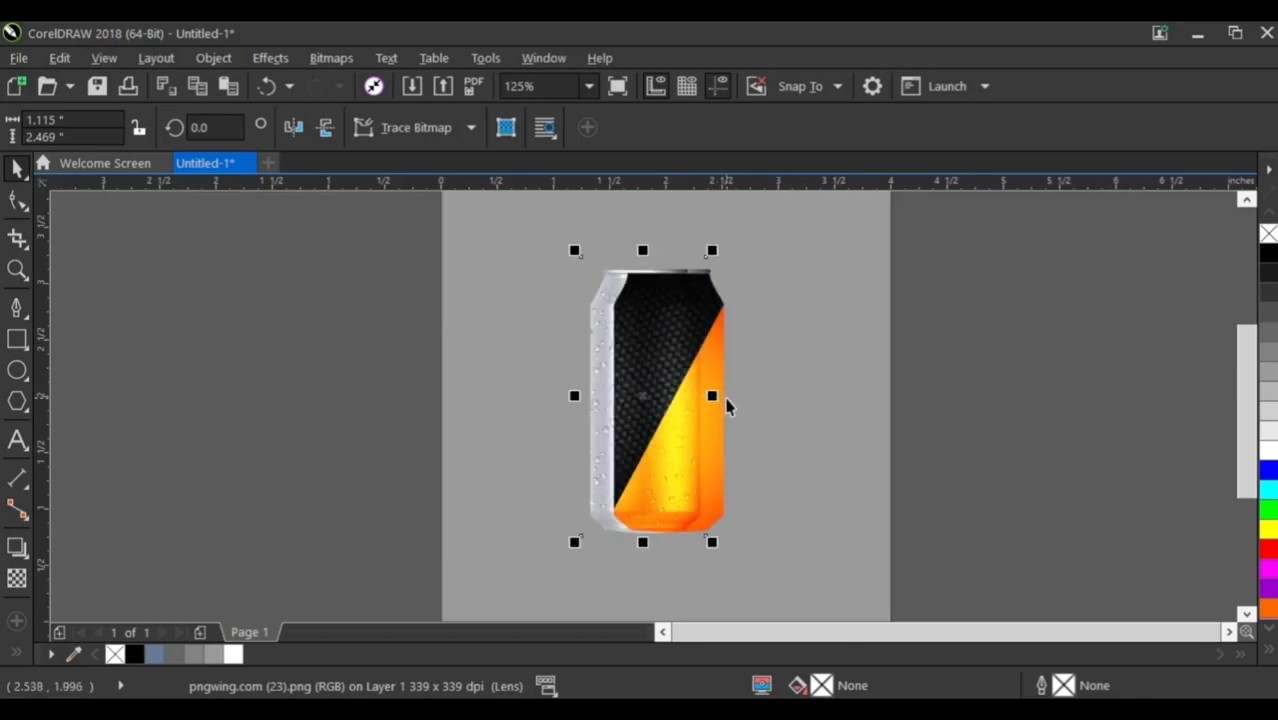
{"action": "scroll", "coordinate": [693, 471], "scroll_direction": "up", "scroll_amount": 3}
{"action": "left_click_drag", "start_coordinate": [658, 447], "coordinate": [690, 446]}
{"action": "left_click", "coordinate": [856, 467], "text": "shift"}
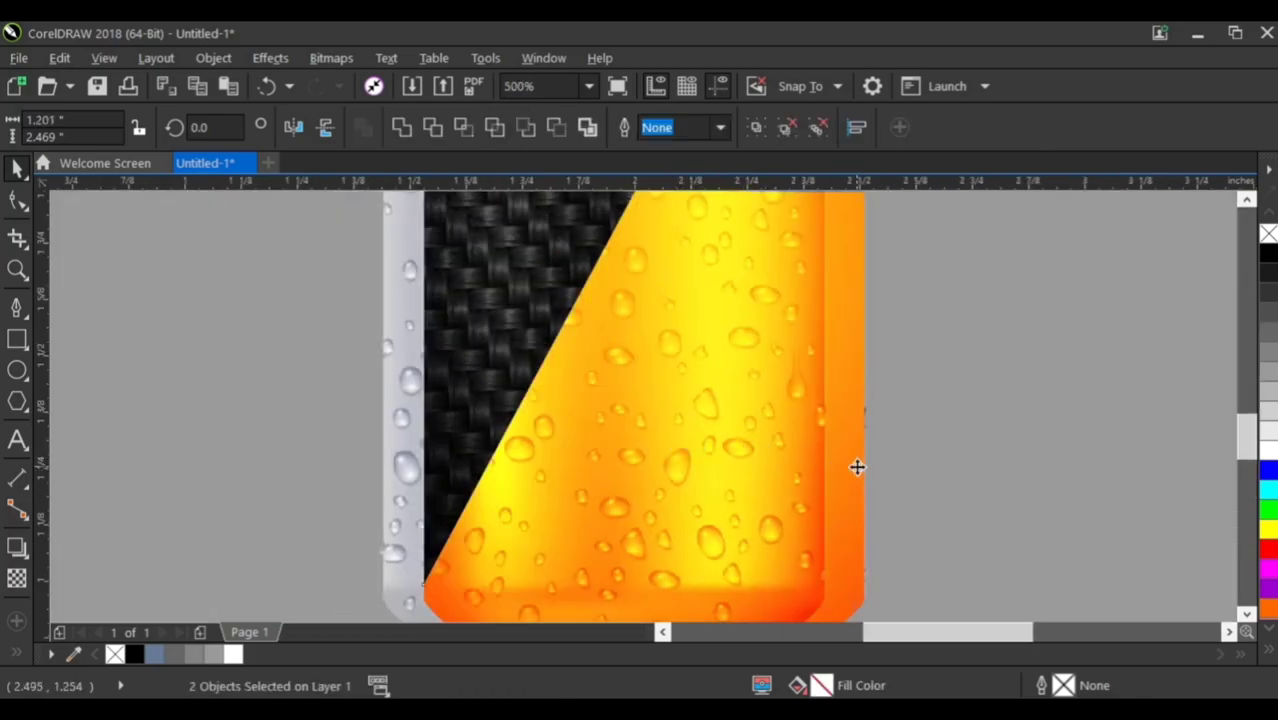
{"action": "key", "text": "c"}
{"action": "scroll", "coordinate": [554, 440], "scroll_direction": "down", "scroll_amount": 2}
{"action": "left_click", "coordinate": [855, 455]}
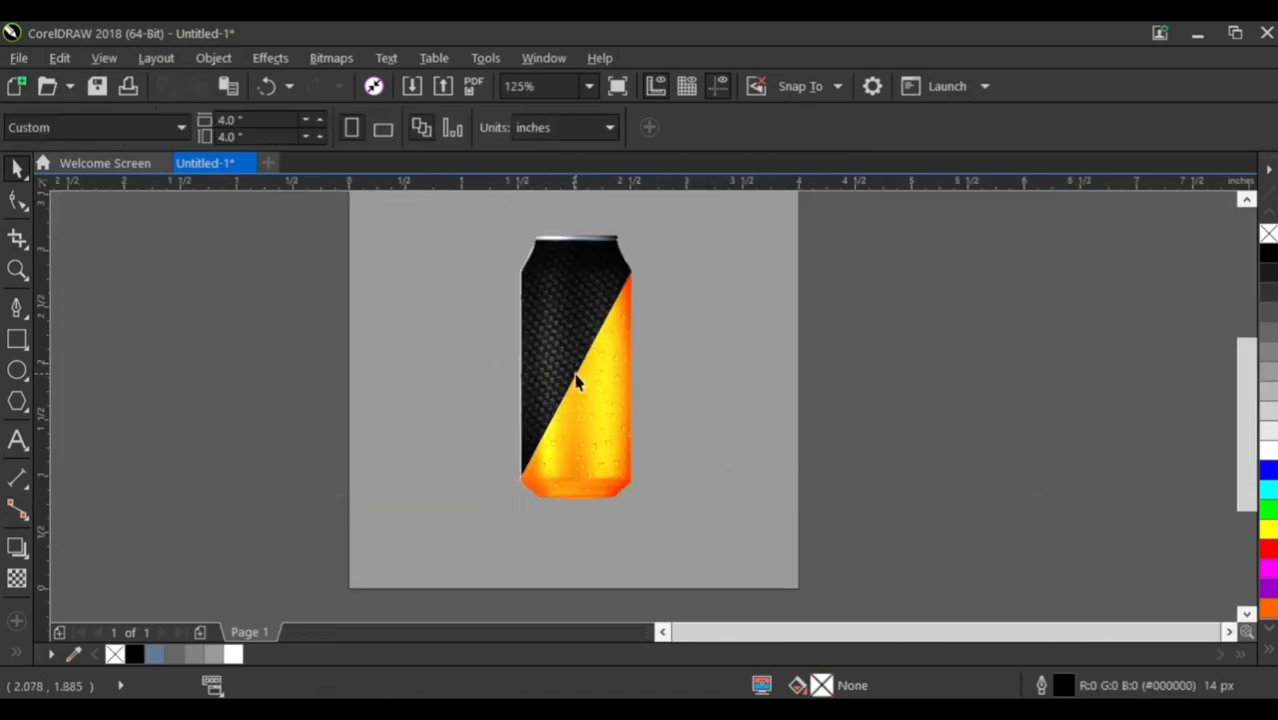
Adjust the gamma of the Overlay can image to 0.67
{"action": "left_click", "coordinate": [567, 341]}
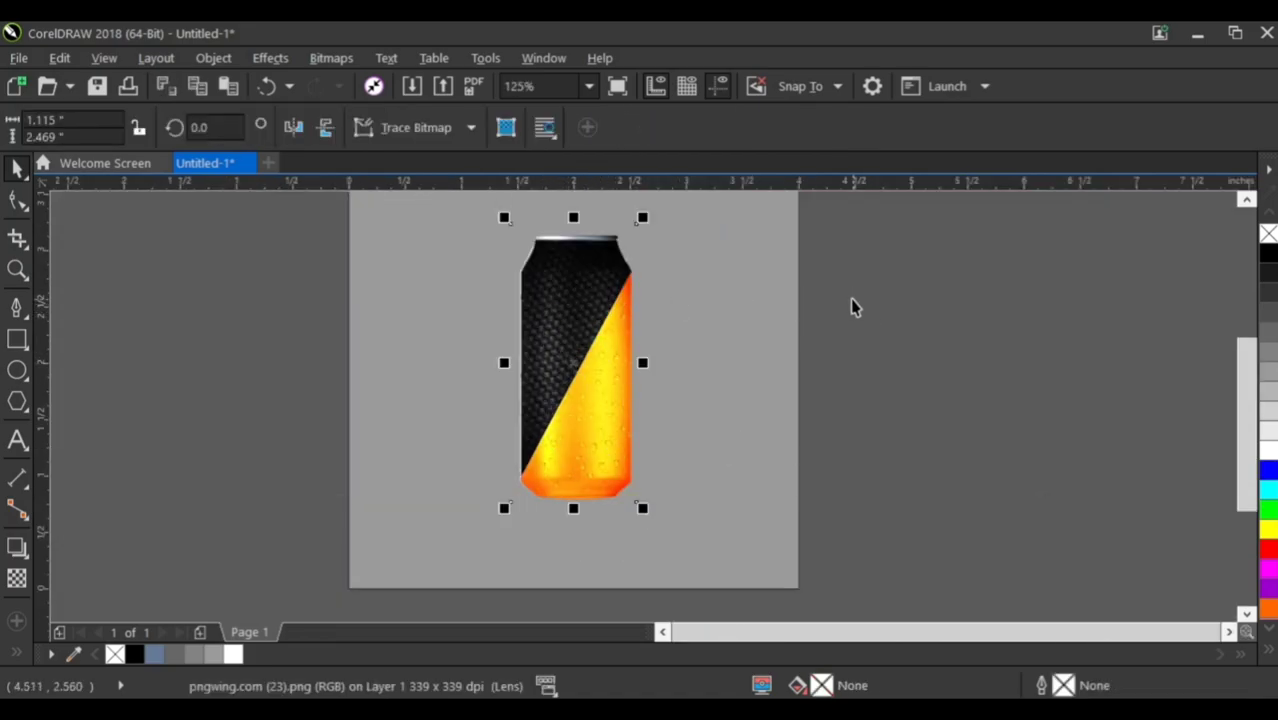
{"action": "scroll", "coordinate": [852, 300], "scroll_direction": "down", "scroll_amount": 1}
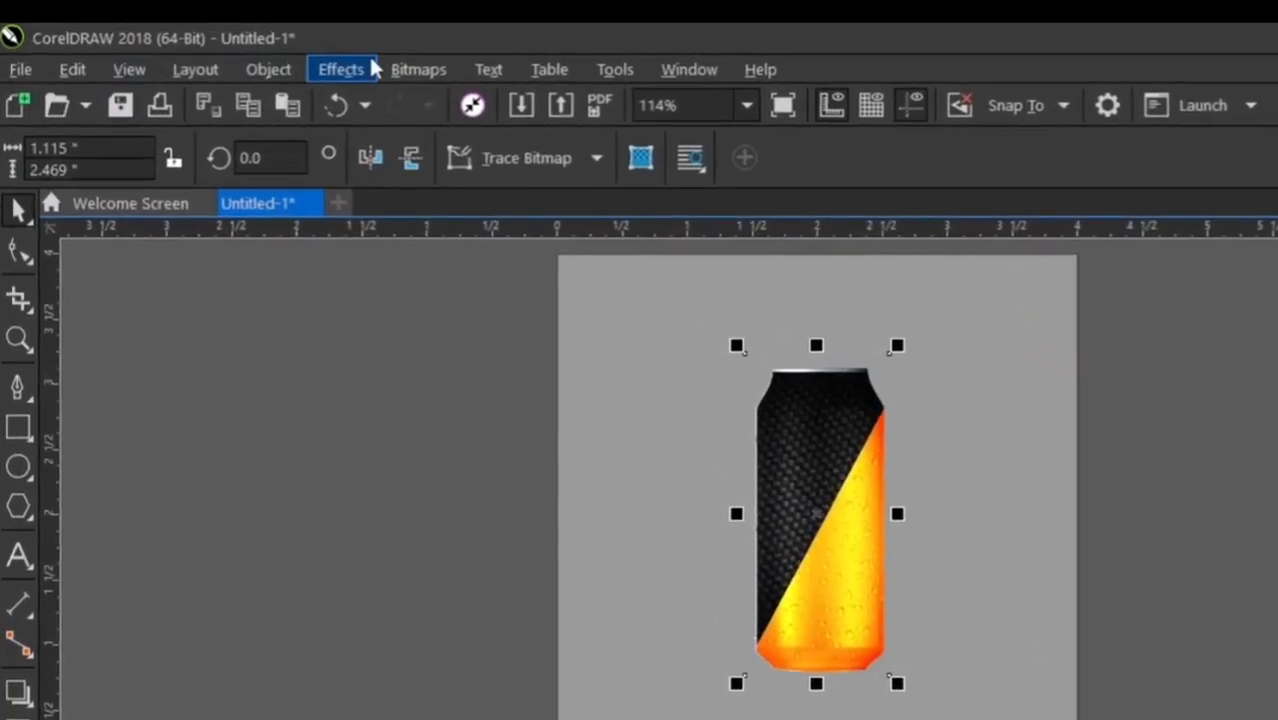
{"action": "left_click", "coordinate": [270, 58]}
{"action": "mouse_move", "coordinate": [508, 115]}
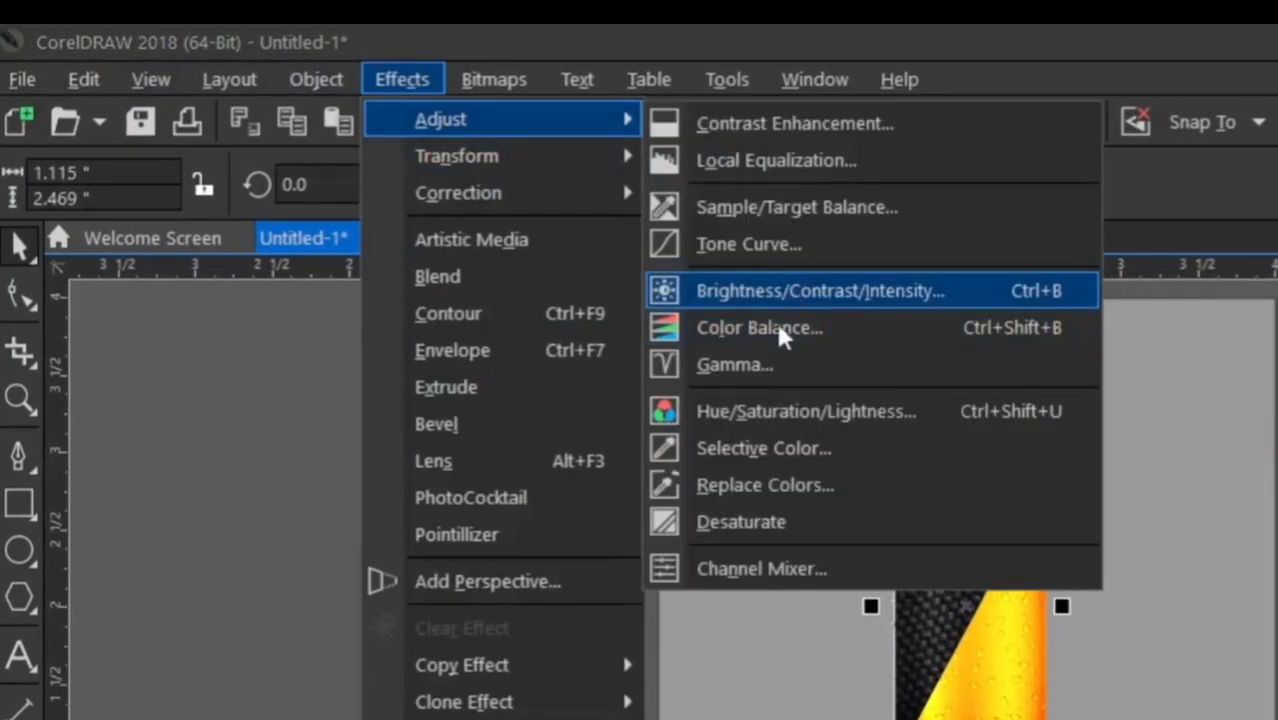
{"action": "left_click", "coordinate": [778, 365]}
{"action": "left_click_drag", "start_coordinate": [780, 376], "coordinate": [396, 402]}
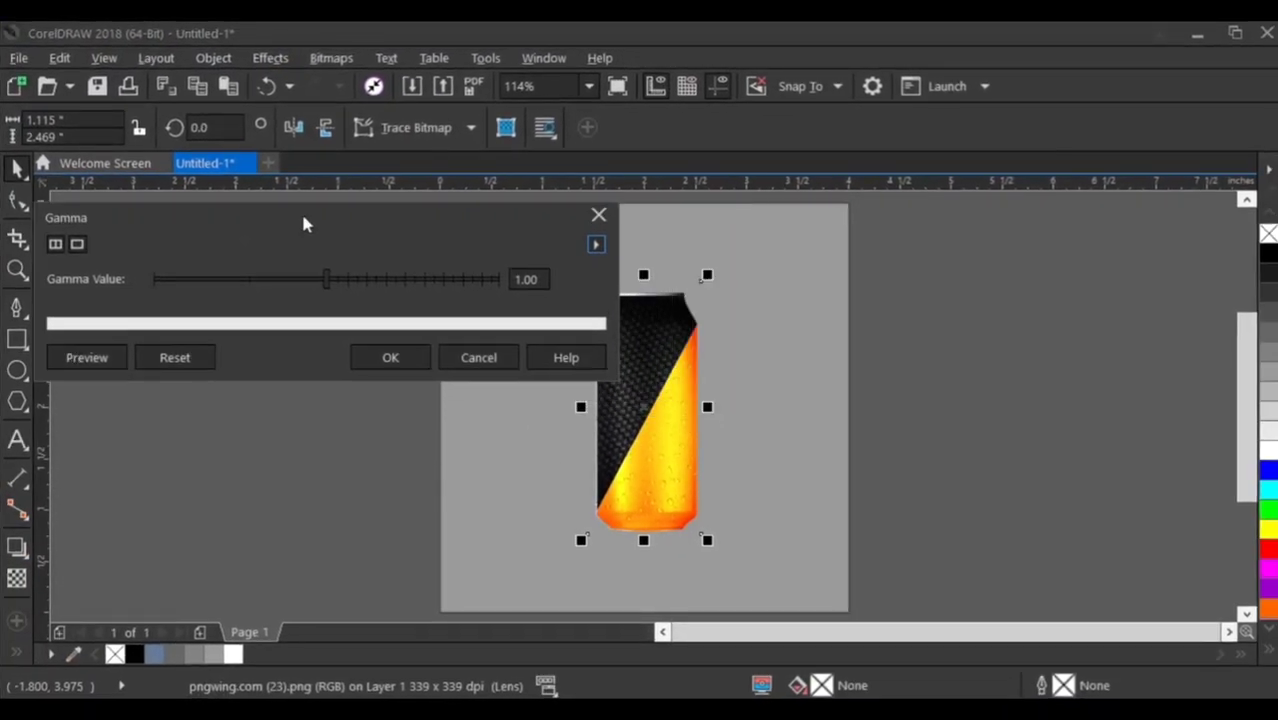
{"action": "left_click_drag", "start_coordinate": [267, 273], "coordinate": [266, 282]}
{"action": "left_click", "coordinate": [225, 339]}
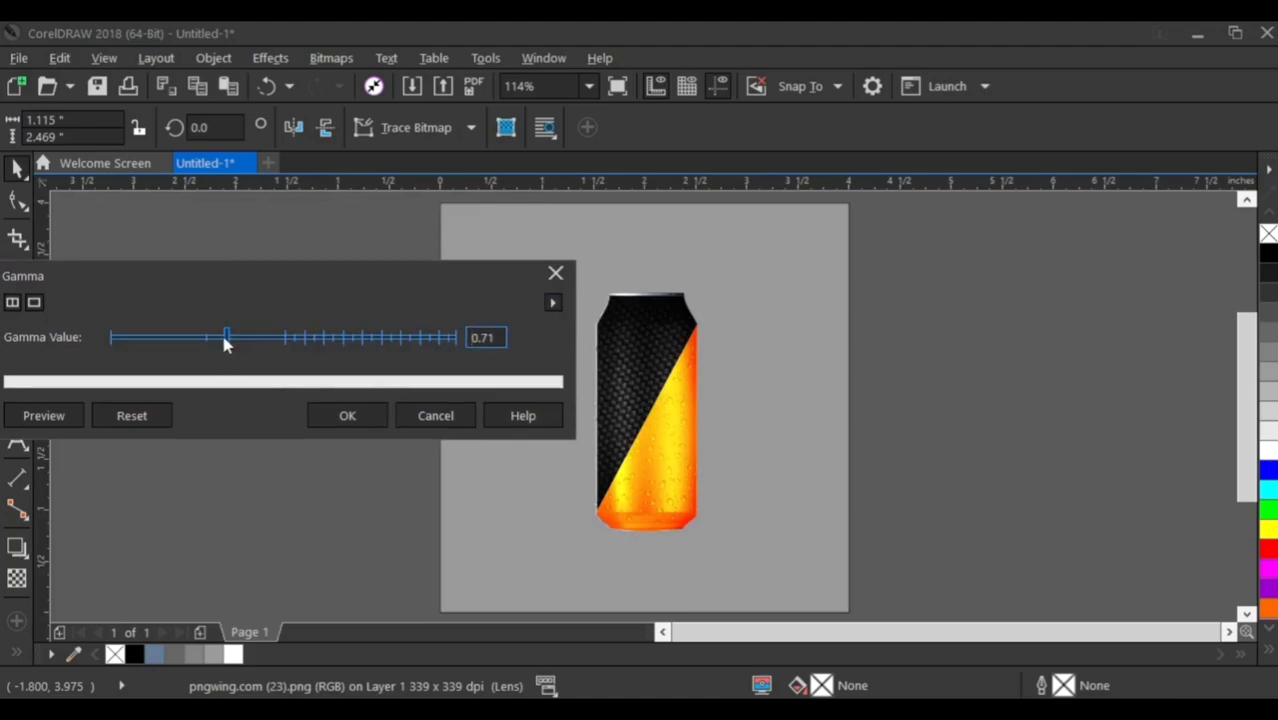
{"action": "left_click_drag", "start_coordinate": [222, 343], "coordinate": [215, 341]}
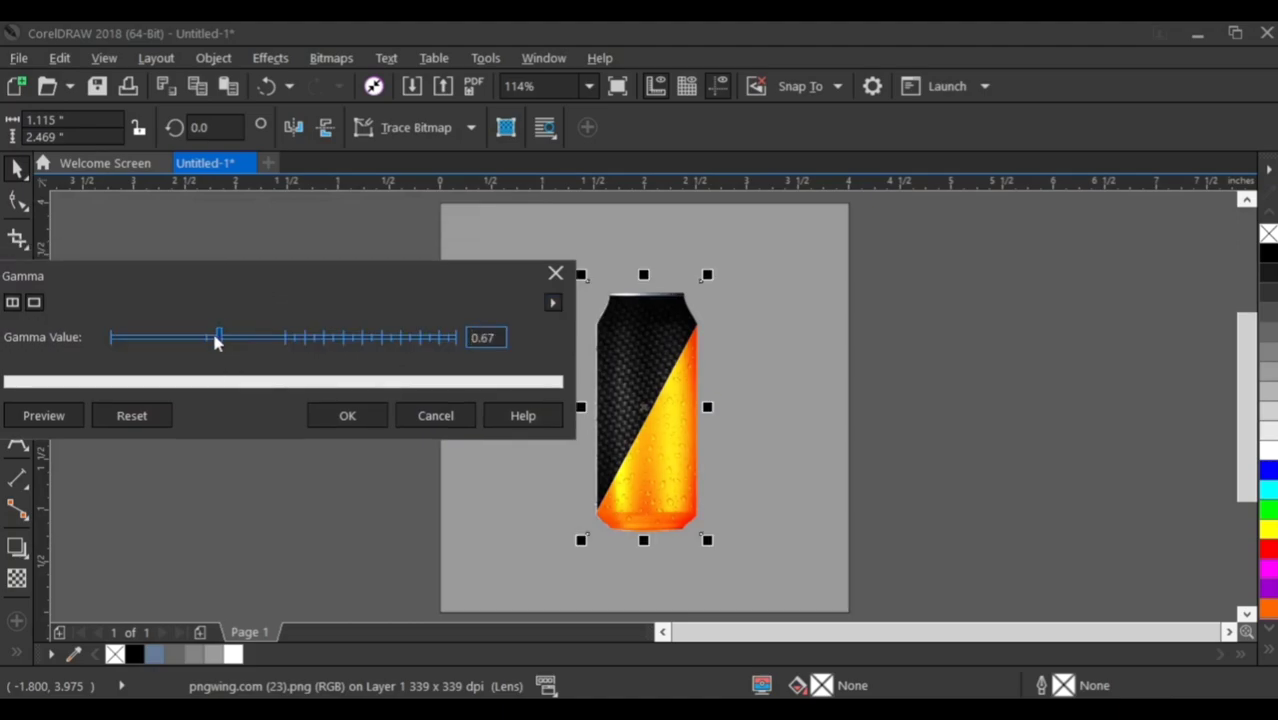
{"action": "left_click", "coordinate": [348, 416]}
{"action": "left_click", "coordinate": [1028, 418]}
Place a duplicate of the gamma-adjusted can image off the page, beside the colored can
{"action": "left_click", "coordinate": [646, 440]}
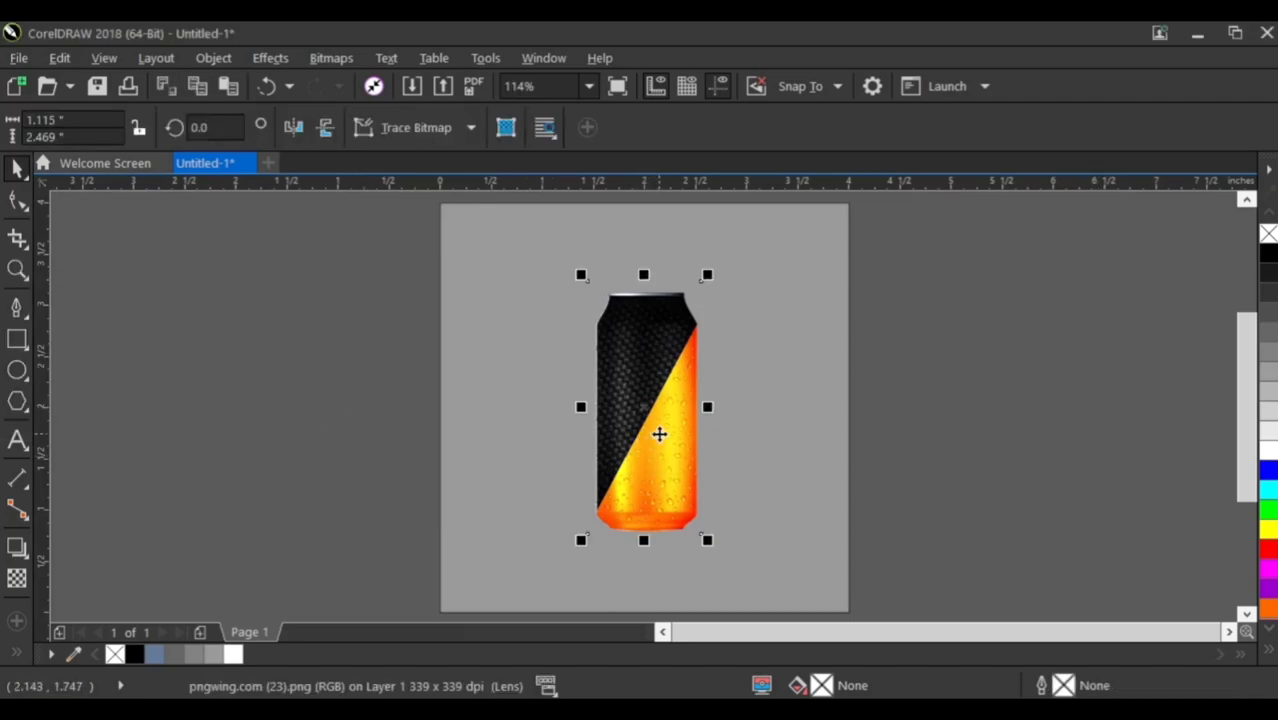
{"action": "left_click_drag", "start_coordinate": [662, 428], "coordinate": [303, 430]}
{"action": "left_click", "coordinate": [337, 388]}
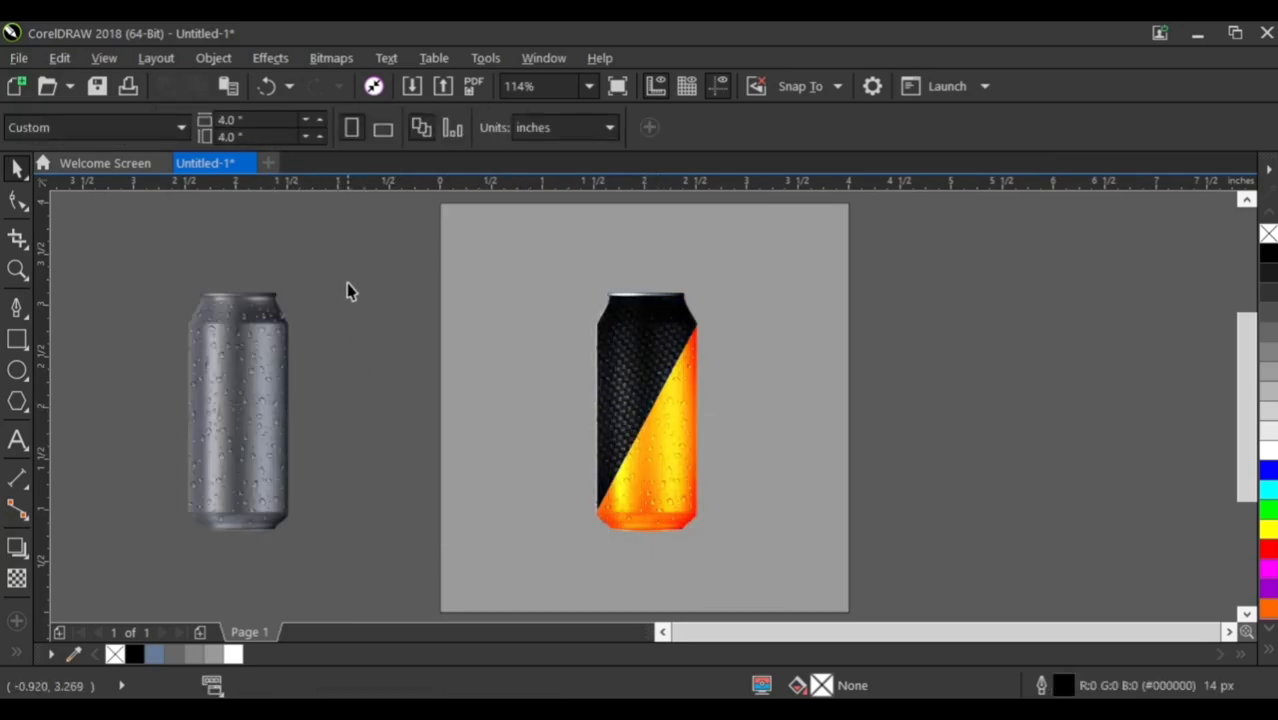
Add the artistic text "ENERGY DRINK" in the empty area beside the page
{"action": "left_click", "coordinate": [16, 442]}
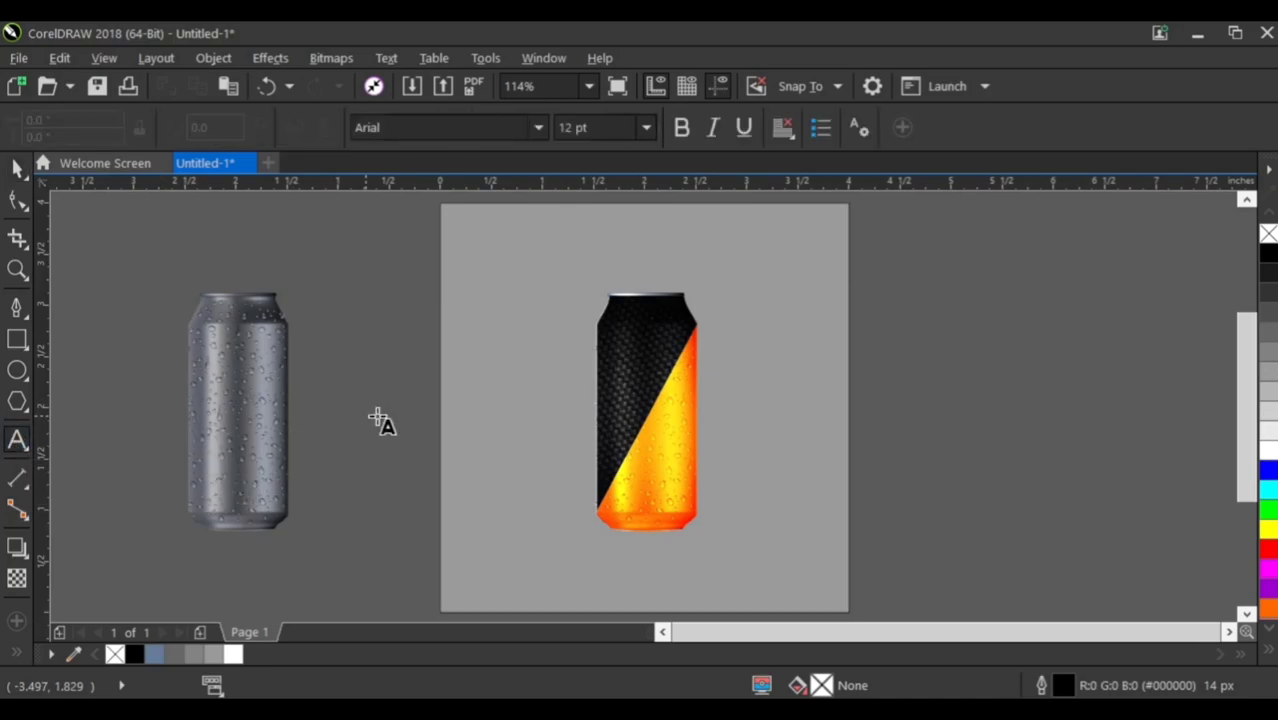
{"action": "left_click", "coordinate": [887, 373]}
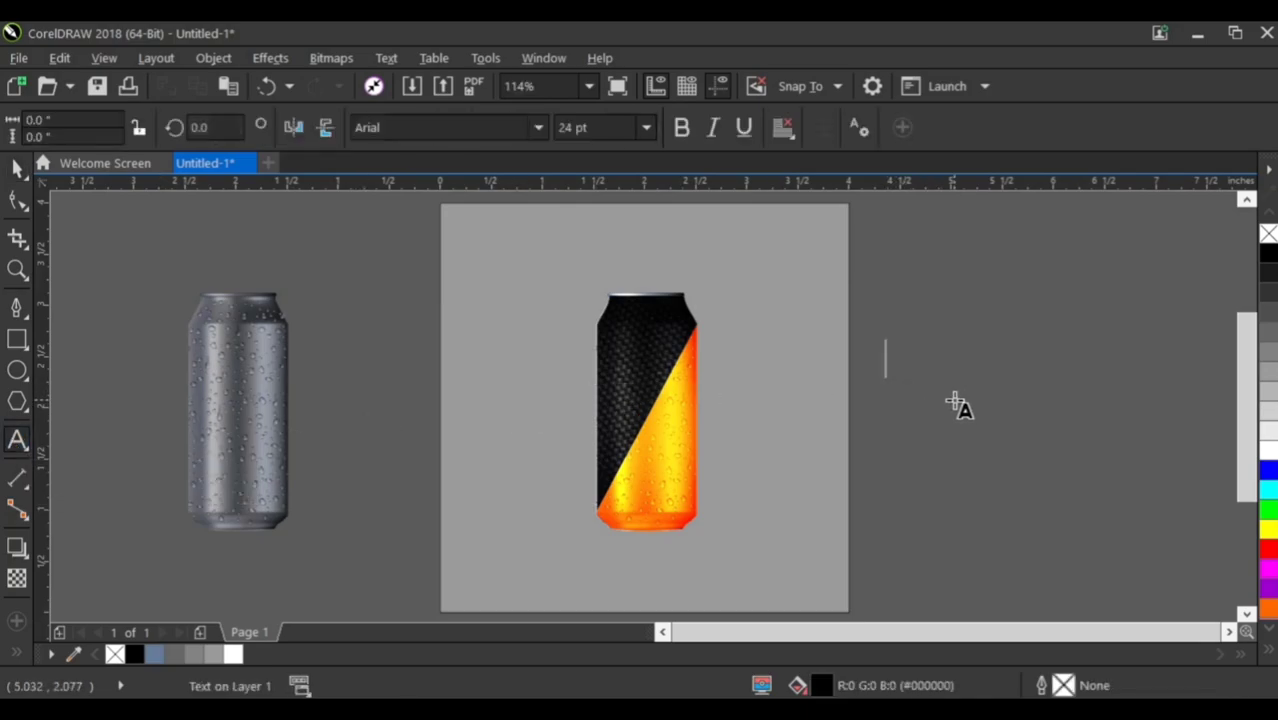
{"action": "type", "text": "ENERGY DRI"}
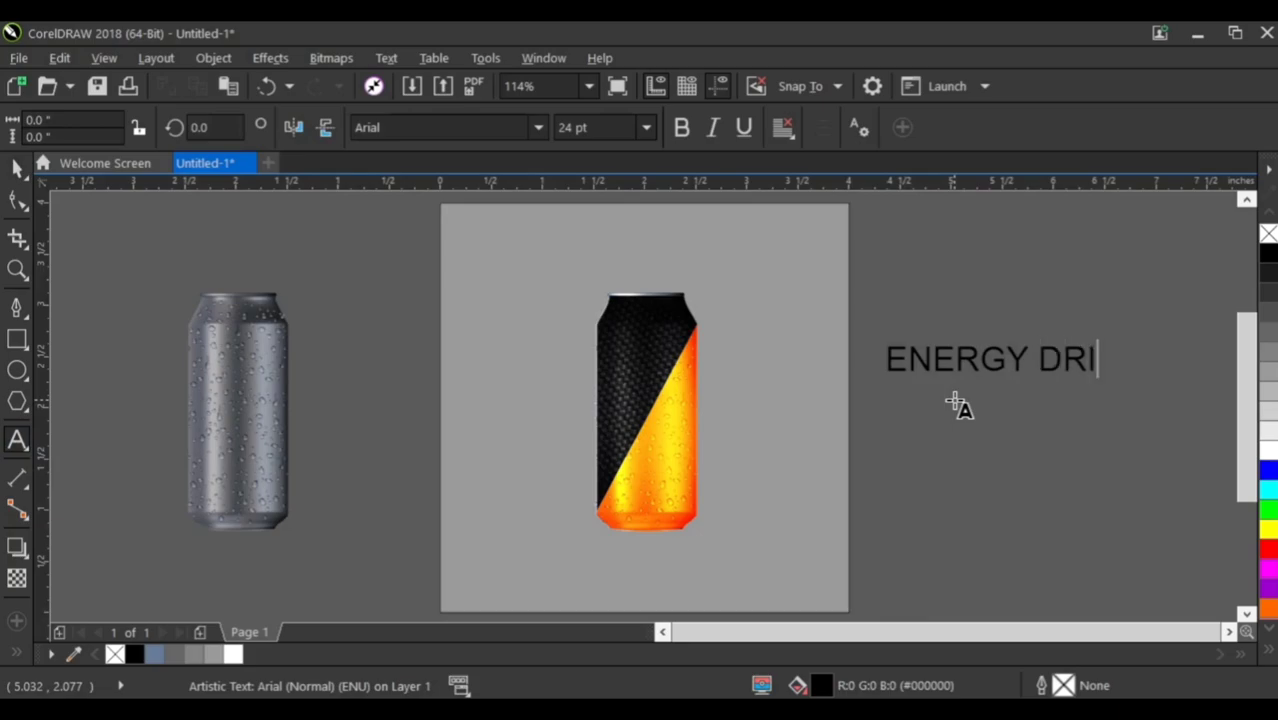
{"action": "left_click", "coordinate": [8, 162]}
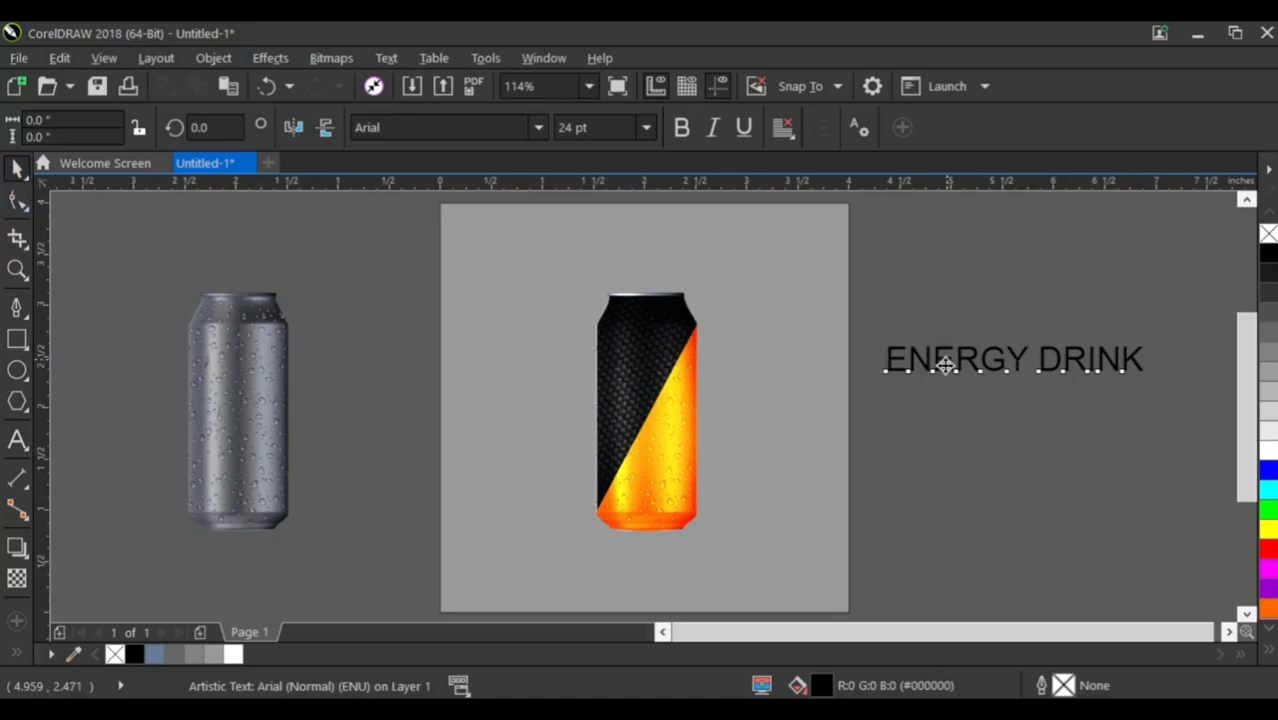
{"action": "left_click_drag", "start_coordinate": [945, 365], "coordinate": [939, 377]}
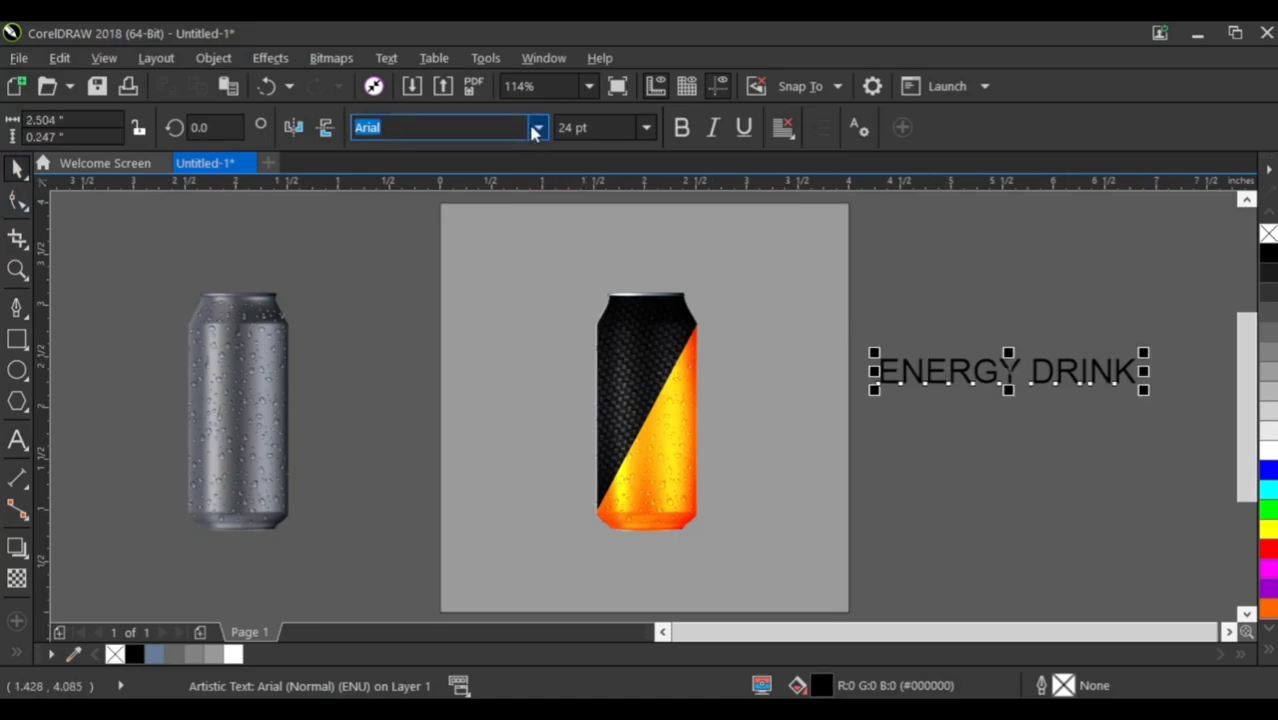
Set the ENERGY DRINK text in the Astera font at about 13.9 pt and split it into two separate words
{"action": "left_click", "coordinate": [537, 127]}
{"action": "left_click", "coordinate": [456, 194]}
{"action": "left_click_drag", "start_coordinate": [994, 357], "coordinate": [834, 344]}
{"action": "left_click_drag", "start_coordinate": [1131, 334], "coordinate": [961, 339]}
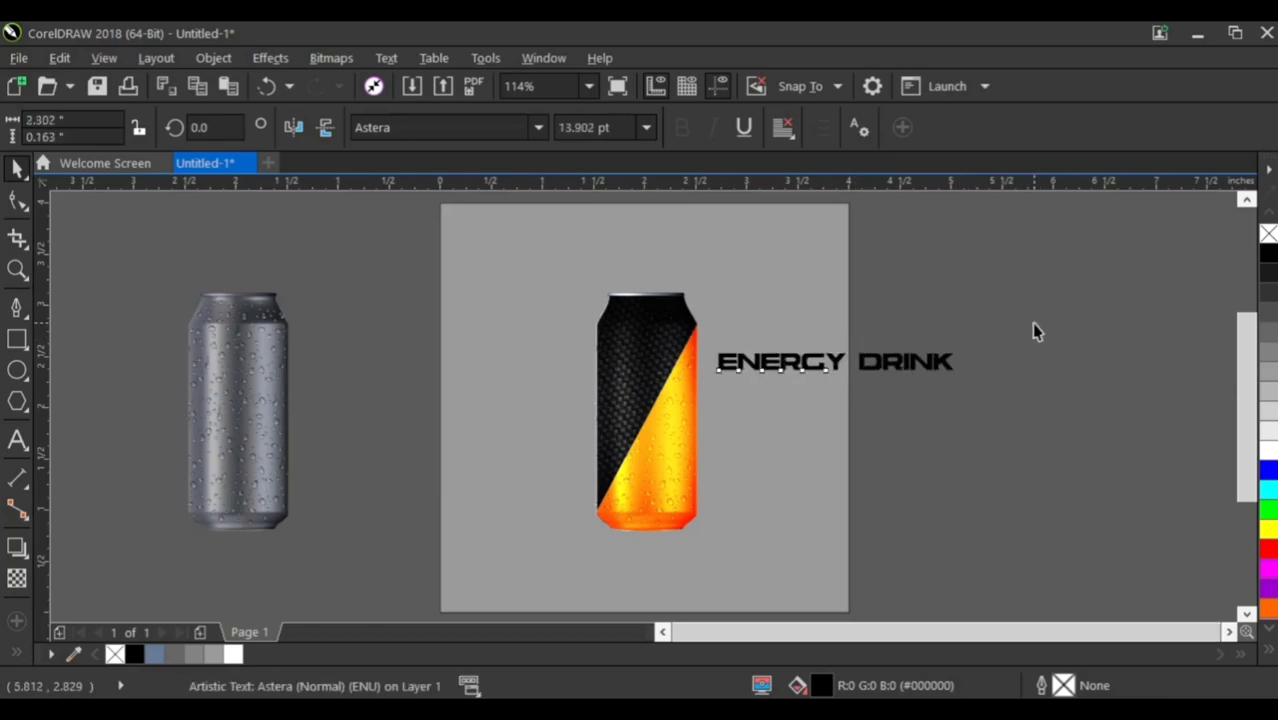
{"action": "left_click", "coordinate": [1035, 332]}
Fill the word ENERGY with white and place it on the can's black half, rotated about 59°
{"action": "left_click_drag", "start_coordinate": [805, 368], "coordinate": [680, 271]}
{"action": "left_click", "coordinate": [1268, 450]}
{"action": "left_click", "coordinate": [660, 376]}
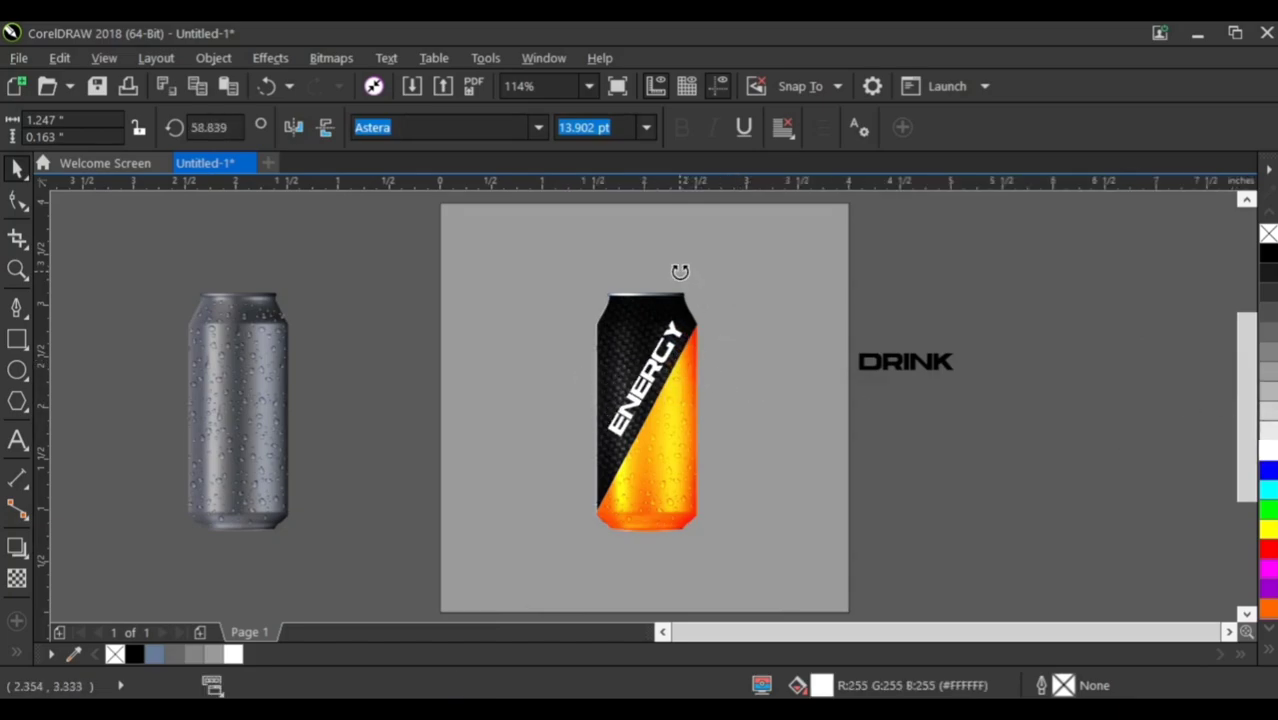
{"action": "left_click", "coordinate": [862, 314]}
Refine the rotation of ENERGY to about 61° and position it along the diagonal color edge
{"action": "scroll", "coordinate": [639, 396], "scroll_direction": "up", "scroll_amount": 2}
{"action": "left_click", "coordinate": [643, 393]}
{"action": "left_click_drag", "start_coordinate": [646, 403], "coordinate": [640, 414]}
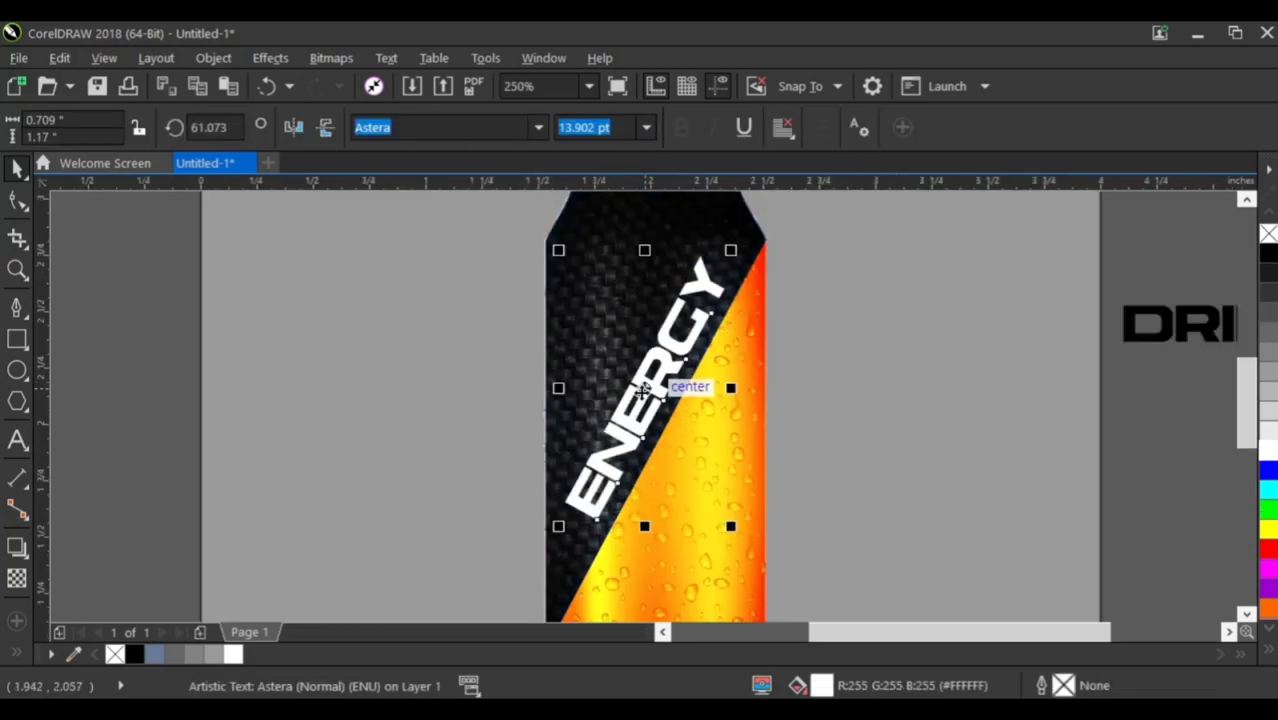
{"action": "scroll", "coordinate": [704, 366], "scroll_direction": "down", "scroll_amount": 3}
Move the word DRINK onto the can's orange half and rotate it about 61°, parallel to the diagonal edge
{"action": "left_click", "coordinate": [933, 346]}
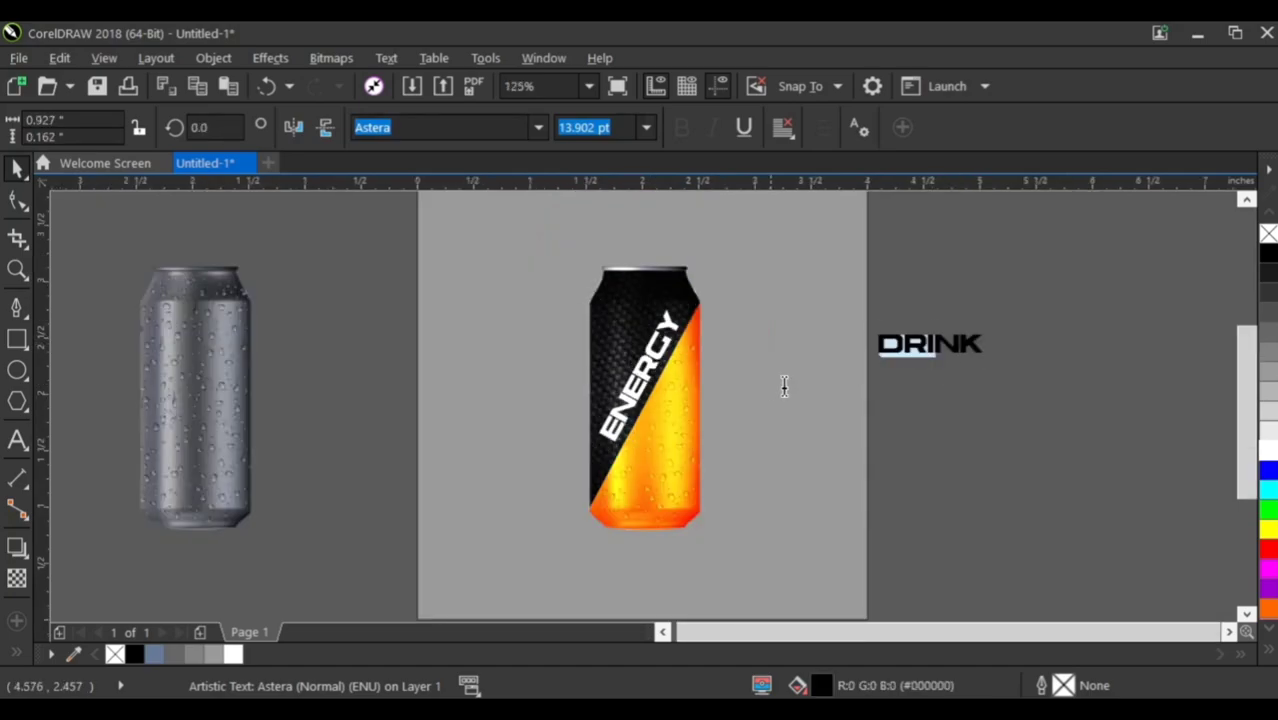
{"action": "left_click", "coordinate": [16, 168]}
{"action": "left_click_drag", "start_coordinate": [924, 349], "coordinate": [701, 330]}
{"action": "left_click", "coordinate": [934, 374]}
{"action": "left_click_drag", "start_coordinate": [696, 412], "coordinate": [668, 402]}
{"action": "scroll", "coordinate": [669, 401], "scroll_direction": "up", "scroll_amount": 1}
{"action": "left_click", "coordinate": [668, 400]}
{"action": "left_click_drag", "start_coordinate": [721, 320], "coordinate": [755, 289]}
{"action": "scroll", "coordinate": [672, 364], "scroll_direction": "up", "scroll_amount": 2}
{"action": "scroll", "coordinate": [598, 359], "scroll_direction": "down", "scroll_amount": 1}
{"action": "scroll", "coordinate": [614, 395], "scroll_direction": "down", "scroll_amount": 1}
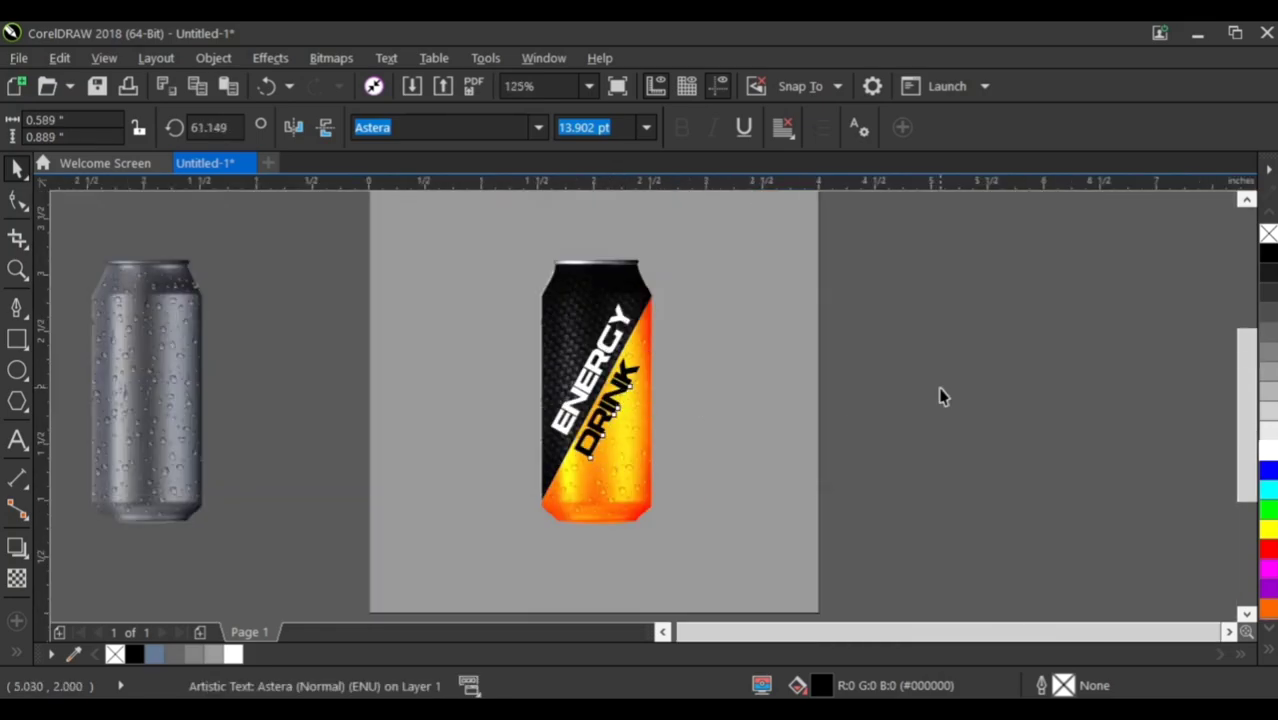
{"action": "left_click", "coordinate": [941, 394]}
Shrink the word DRINK slightly and reposition it along the diagonal below ENERGY
{"action": "scroll", "coordinate": [622, 394], "scroll_direction": "up", "scroll_amount": 1}
{"action": "left_click", "coordinate": [658, 346]}
{"action": "left_click_drag", "start_coordinate": [667, 320], "coordinate": [660, 327]}
{"action": "left_click_drag", "start_coordinate": [622, 392], "coordinate": [613, 416]}
{"action": "scroll", "coordinate": [610, 395], "scroll_direction": "down", "scroll_amount": 1}
{"action": "left_click", "coordinate": [901, 376]}
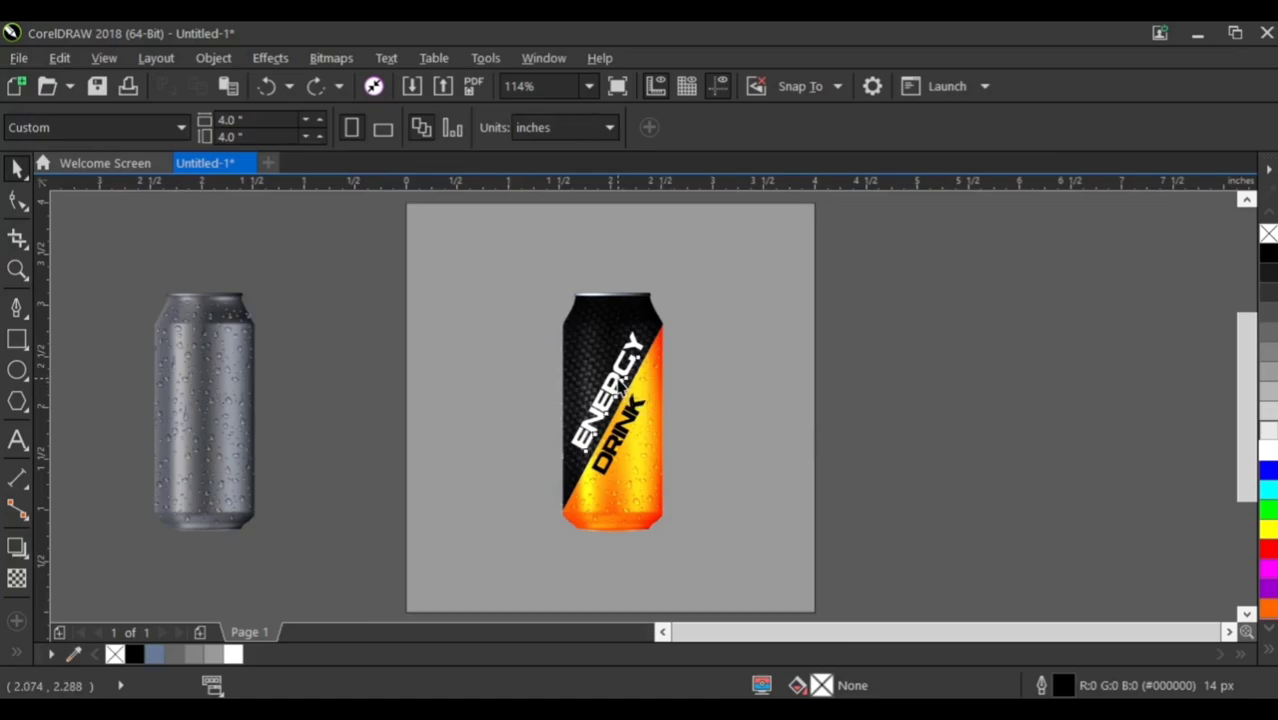
Set the transparency merge mode of the word ENERGY to Overlay
{"action": "left_click", "coordinate": [620, 385]}
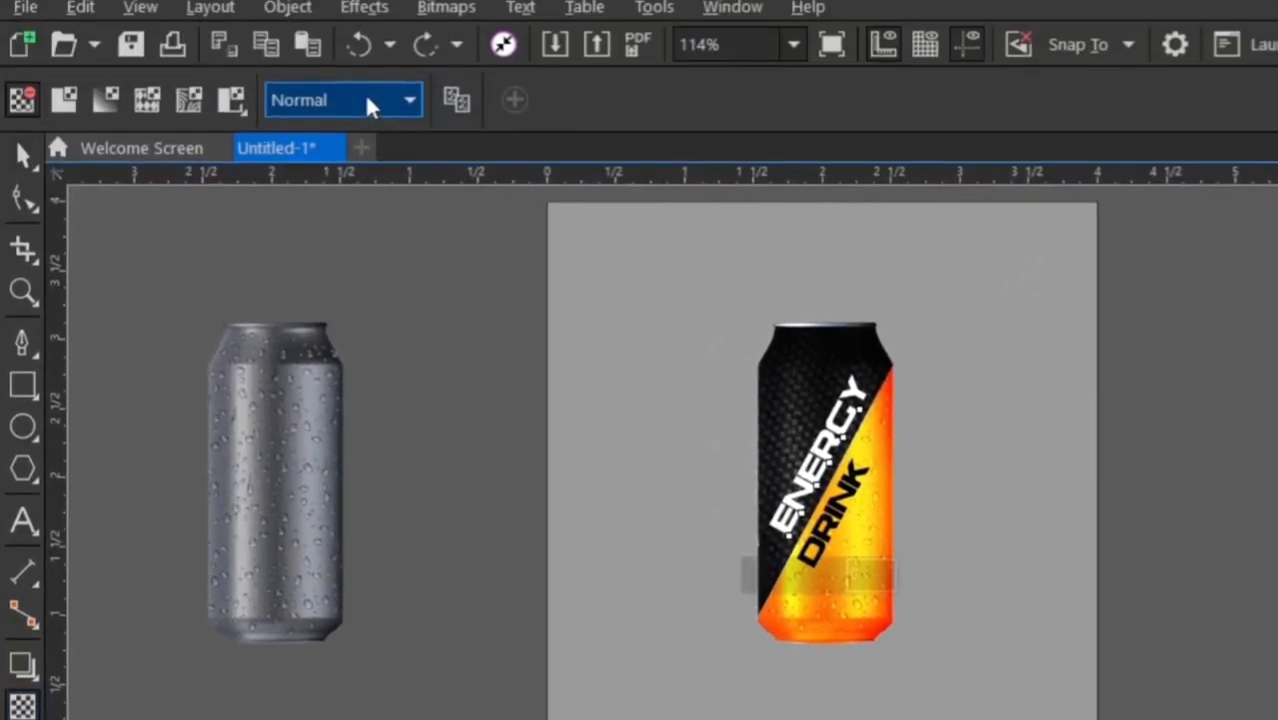
{"action": "left_click", "coordinate": [365, 103]}
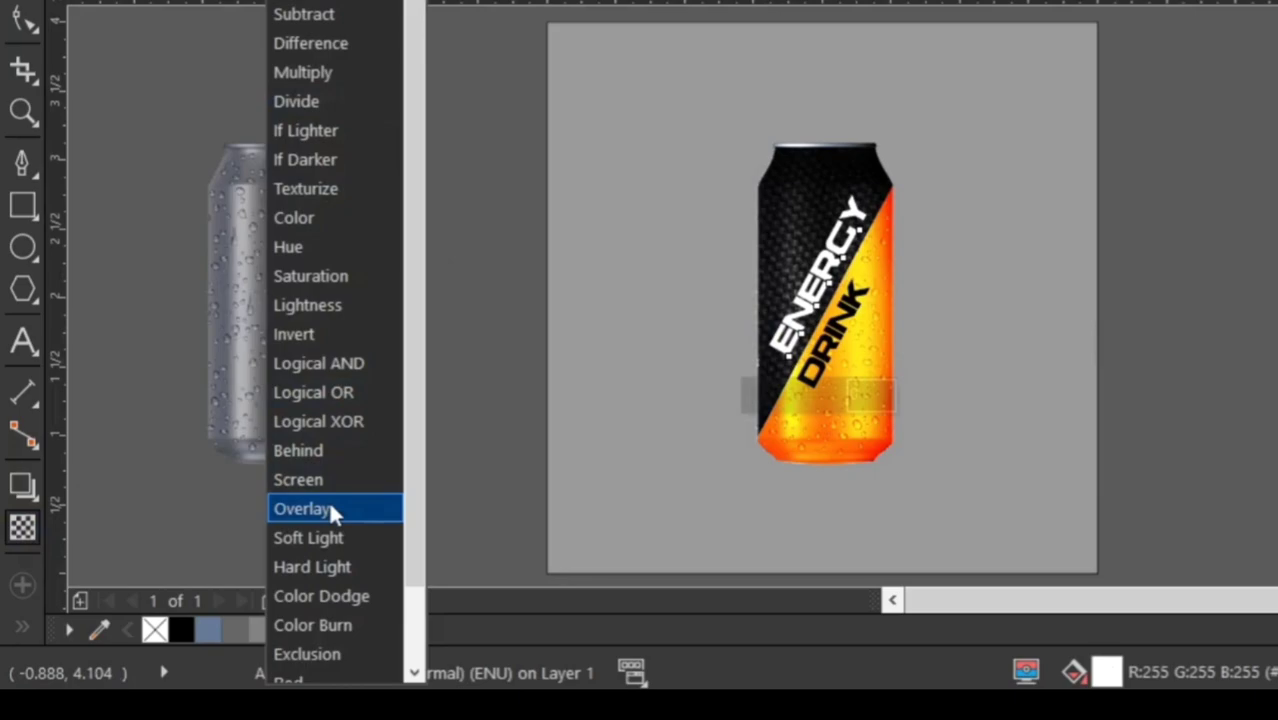
{"action": "left_click", "coordinate": [330, 508]}
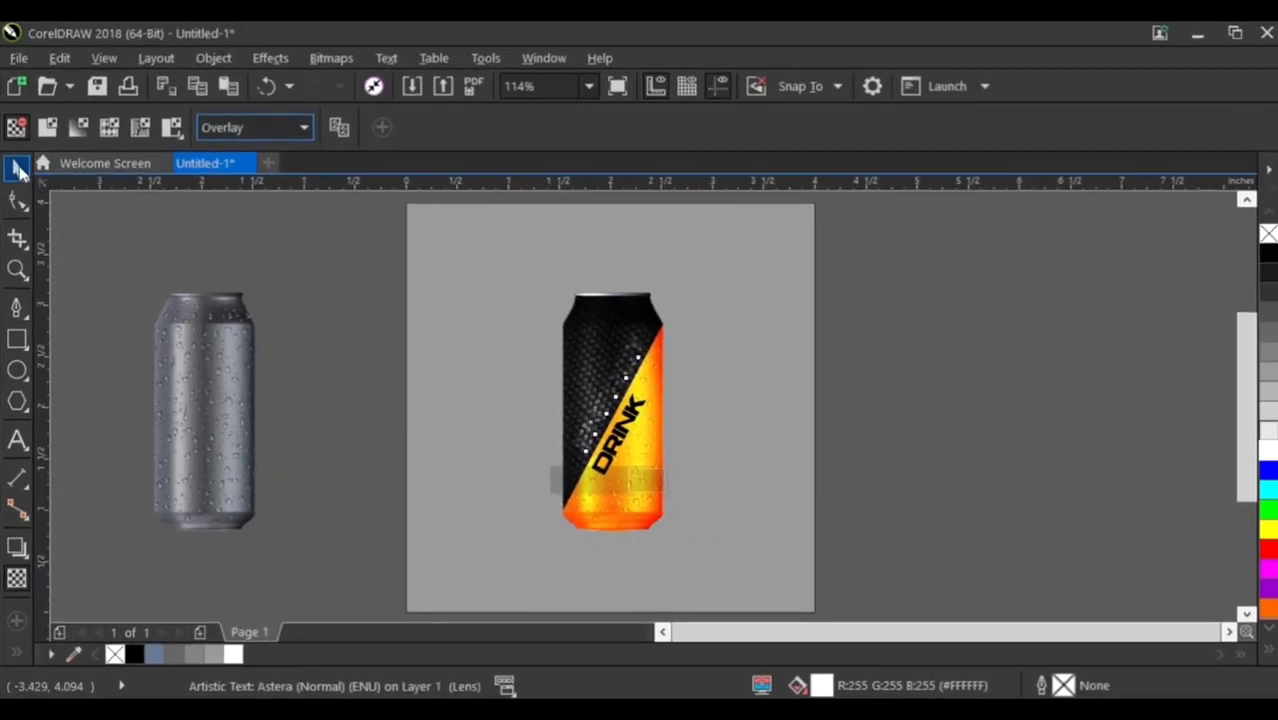
Copy and paste the Overlay ENERGY text in place twice to strengthen its textured white look
{"action": "key", "text": "ctrl+v"}
{"action": "key", "text": "ctrl+c"}
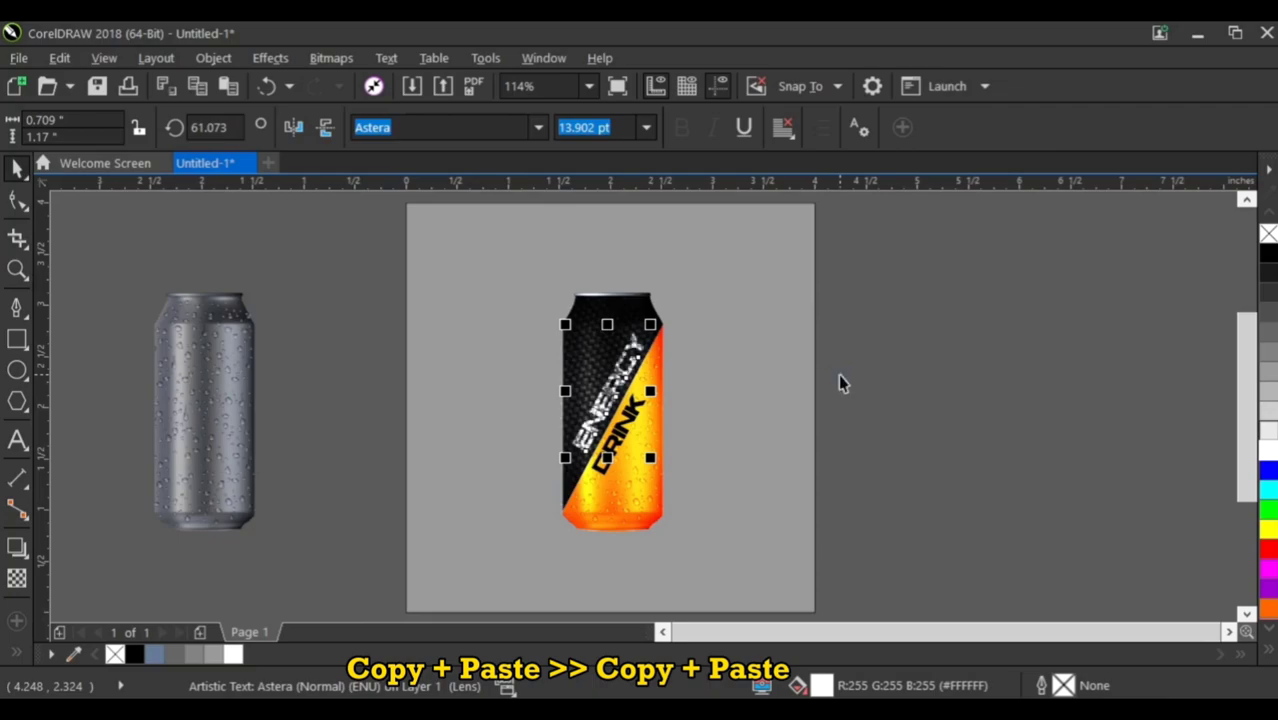
{"action": "left_click", "coordinate": [890, 386]}
{"action": "scroll", "coordinate": [600, 390], "scroll_direction": "up", "scroll_amount": 2}
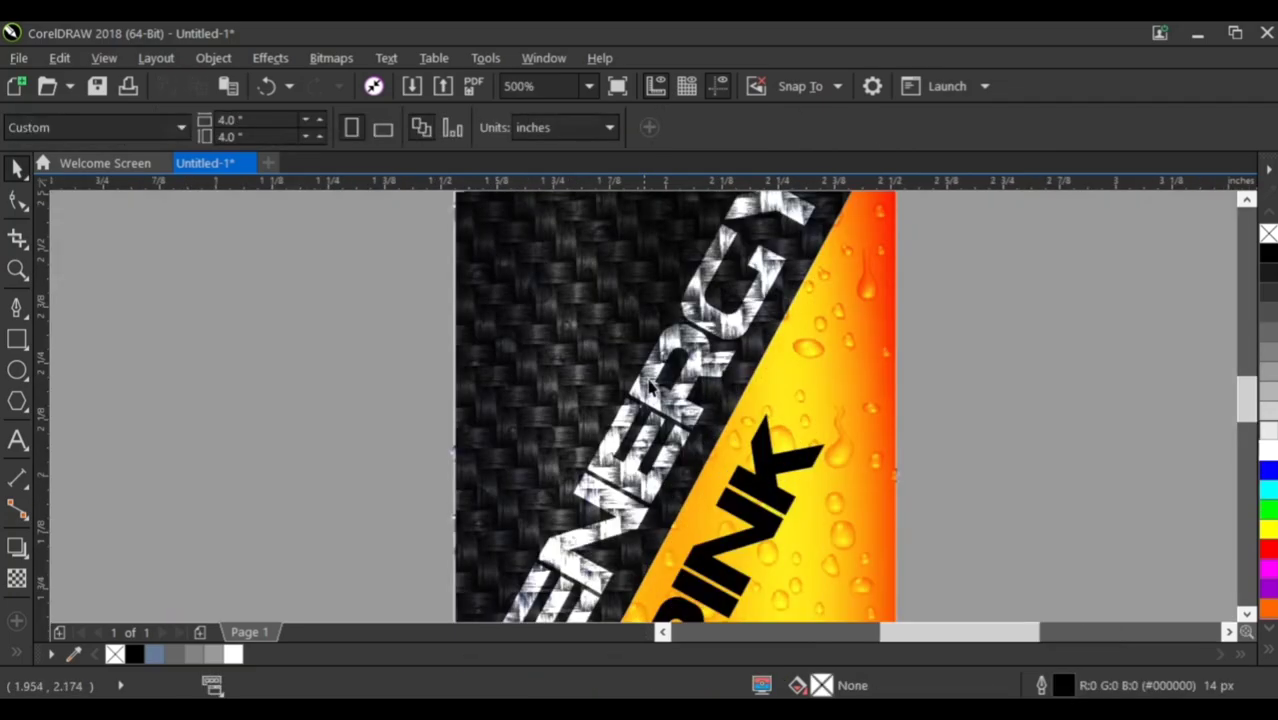
{"action": "scroll", "coordinate": [646, 412], "scroll_direction": "up", "scroll_amount": 2}
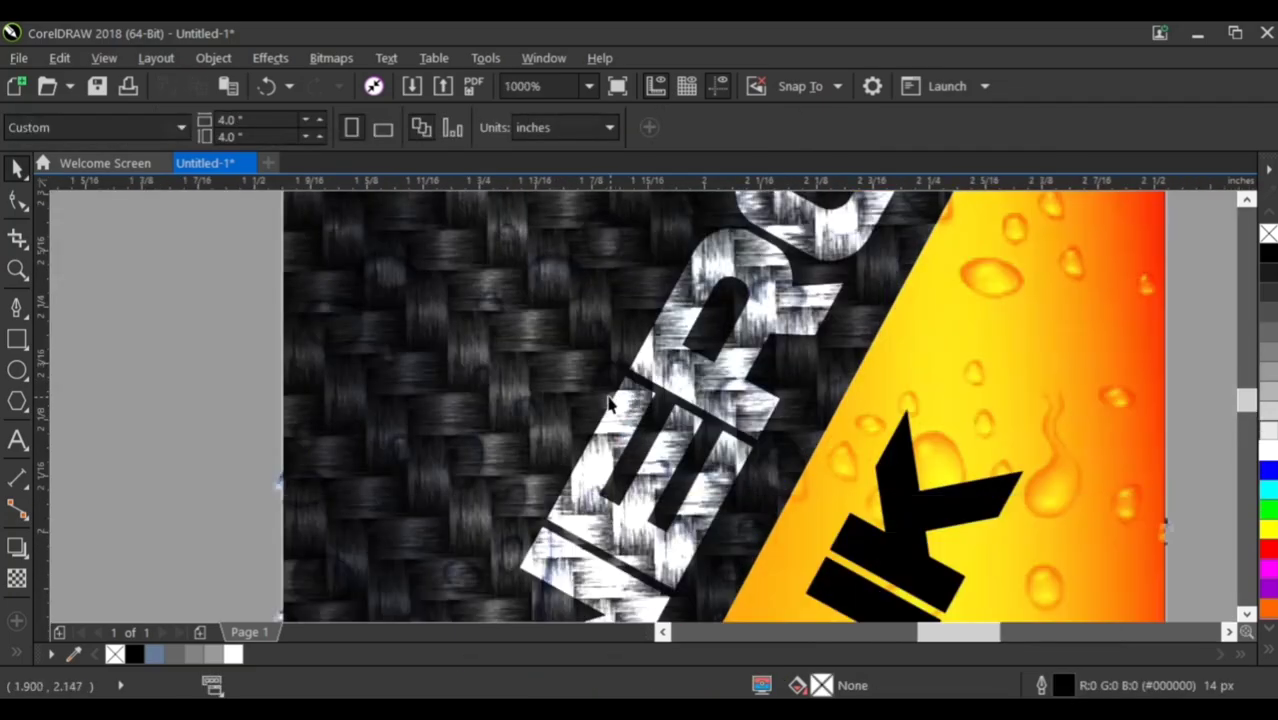
{"action": "scroll", "coordinate": [590, 385], "scroll_direction": "down", "scroll_amount": 3}
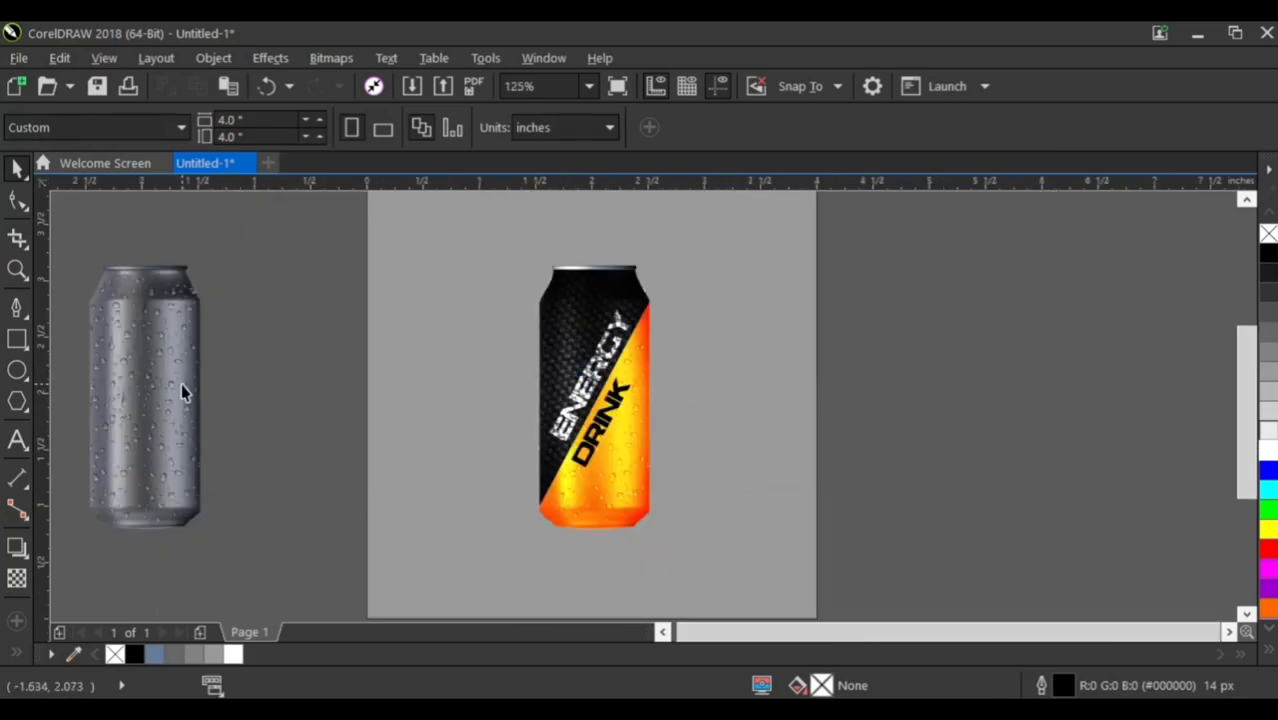
Move the spare Overlay can image onto the lettered can and align it with the can's vertical center
{"action": "left_click", "coordinate": [181, 392]}
{"action": "left_click_drag", "start_coordinate": [148, 394], "coordinate": [497, 396]}
{"action": "scroll", "coordinate": [606, 397], "scroll_direction": "up", "scroll_amount": 1}
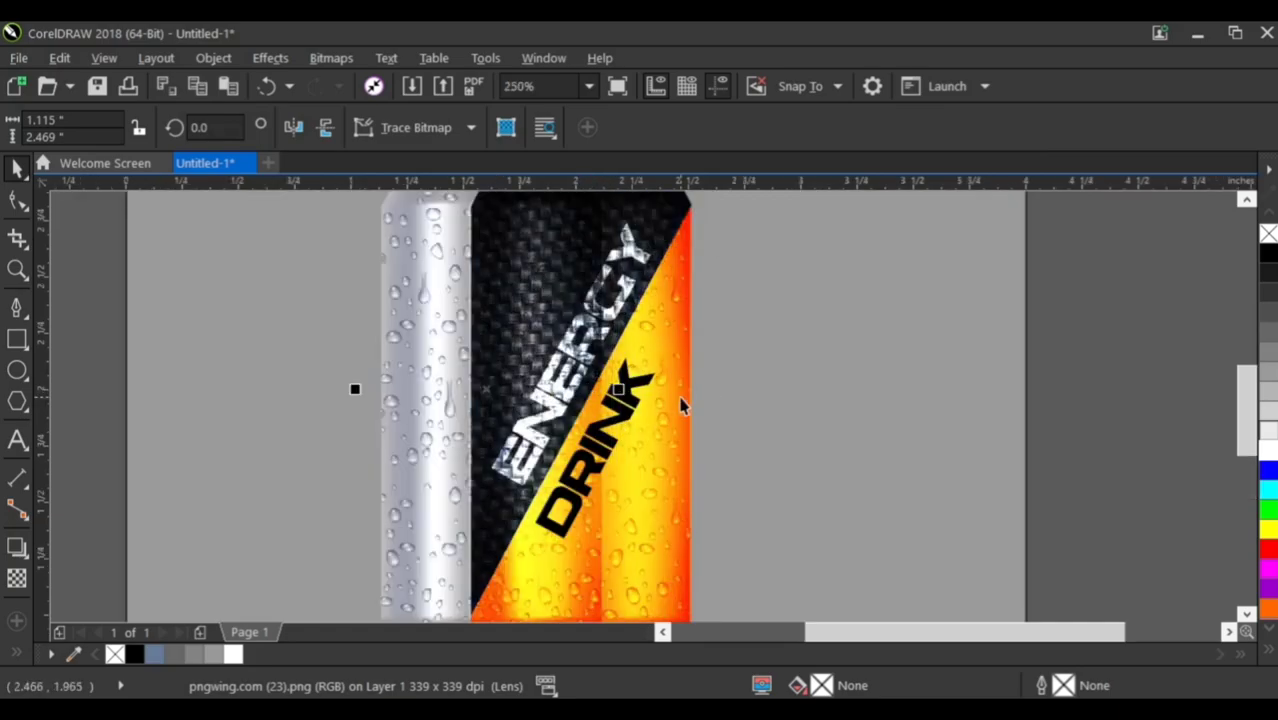
{"action": "left_click", "coordinate": [681, 398], "text": "shift"}
{"action": "key", "text": "c"}
{"action": "scroll", "coordinate": [624, 387], "scroll_direction": "down", "scroll_amount": 1}
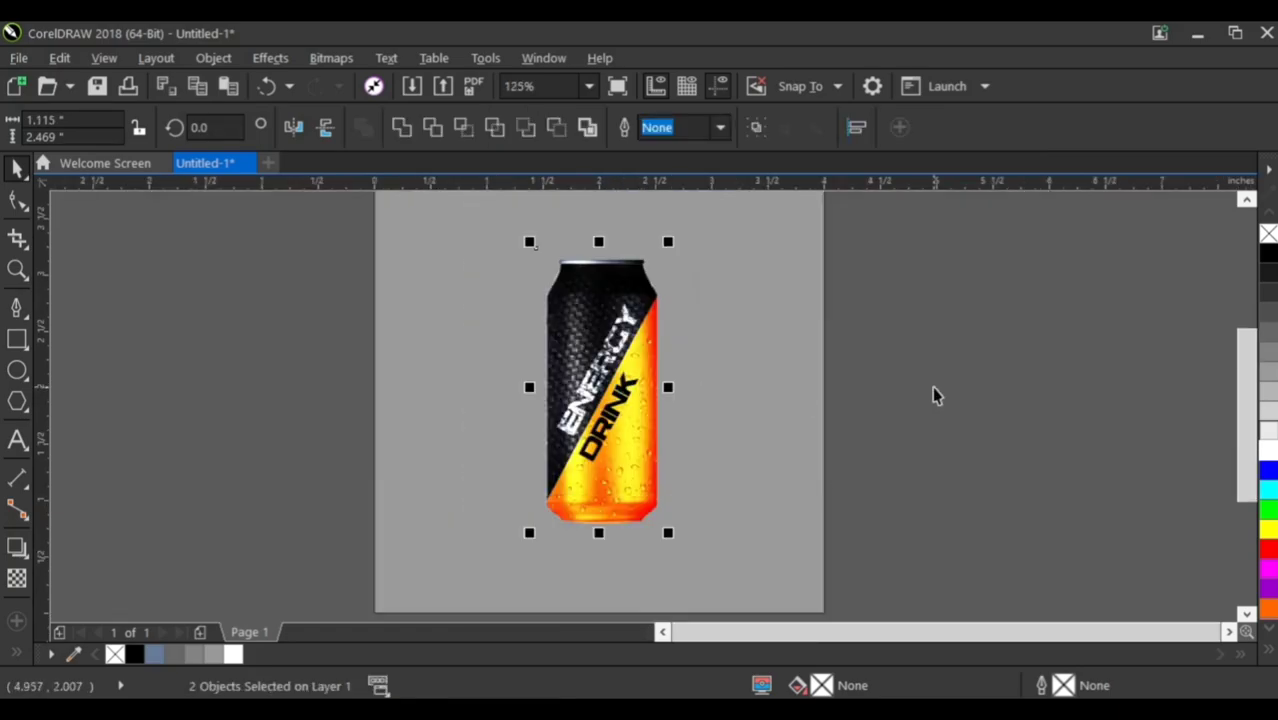
{"action": "left_click", "coordinate": [936, 395]}
Change the stacking order of the Overlay can image on the lettered can and set its uniform transparency to 58
{"action": "left_click", "coordinate": [586, 288]}
{"action": "right_click", "coordinate": [586, 288]}
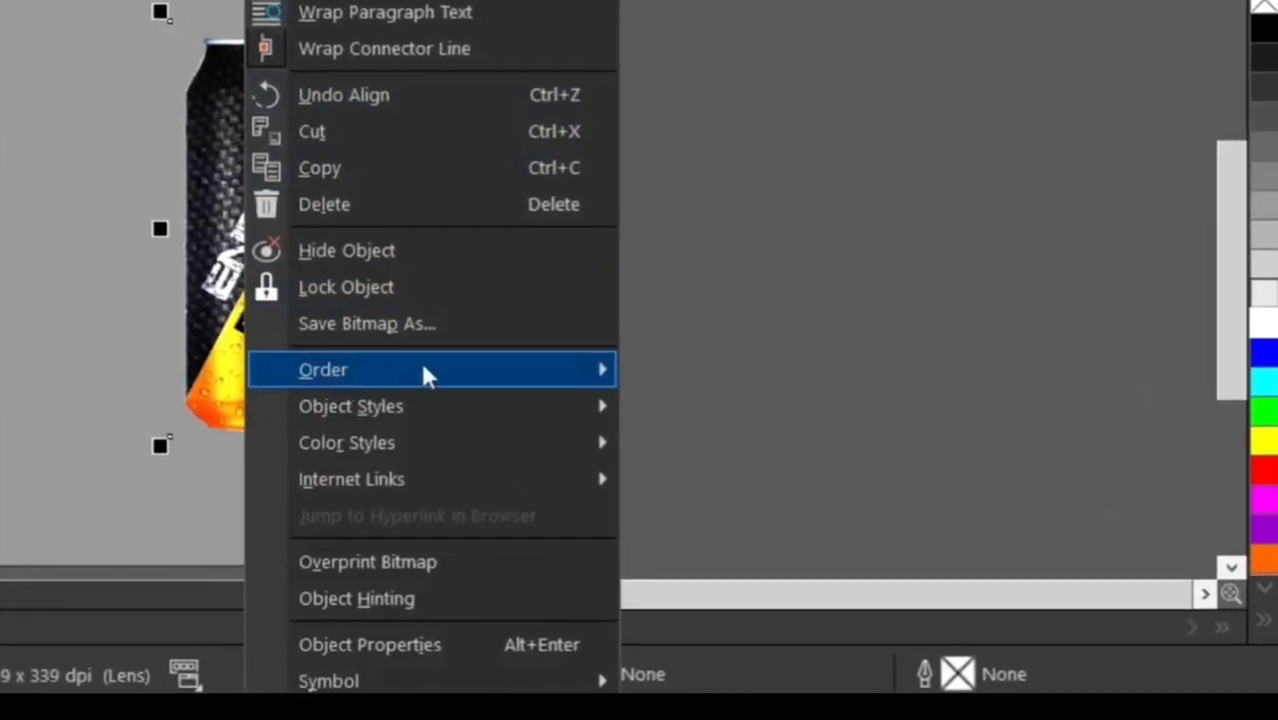
{"action": "mouse_move", "coordinate": [422, 371]}
{"action": "left_click", "coordinate": [676, 359]}
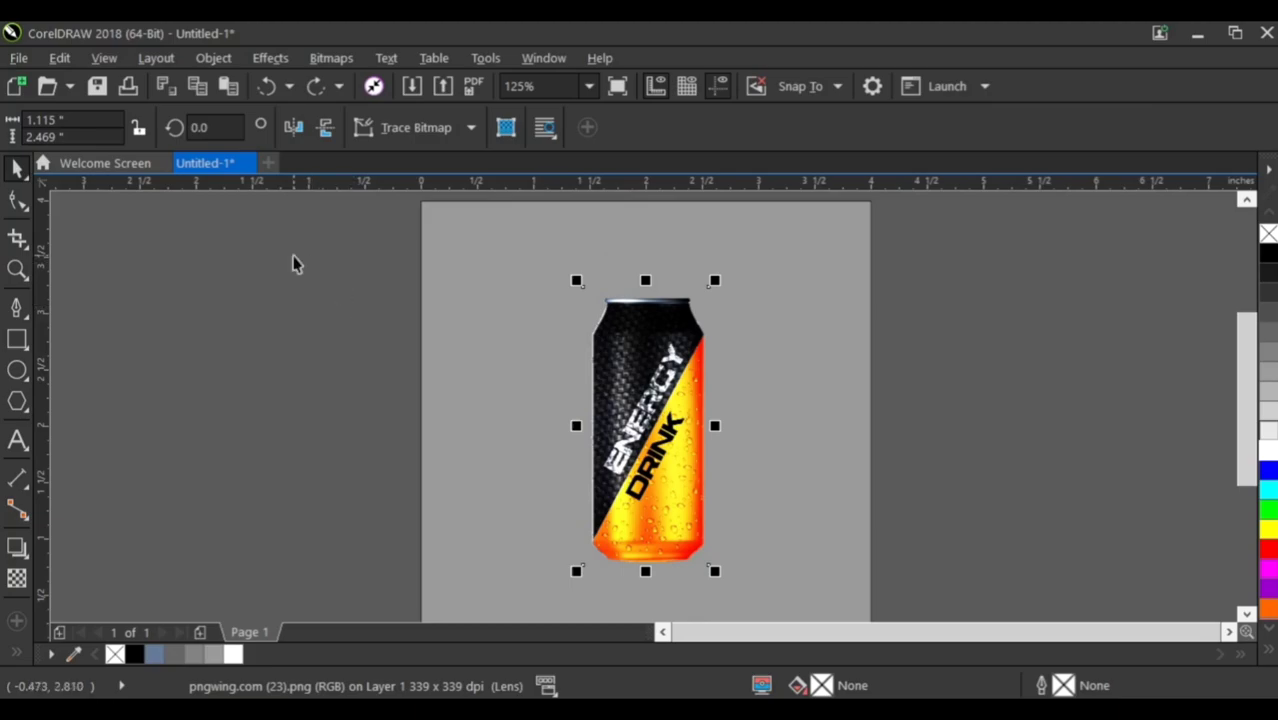
{"action": "left_click", "coordinate": [17, 580]}
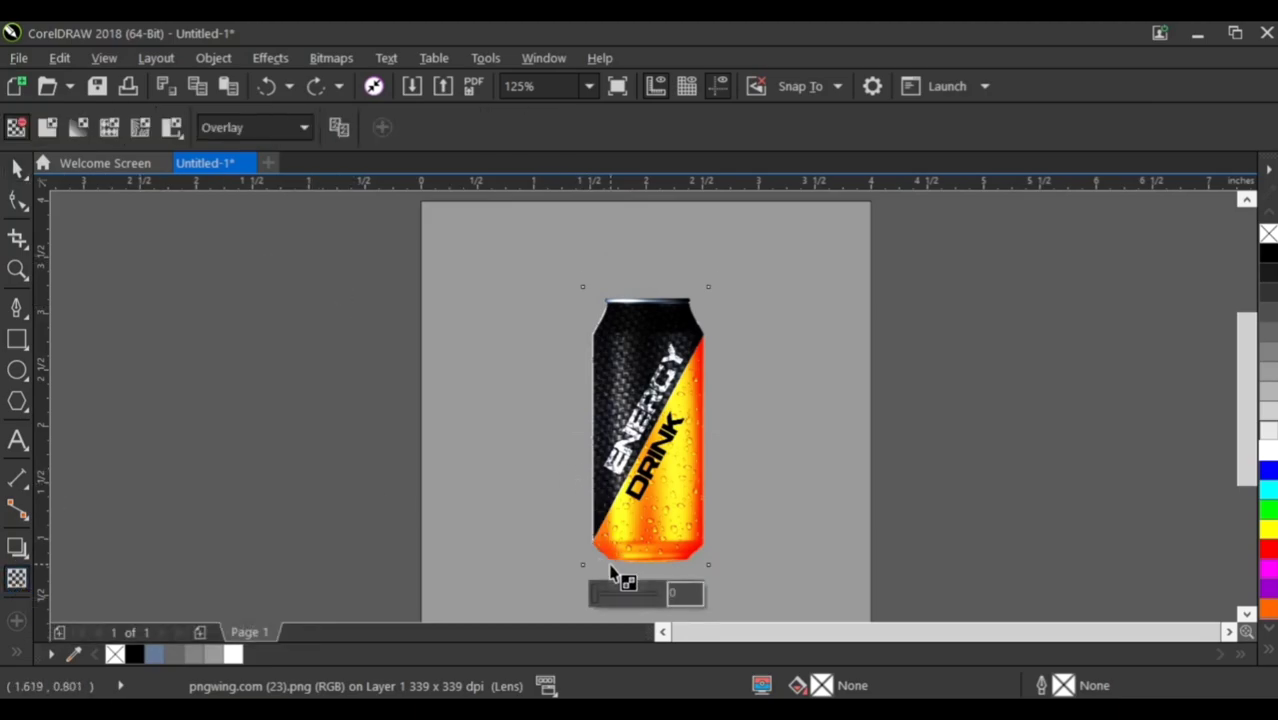
{"action": "left_click_drag", "start_coordinate": [622, 595], "coordinate": [628, 595]}
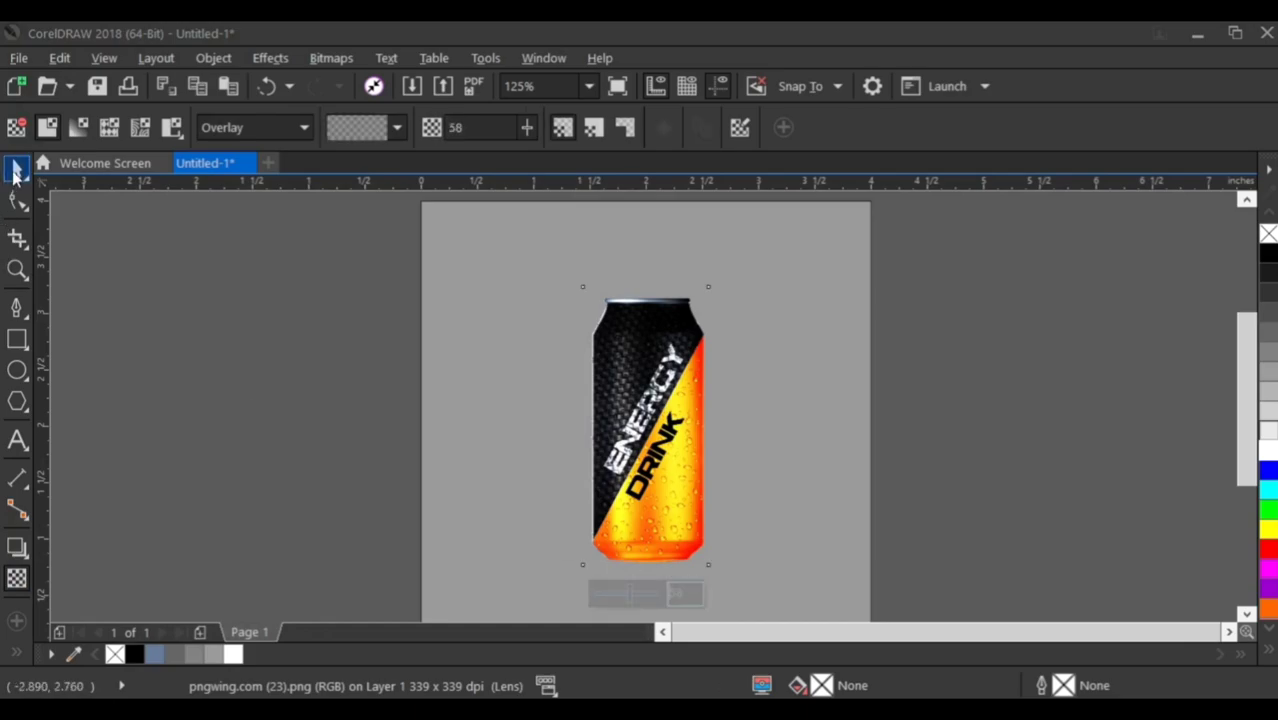
Try moving the can image aside off the artwork and undo the move
{"action": "left_click", "coordinate": [14, 172]}
{"action": "left_click_drag", "start_coordinate": [628, 359], "coordinate": [318, 356]}
{"action": "key", "text": "ctrl+z"}
{"action": "left_click", "coordinate": [254, 345]}
{"action": "key", "text": "F4"}
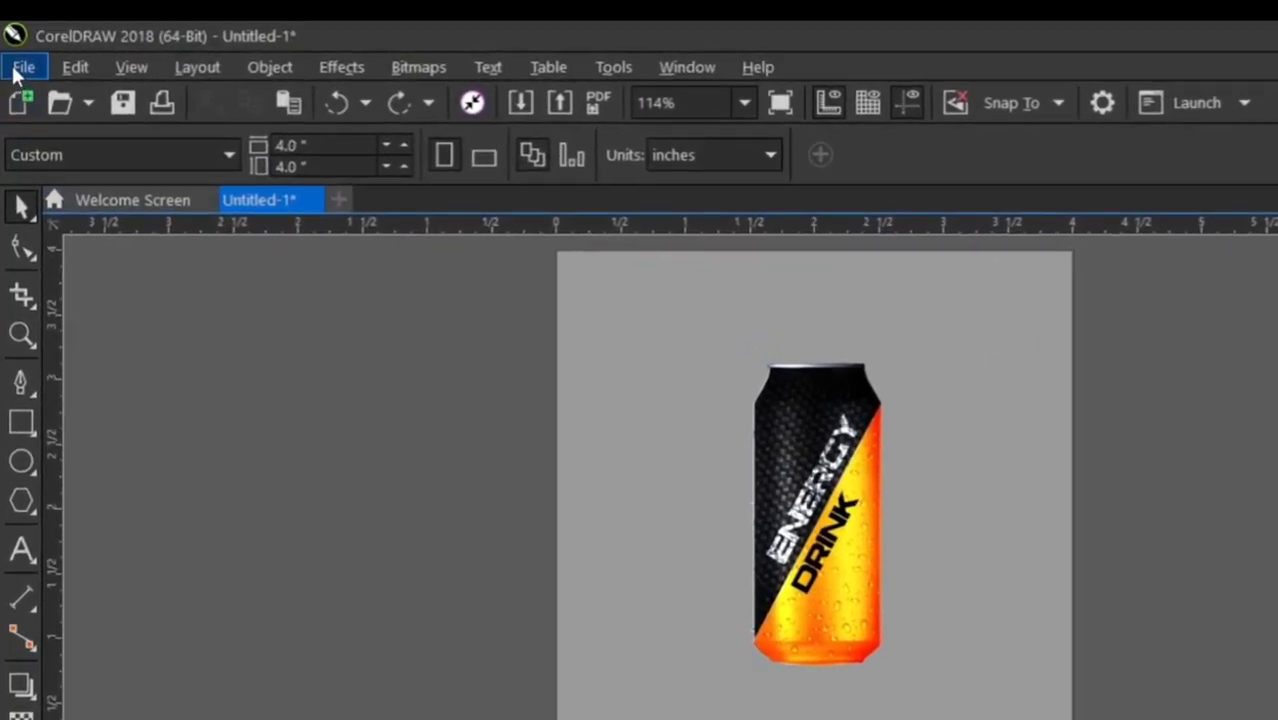
Import the Doritos logo pngwing.com (25) and place it beside the can at about 0.569 inches square
{"action": "left_click", "coordinate": [14, 70]}
{"action": "left_click", "coordinate": [80, 496]}
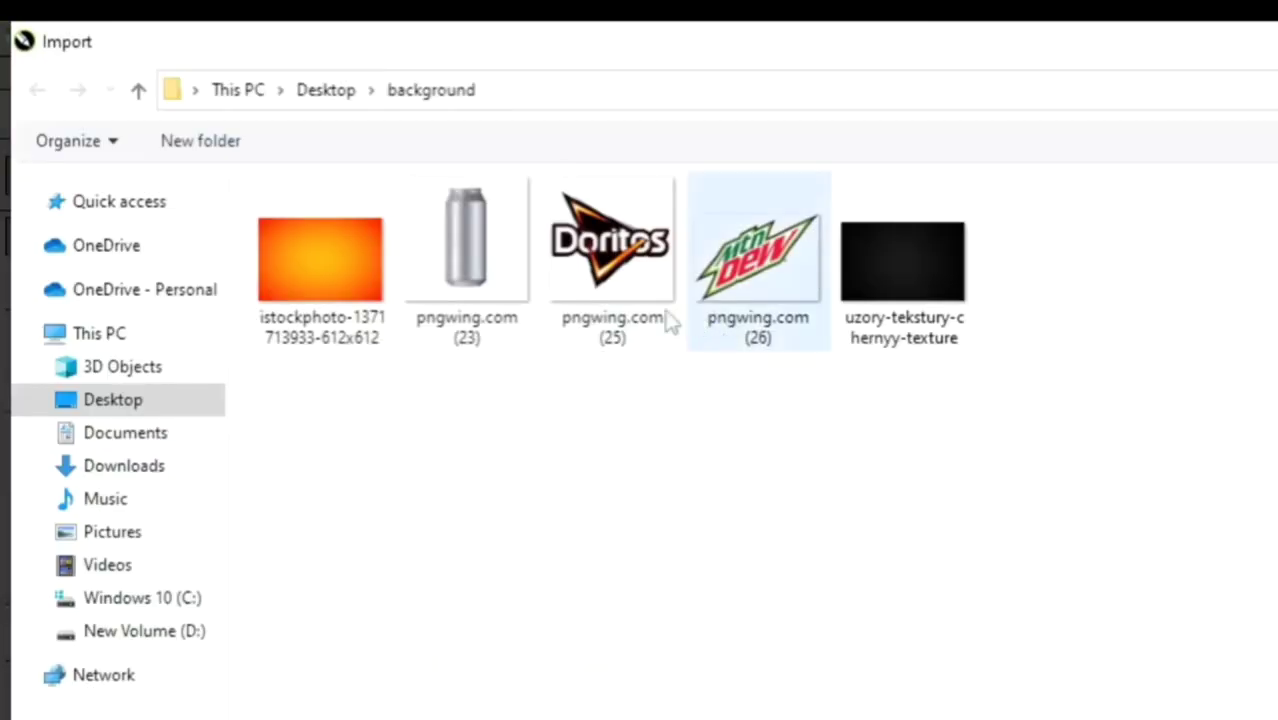
{"action": "left_click", "coordinate": [650, 325]}
{"action": "left_click", "coordinate": [1098, 672]}
{"action": "left_click_drag", "start_coordinate": [429, 322], "coordinate": [492, 384]}
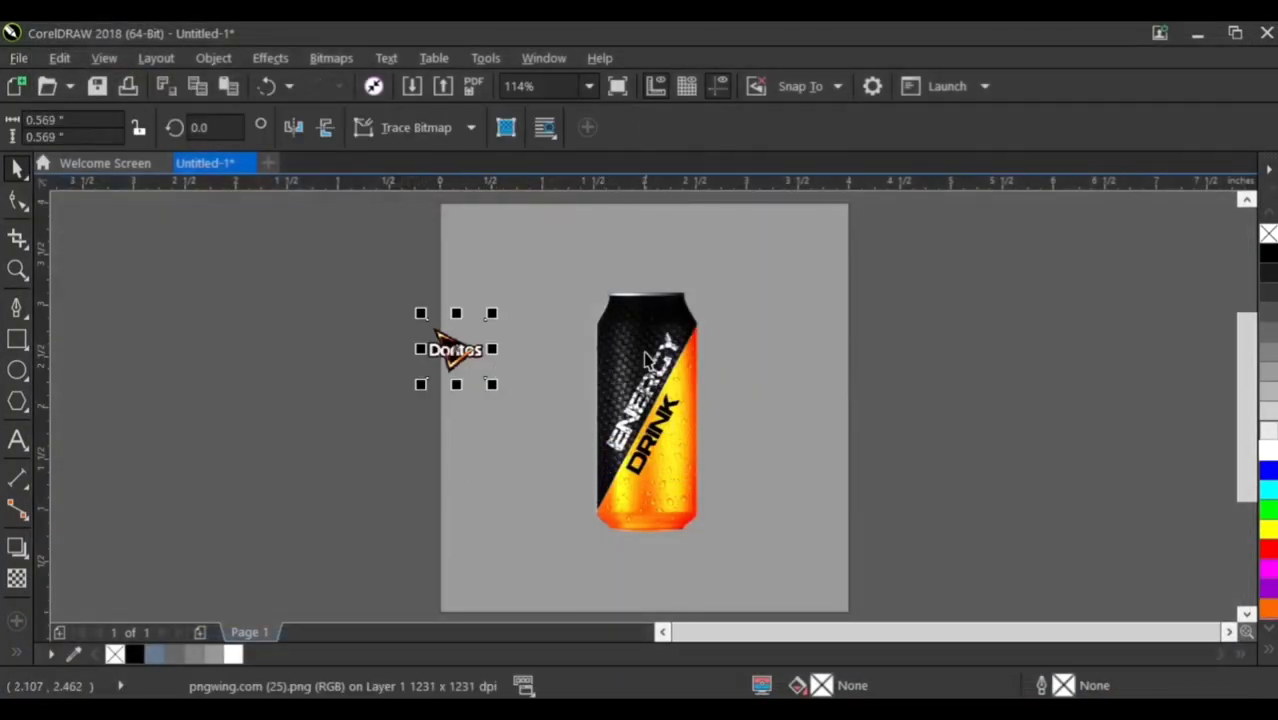
Move the Doritos logo onto the black upper part of the can beside ENERGY and shrink it to about 0.467 inches square
{"action": "scroll", "coordinate": [645, 358], "scroll_direction": "up", "scroll_amount": 2}
{"action": "left_click_drag", "start_coordinate": [257, 369], "coordinate": [630, 363]}
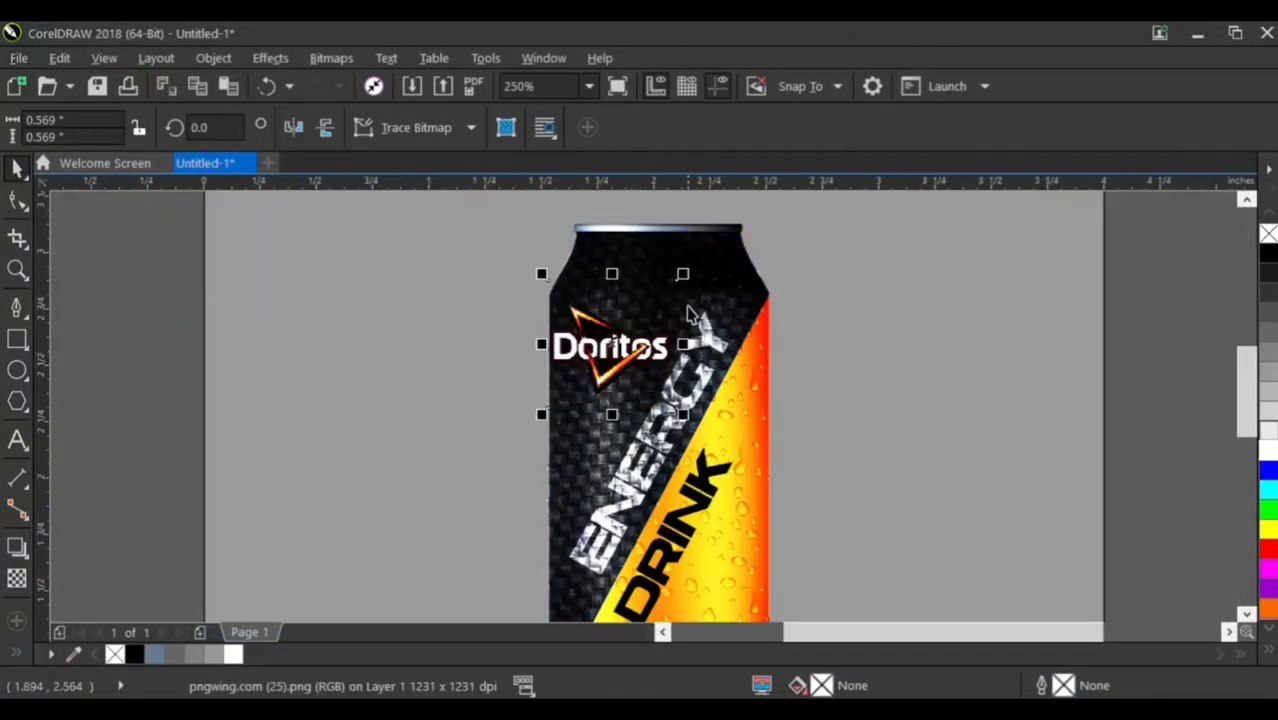
{"action": "left_click_drag", "start_coordinate": [687, 274], "coordinate": [668, 288]}
{"action": "scroll", "coordinate": [619, 349], "scroll_direction": "up", "scroll_amount": 1}
{"action": "left_click_drag", "start_coordinate": [607, 337], "coordinate": [620, 370]}
{"action": "left_click_drag", "start_coordinate": [727, 257], "coordinate": [716, 266]}
{"action": "left_click_drag", "start_coordinate": [633, 379], "coordinate": [609, 356]}
{"action": "left_click_drag", "start_coordinate": [713, 462], "coordinate": [733, 481]}
{"action": "left_click_drag", "start_coordinate": [606, 357], "coordinate": [616, 361]}
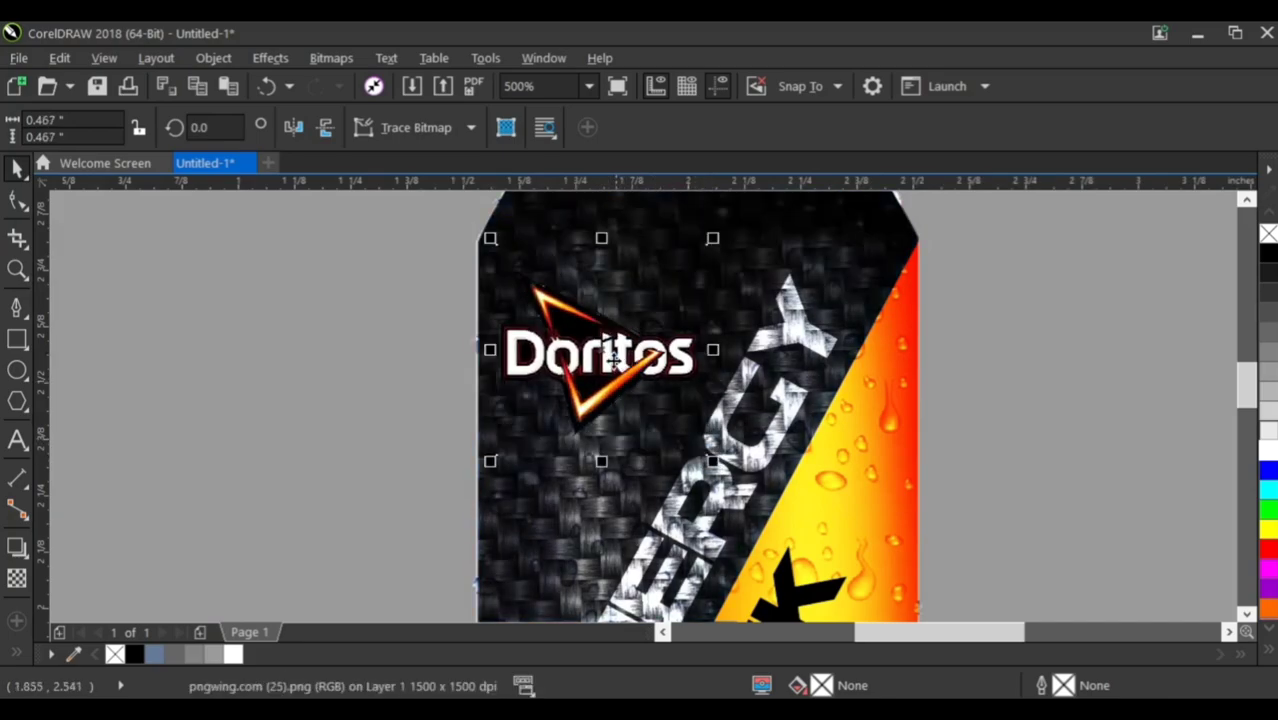
Move the three-line LOREM IPSUM text onto the can's lower orange part and shrink it to about 0.81 inches wide
{"action": "key", "text": "shift+F4"}
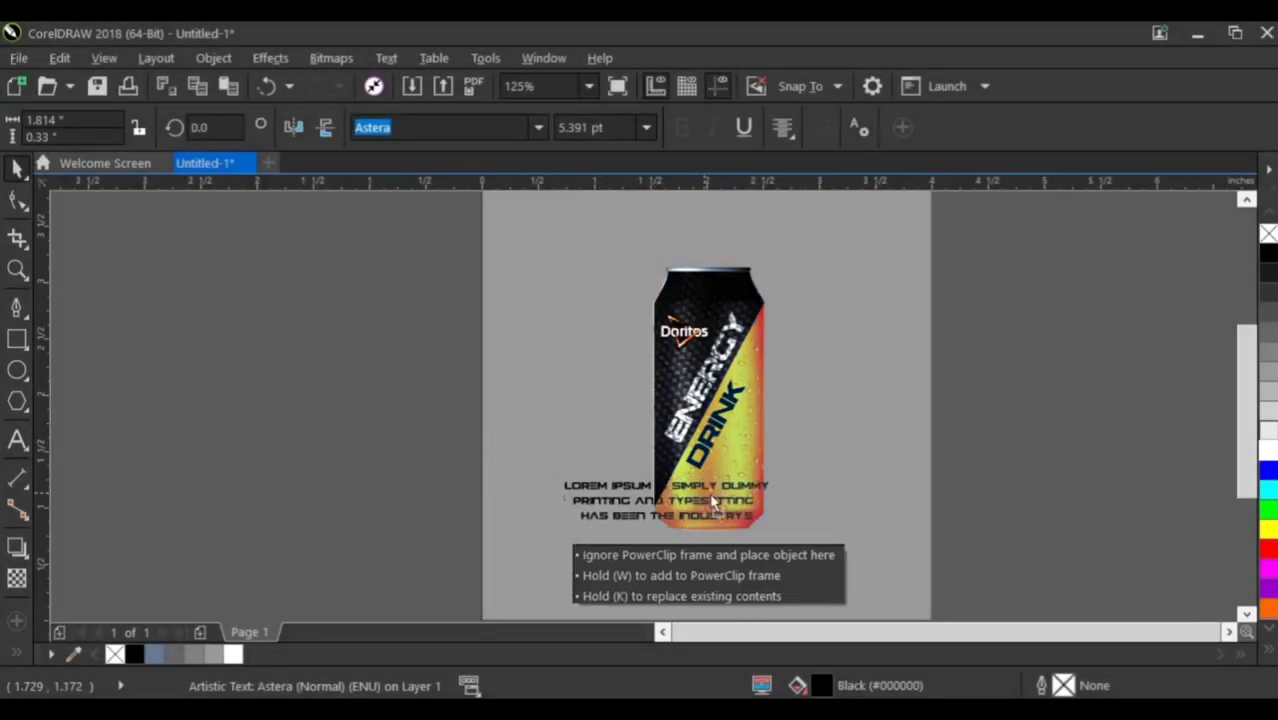
{"action": "left_click_drag", "start_coordinate": [705, 500], "coordinate": [730, 500]}
{"action": "scroll", "coordinate": [826, 478], "scroll_direction": "up", "scroll_amount": 2}
{"action": "left_click_drag", "start_coordinate": [824, 459], "coordinate": [740, 455]}
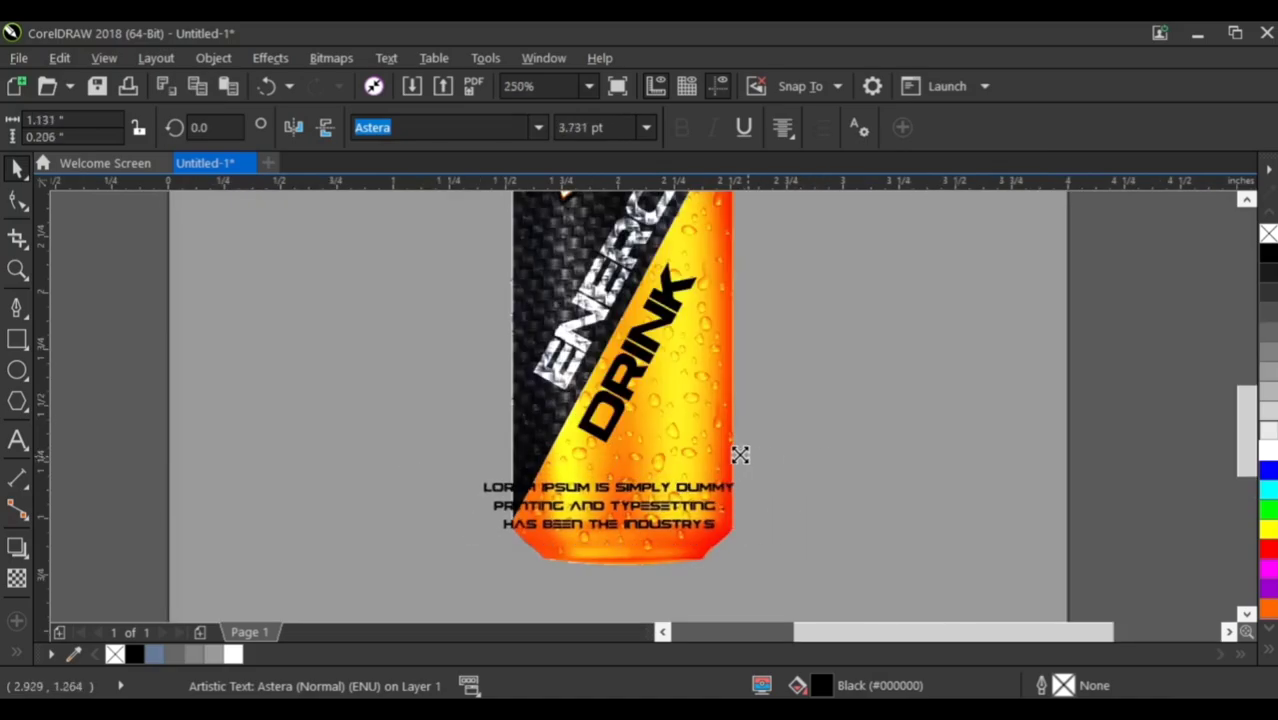
{"action": "scroll", "coordinate": [665, 493], "scroll_direction": "up", "scroll_amount": 2}
{"action": "left_click_drag", "start_coordinate": [622, 490], "coordinate": [667, 481]}
{"action": "left_click_drag", "start_coordinate": [850, 467], "coordinate": [775, 487]}
{"action": "left_click_drag", "start_coordinate": [679, 498], "coordinate": [684, 488]}
{"action": "left_click_drag", "start_coordinate": [814, 467], "coordinate": [820, 465]}
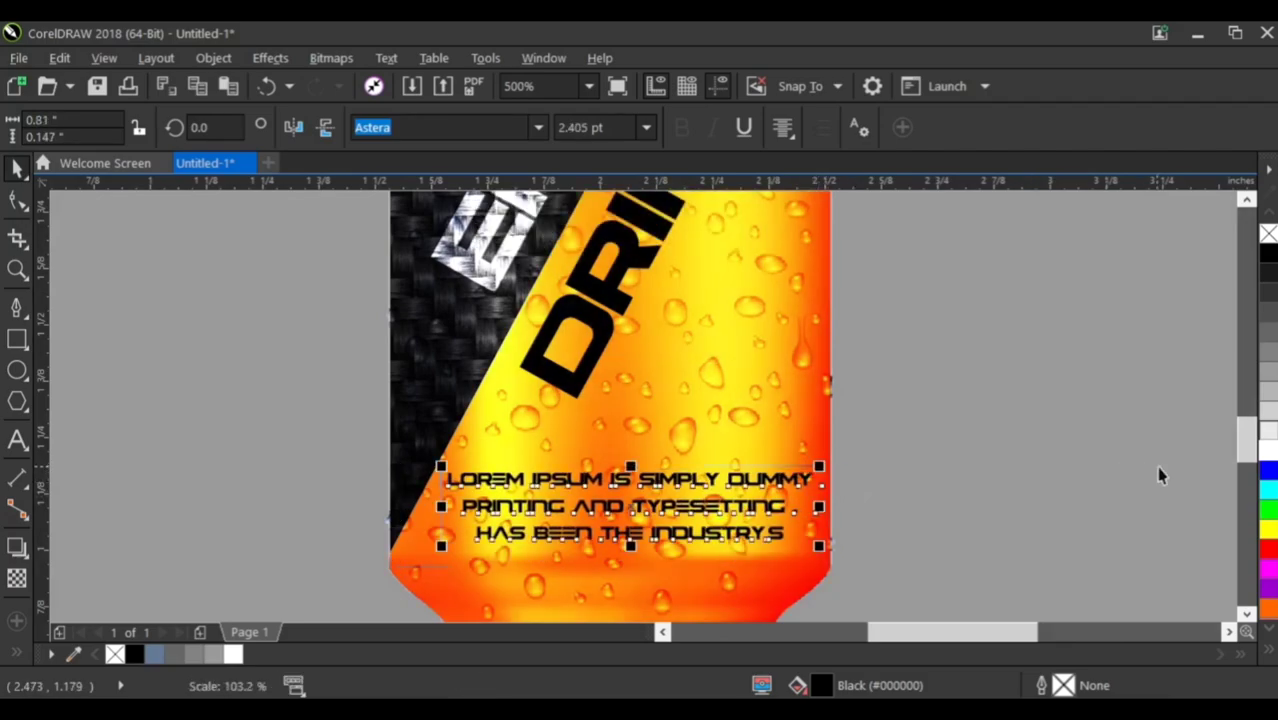
{"action": "left_click", "coordinate": [673, 474]}
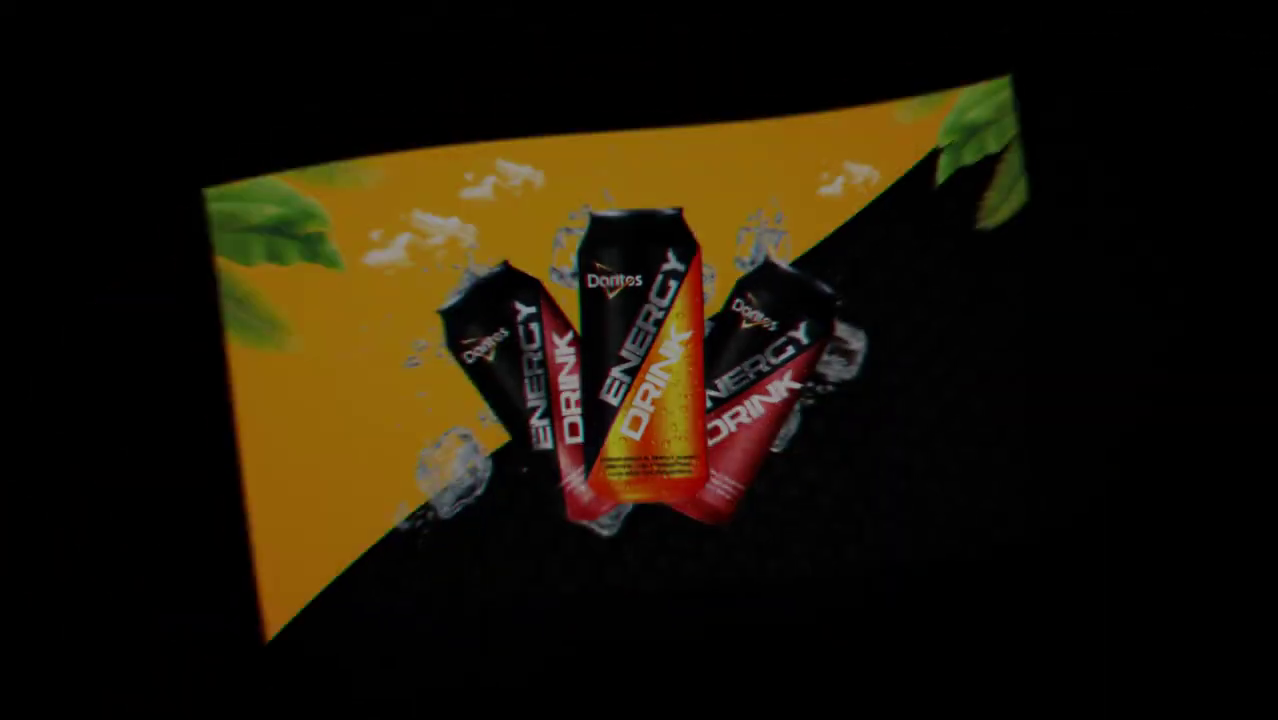